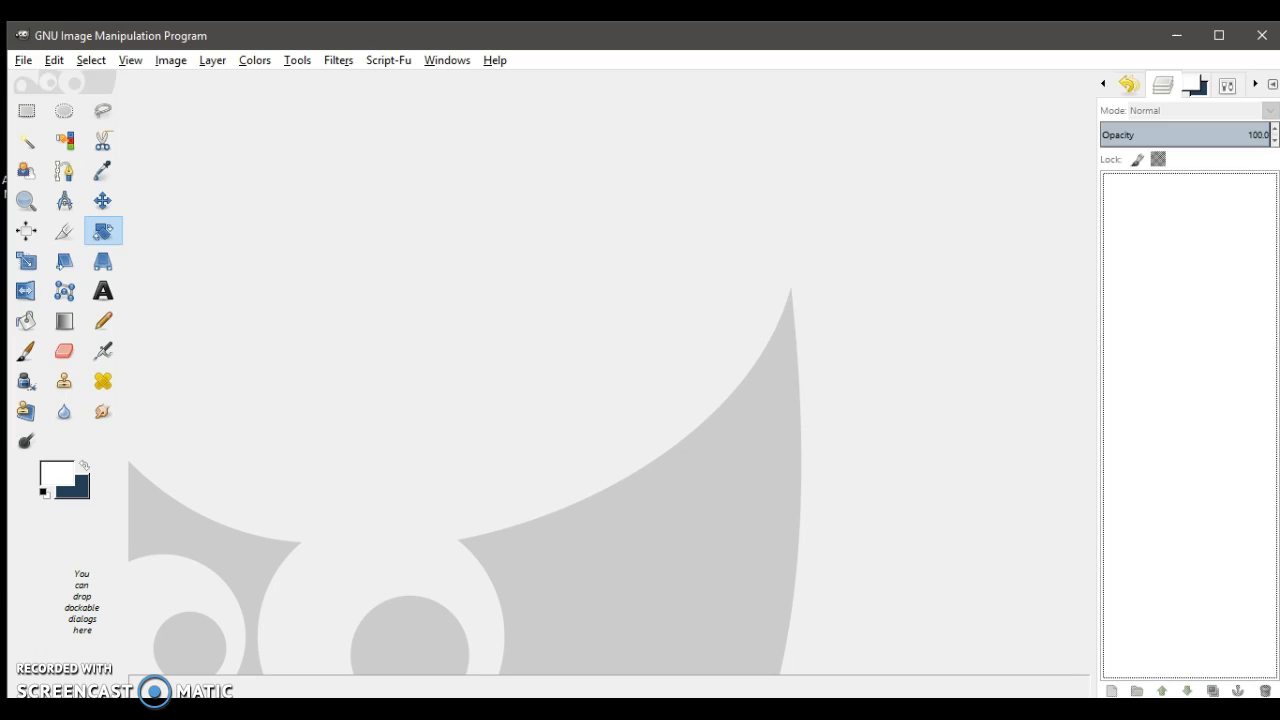
Step: Create a new 600 × 600 px RGB image at 72 ppi, filled with transparency
click(21, 62)
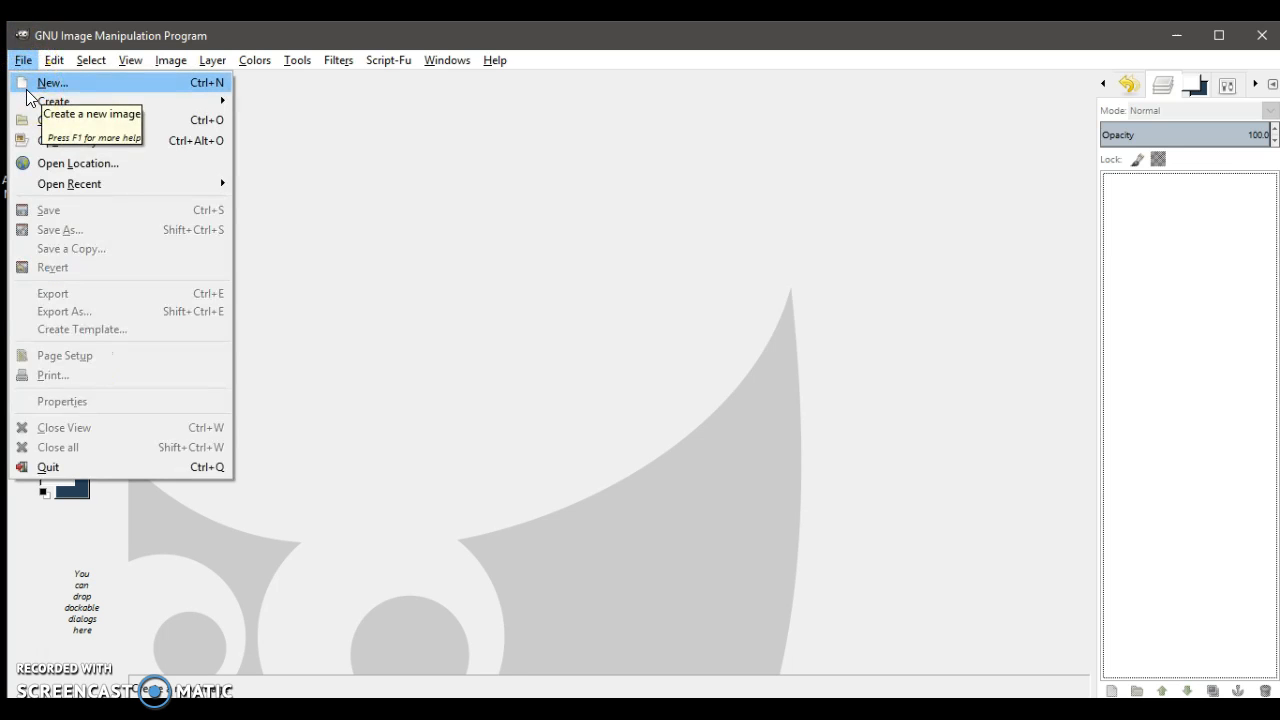
click(27, 89)
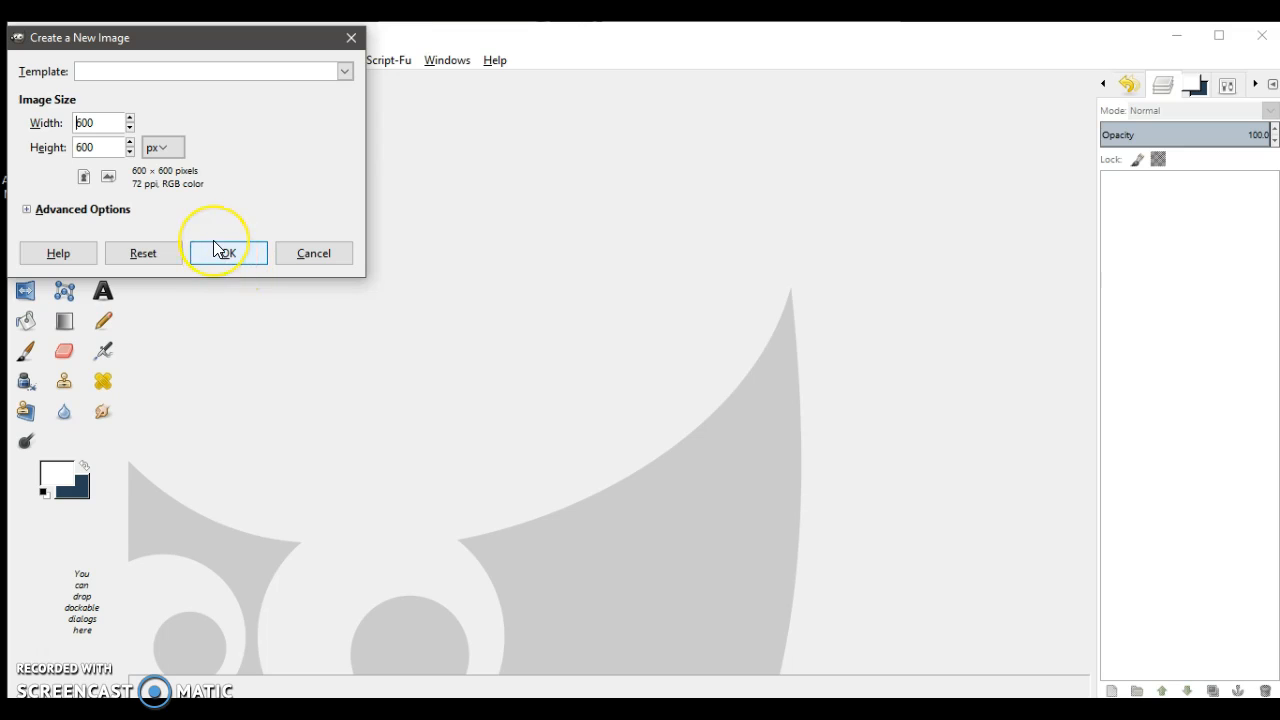
click(118, 127)
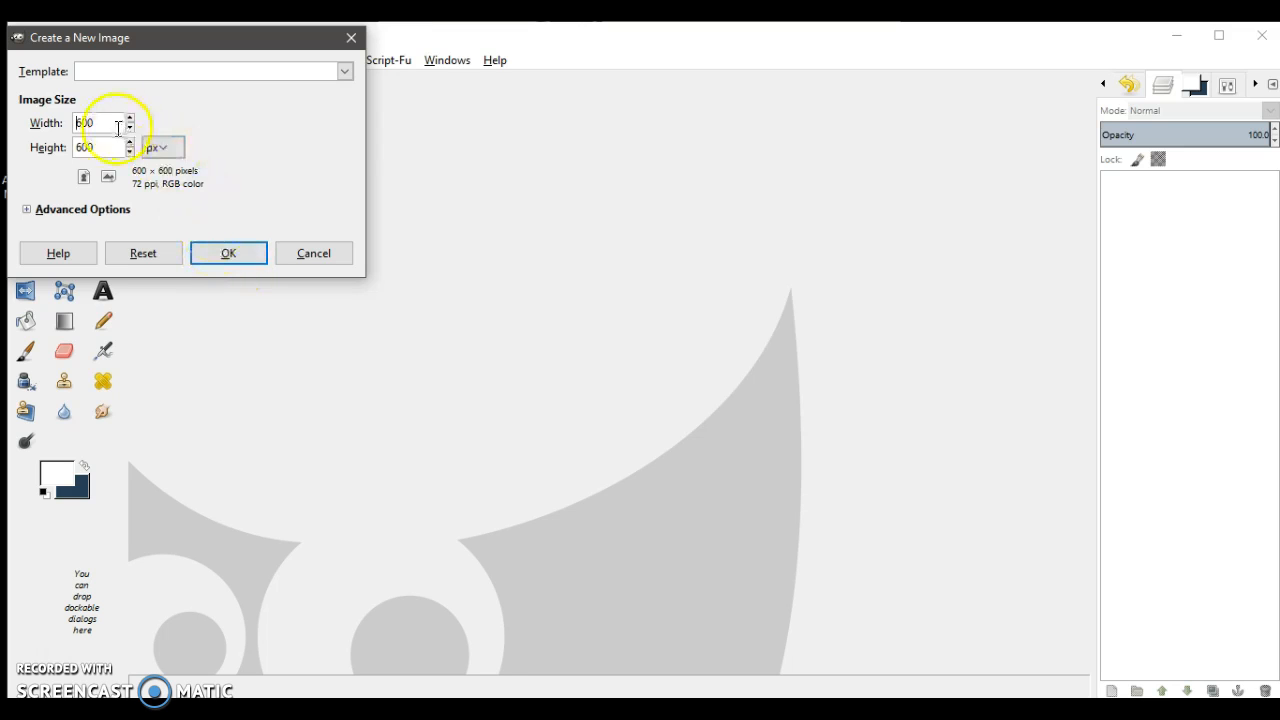
click(85, 210)
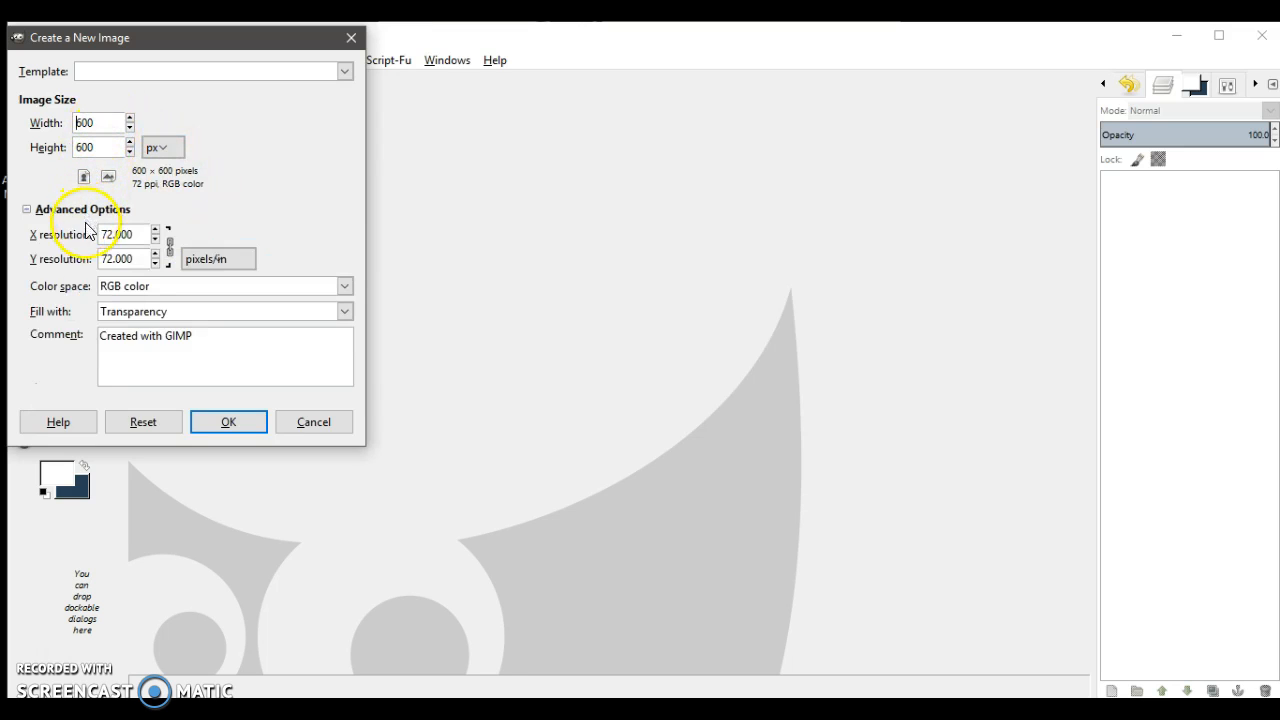
click(241, 426)
mouse_move(851, 708)
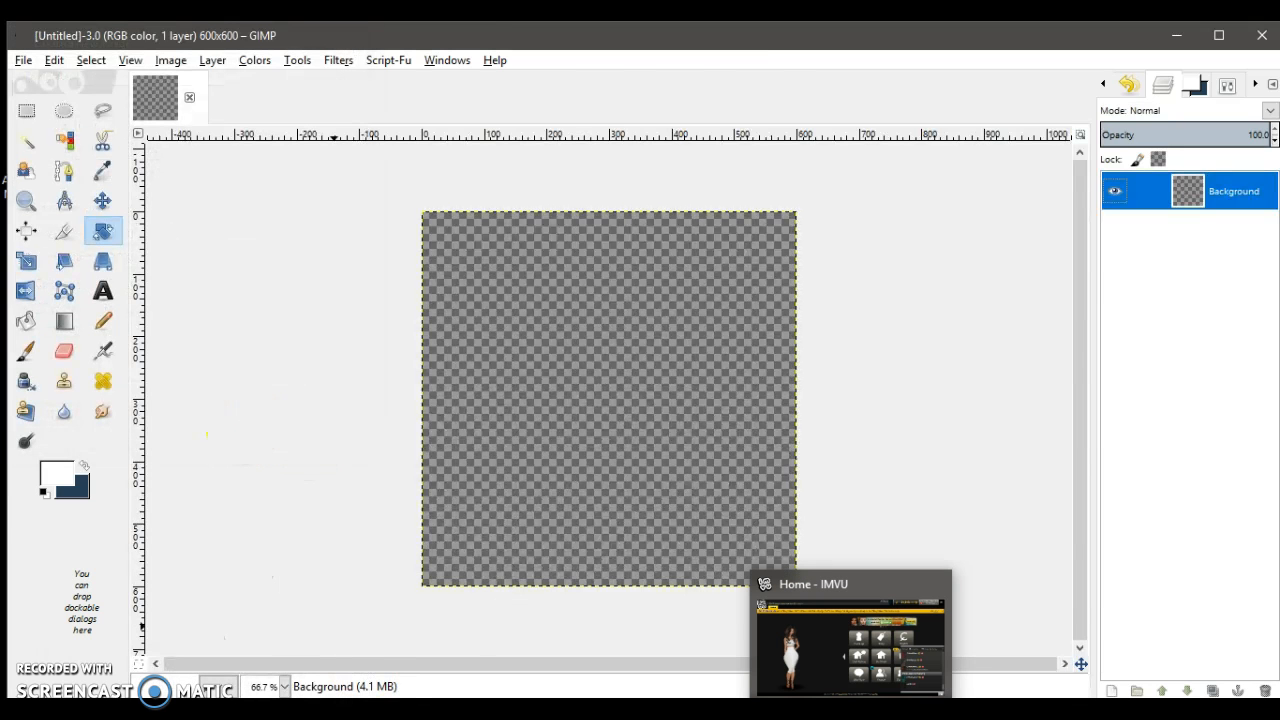
Step: Set the foreground color to dark blue 264155 and fill the Background layer with it
click(60, 472)
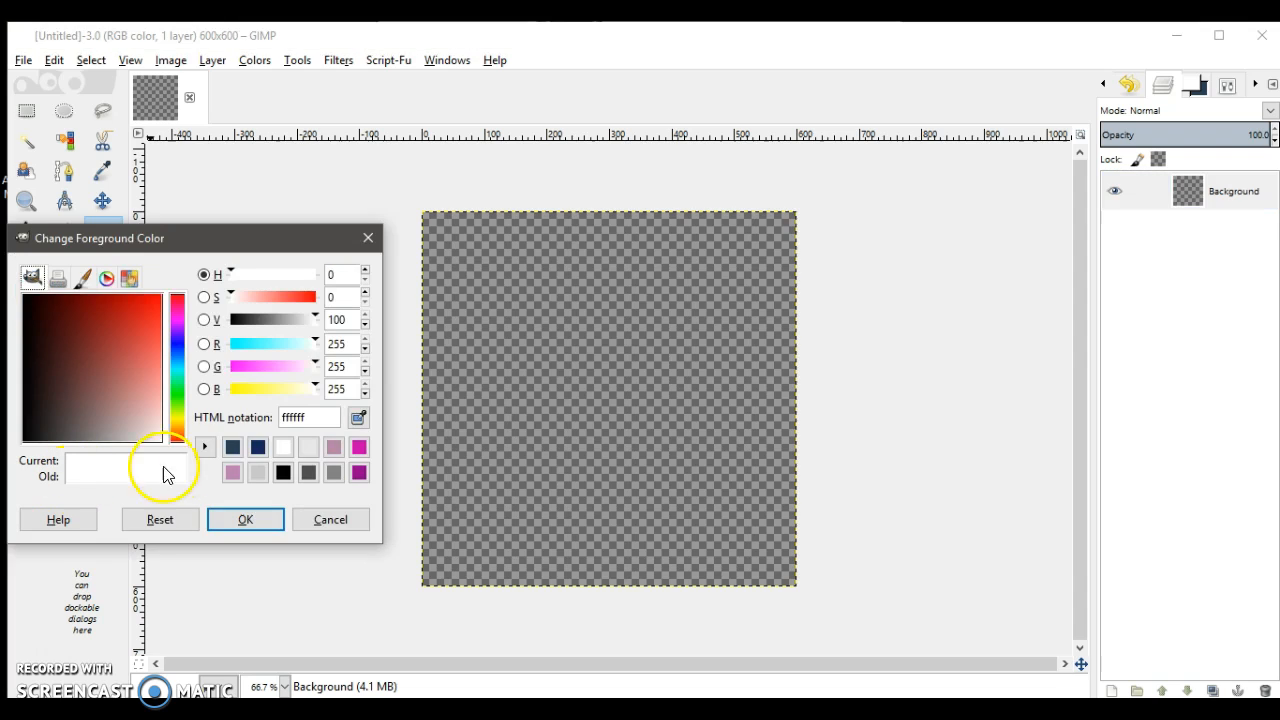
click(232, 447)
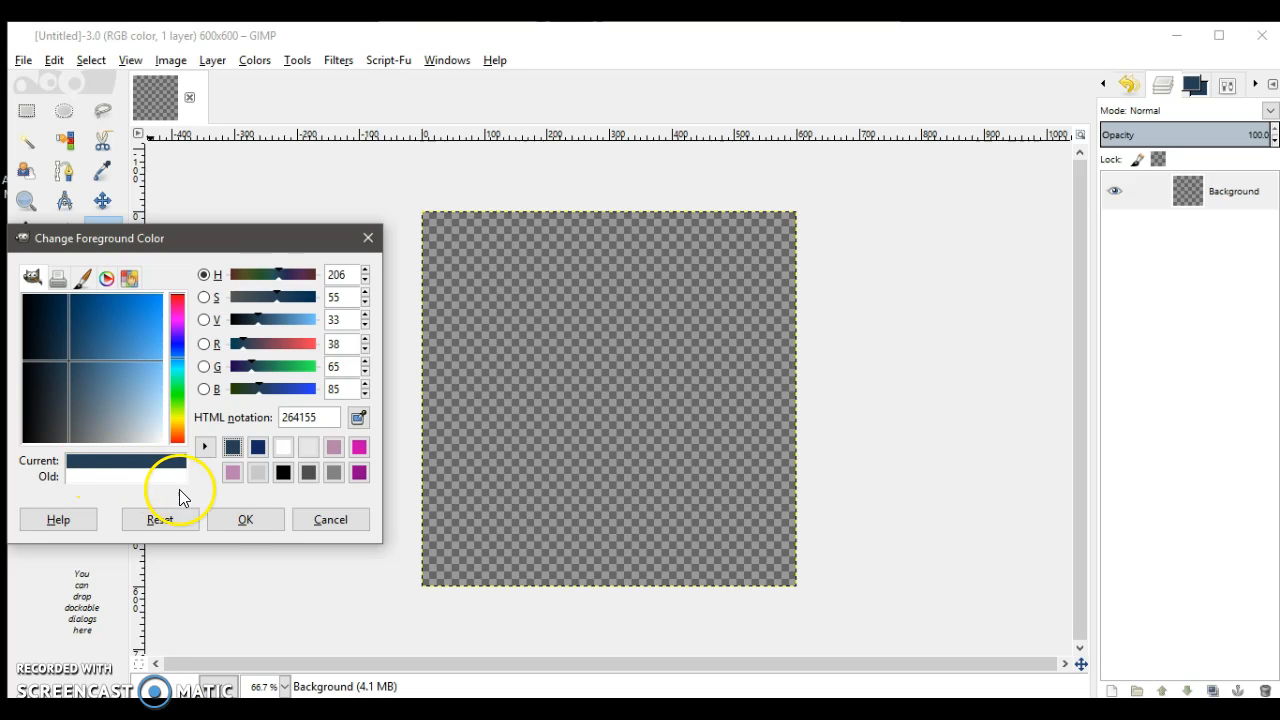
click(224, 520)
drag(55, 473, 489, 394)
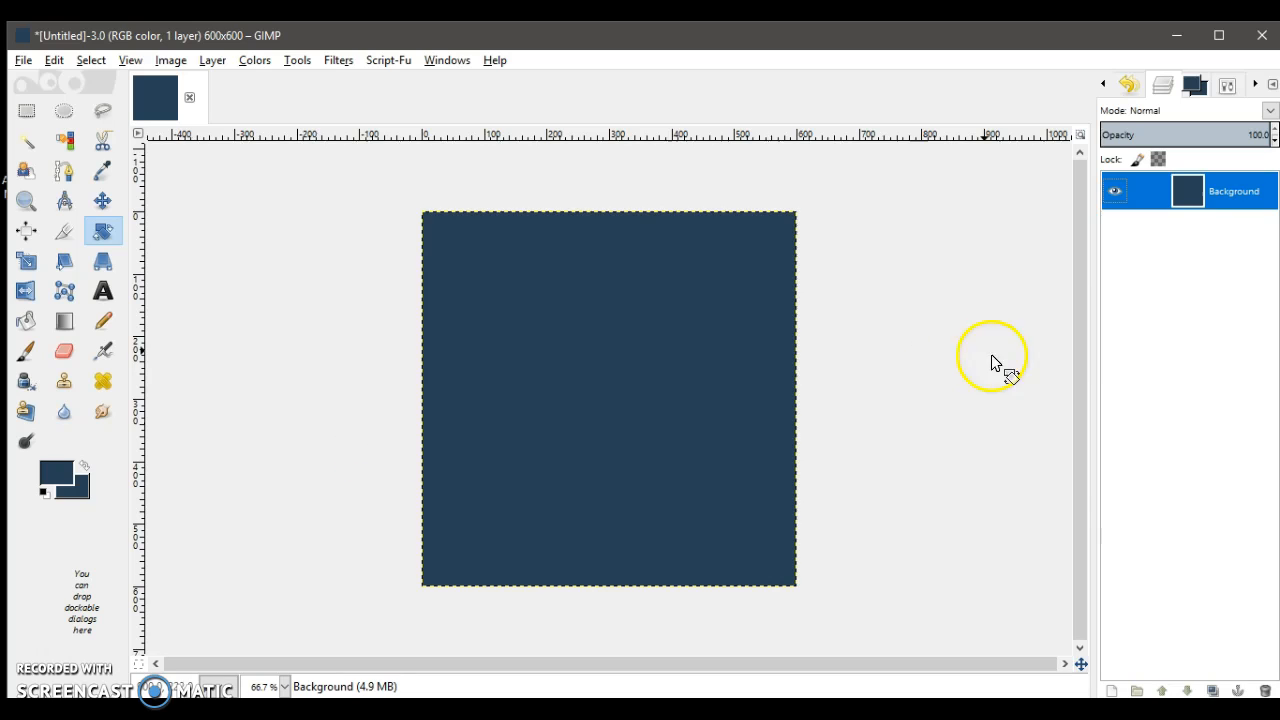
Step: Make white the foreground and black the background color, and add a transparent 600 × 600 px layer named Layer
click(44, 491)
click(85, 466)
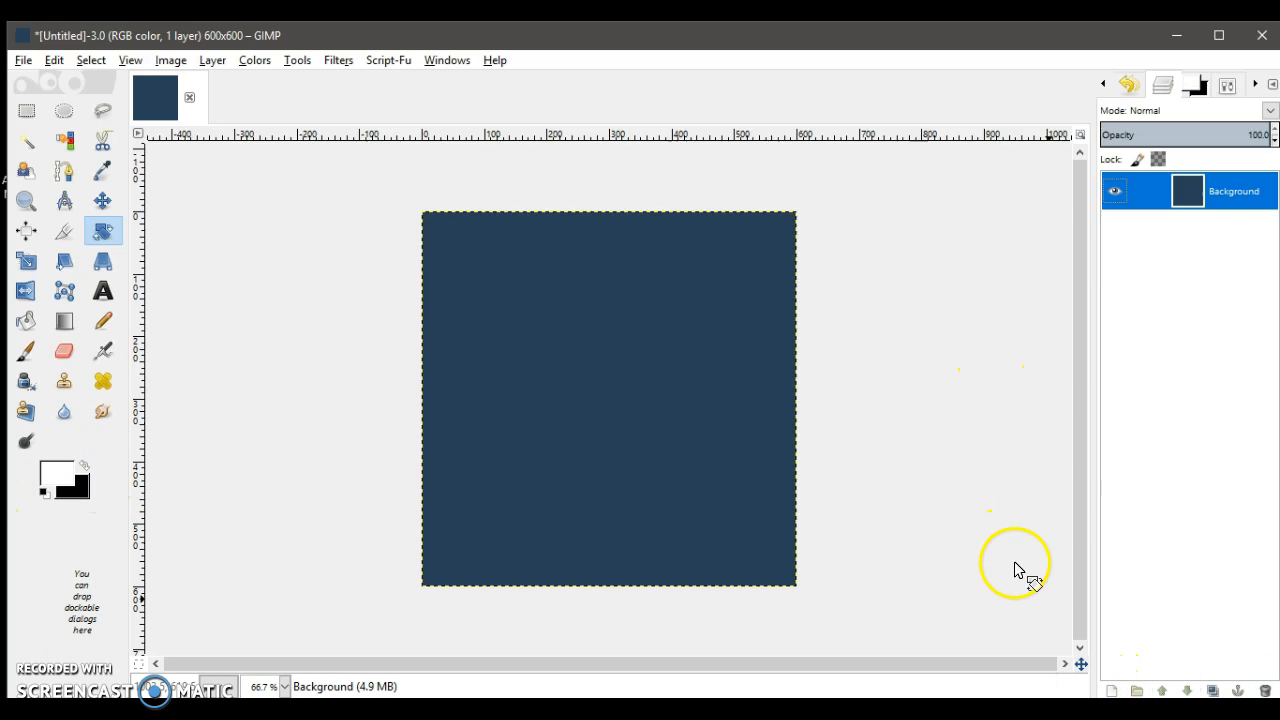
click(1132, 690)
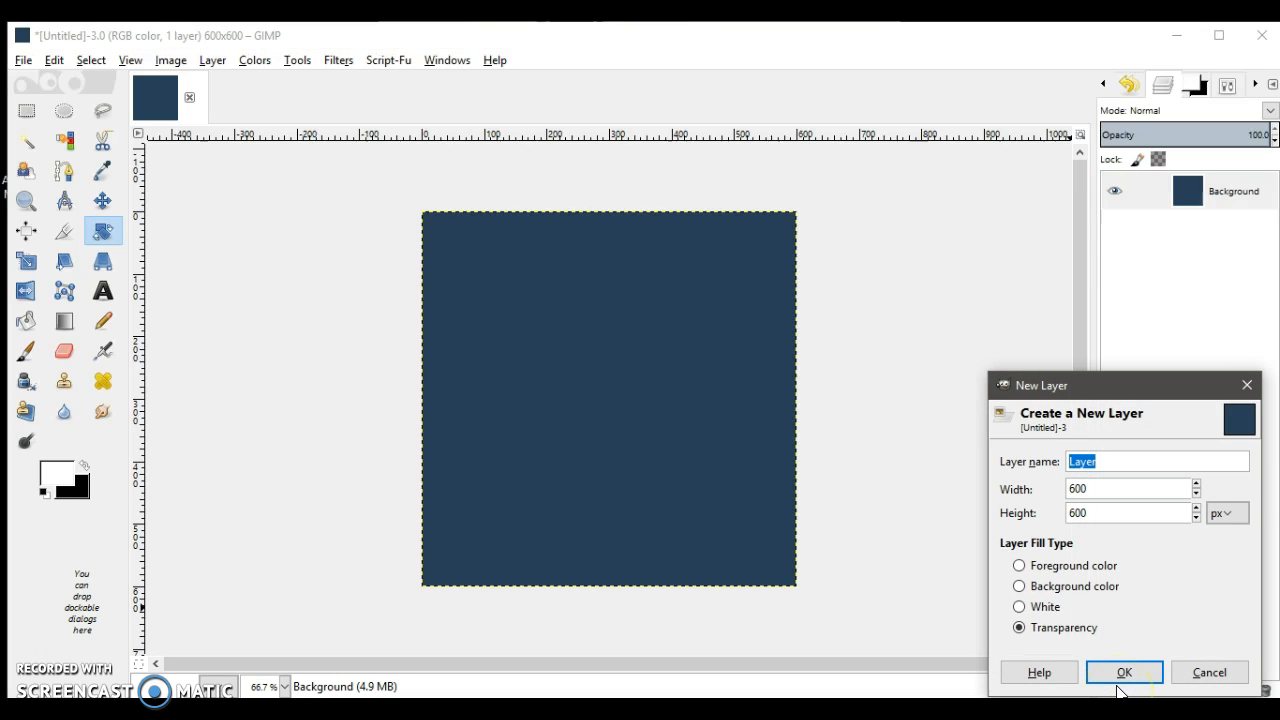
click(1120, 680)
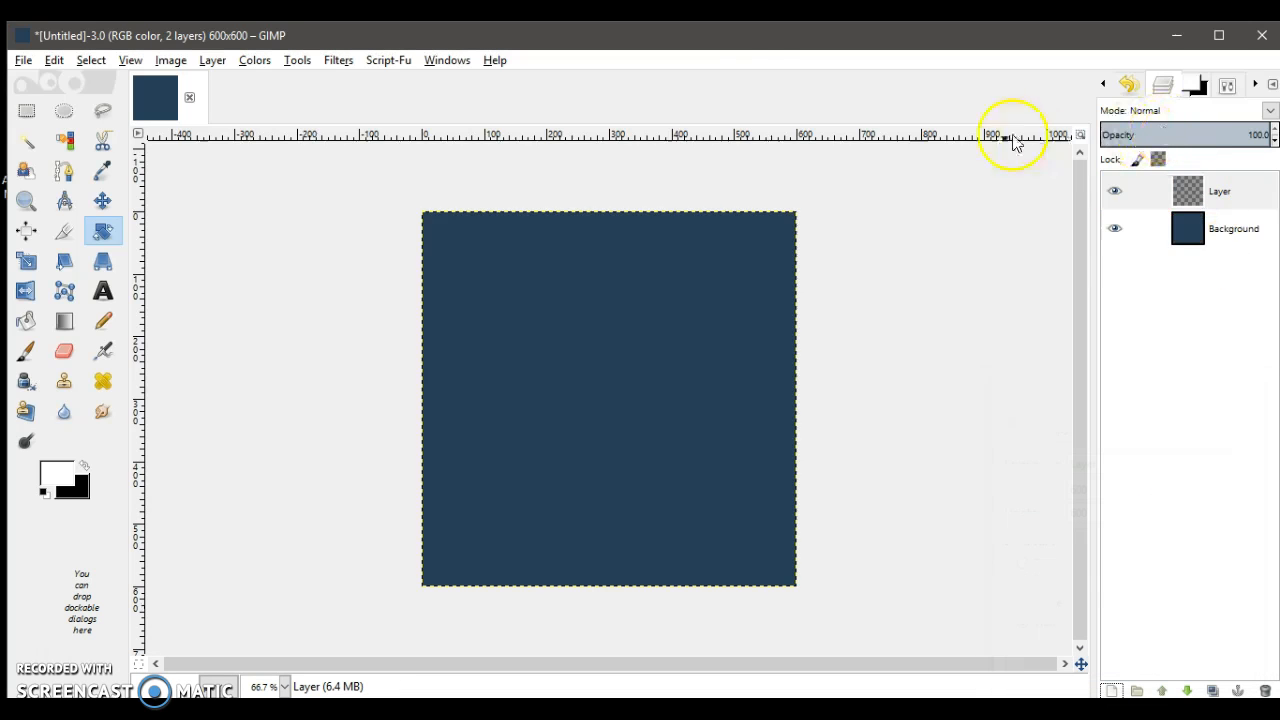
Step: Apply RGB Noise to the Background layer with red, green and blue at 0.30, alpha 0.00, correlated noise and independent RGB off
click(1105, 82)
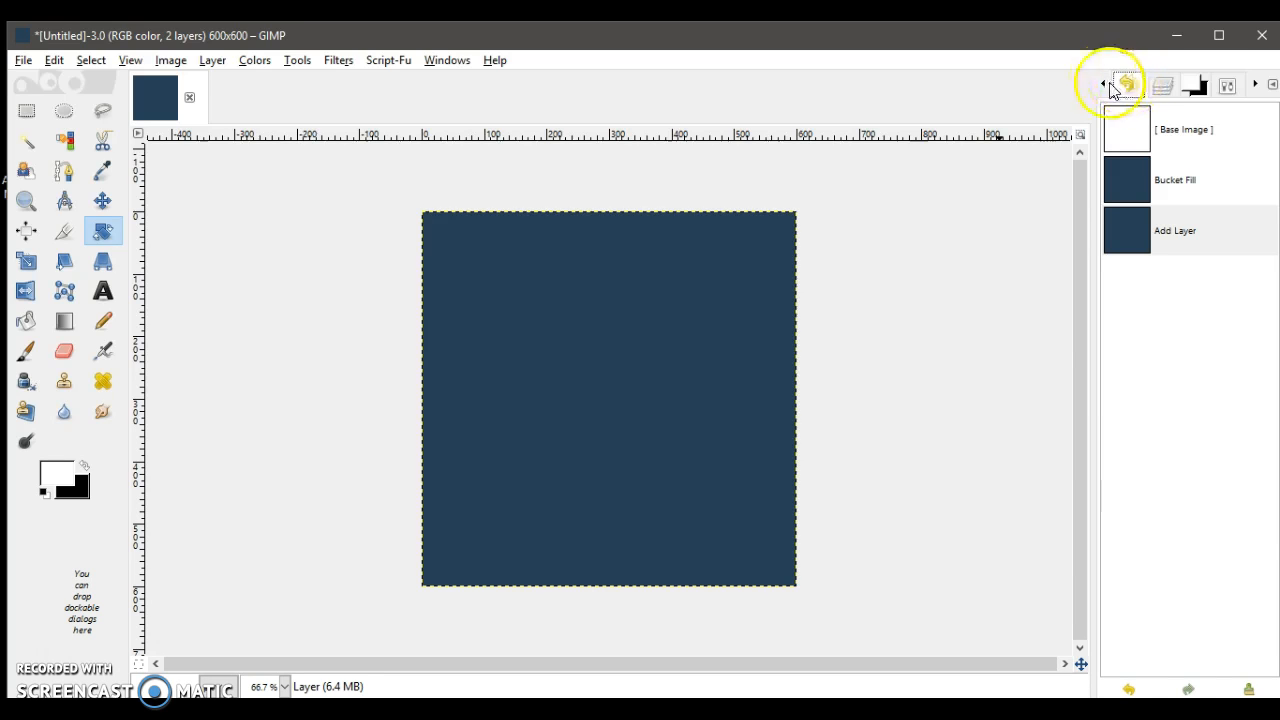
click(1162, 86)
click(1188, 238)
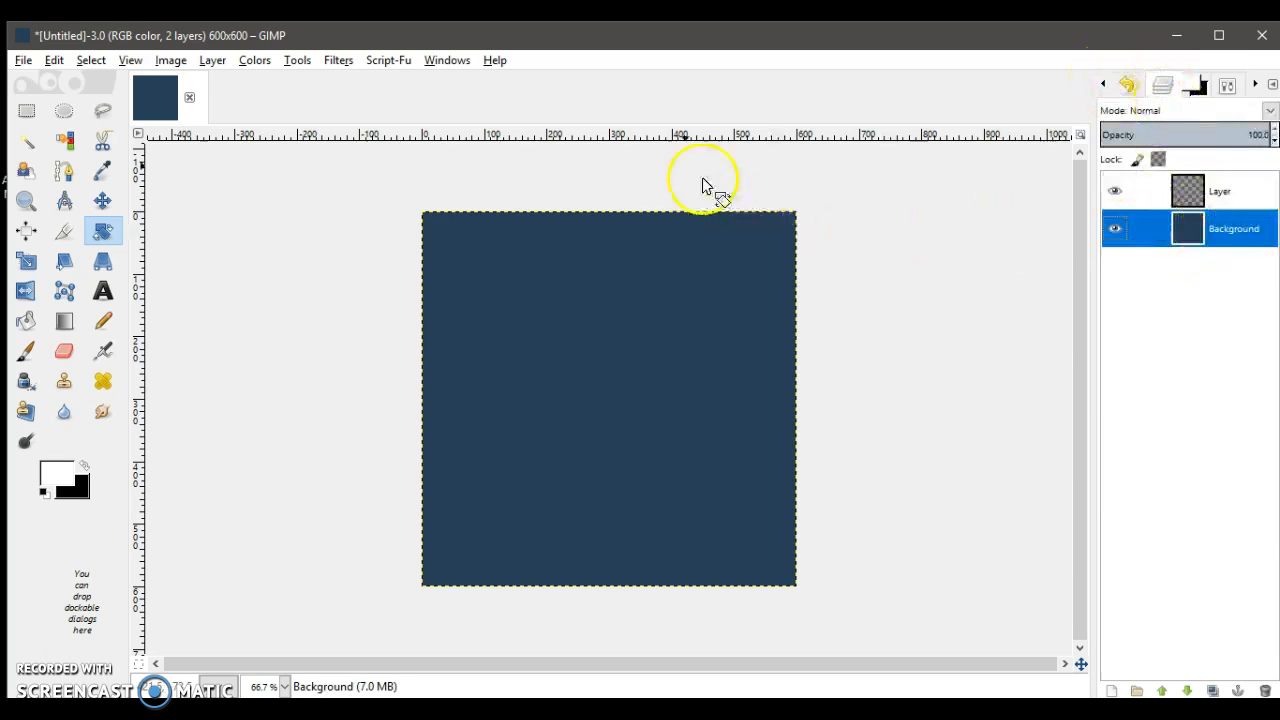
click(338, 60)
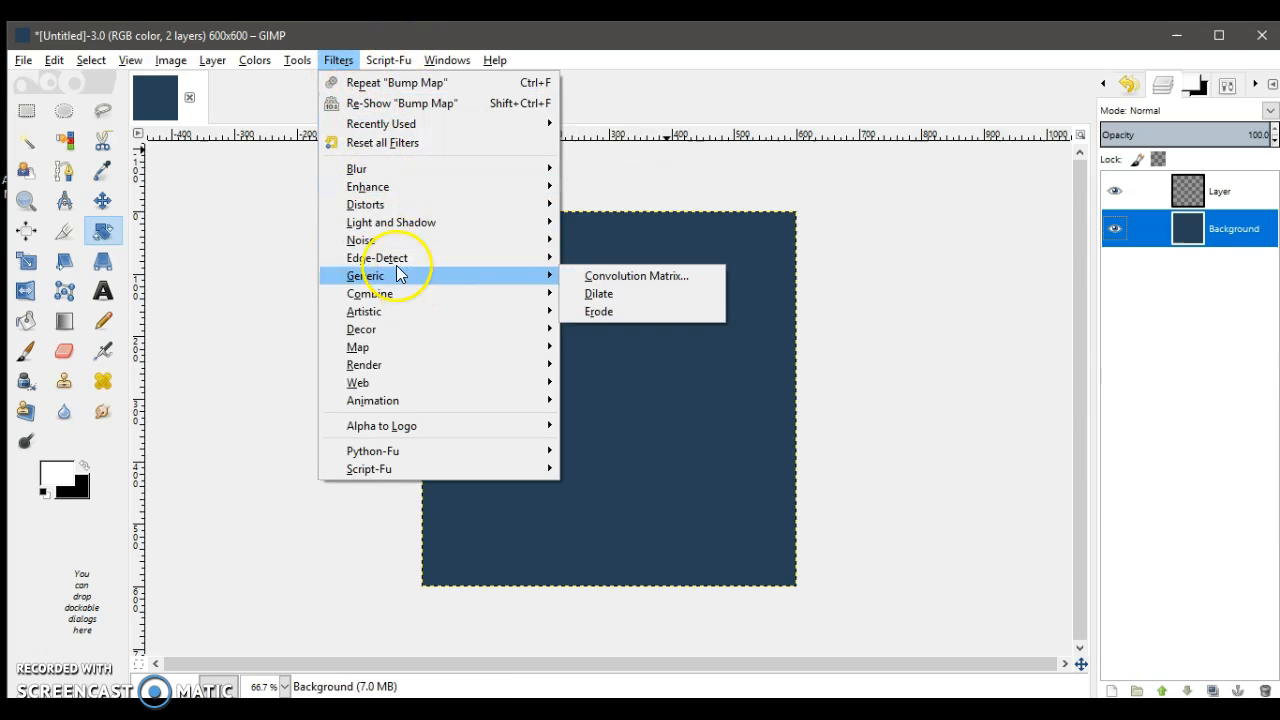
mouse_move(390, 243)
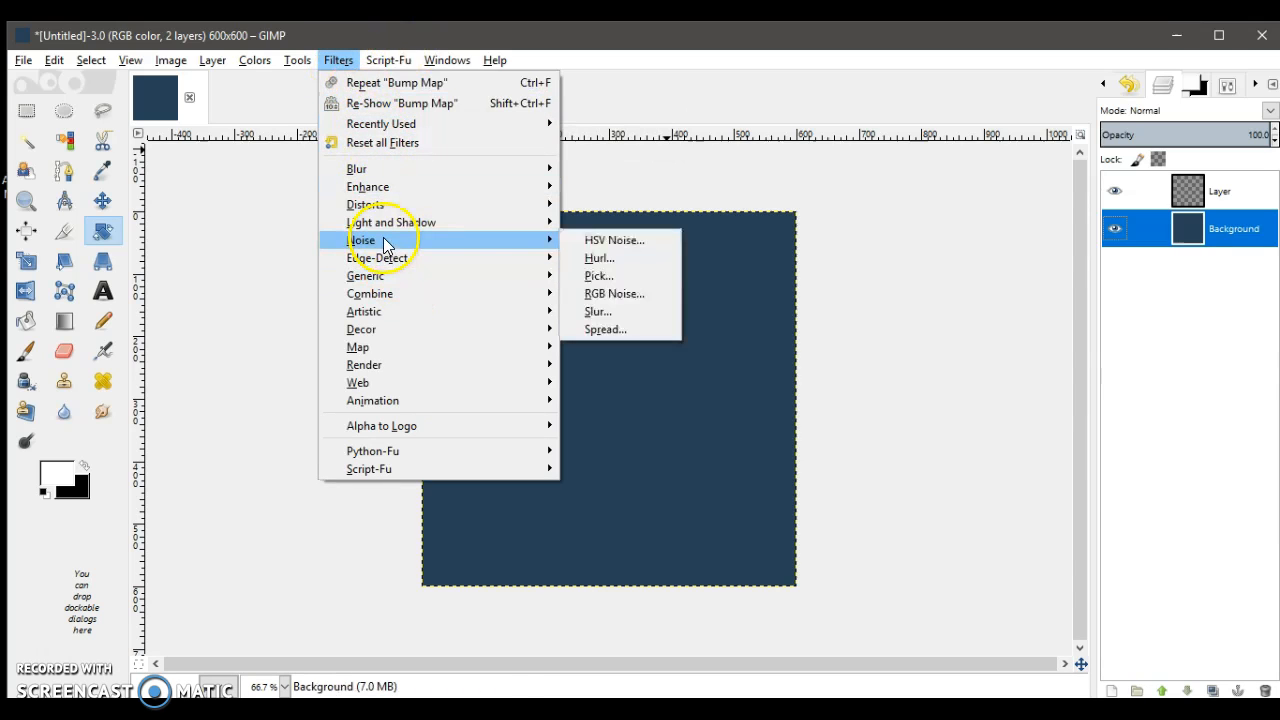
click(610, 293)
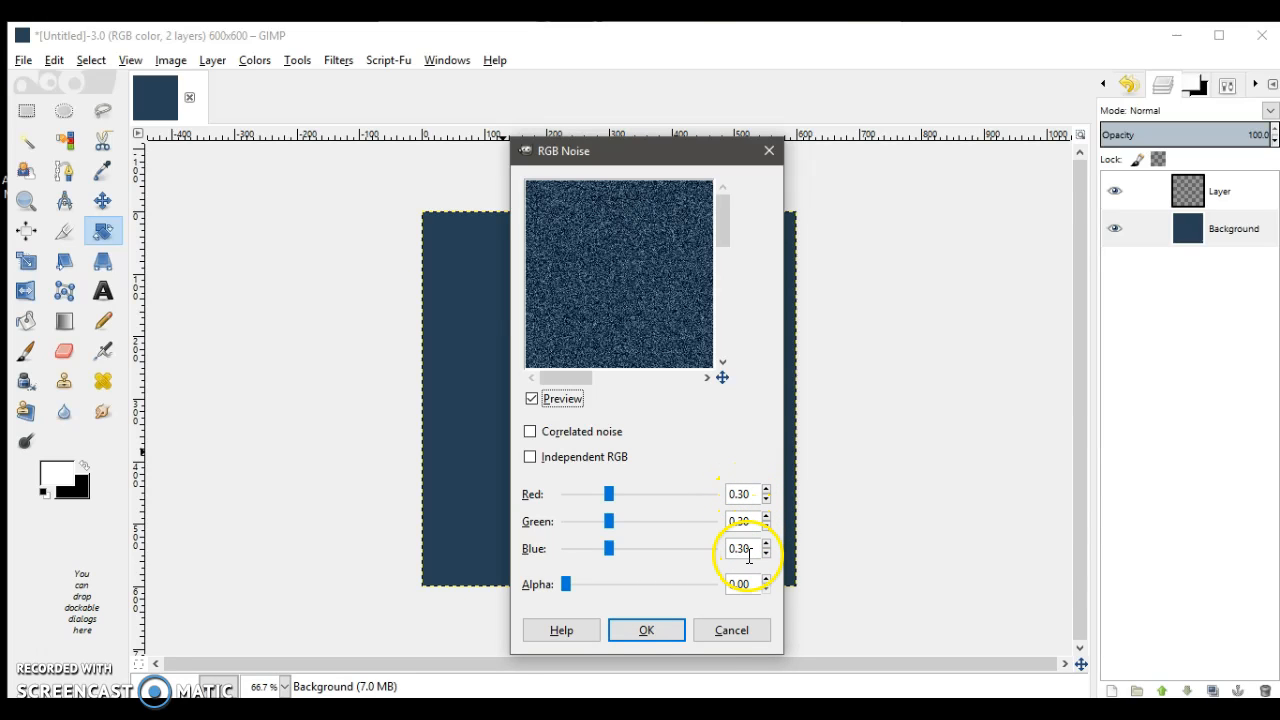
click(647, 630)
Step: Fill the transparent upper layer with the Stripes Fine pattern
click(1213, 191)
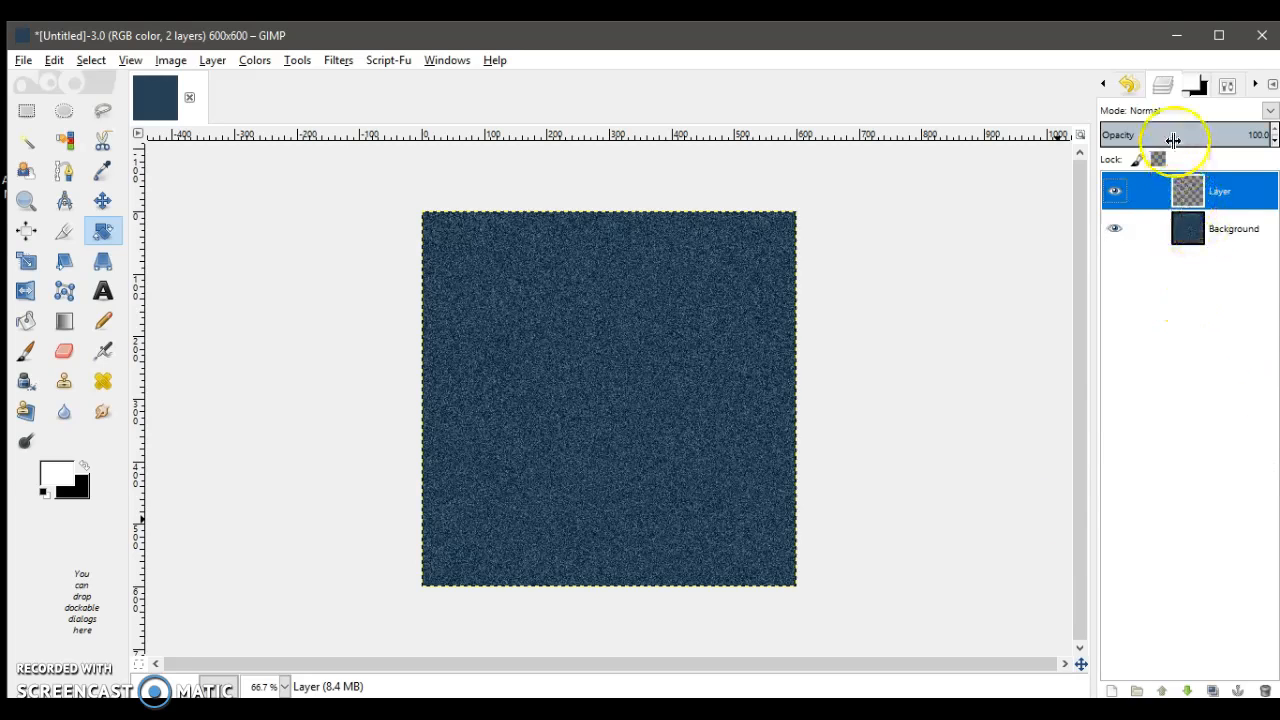
click(1105, 86)
click(1105, 86)
click(1105, 86)
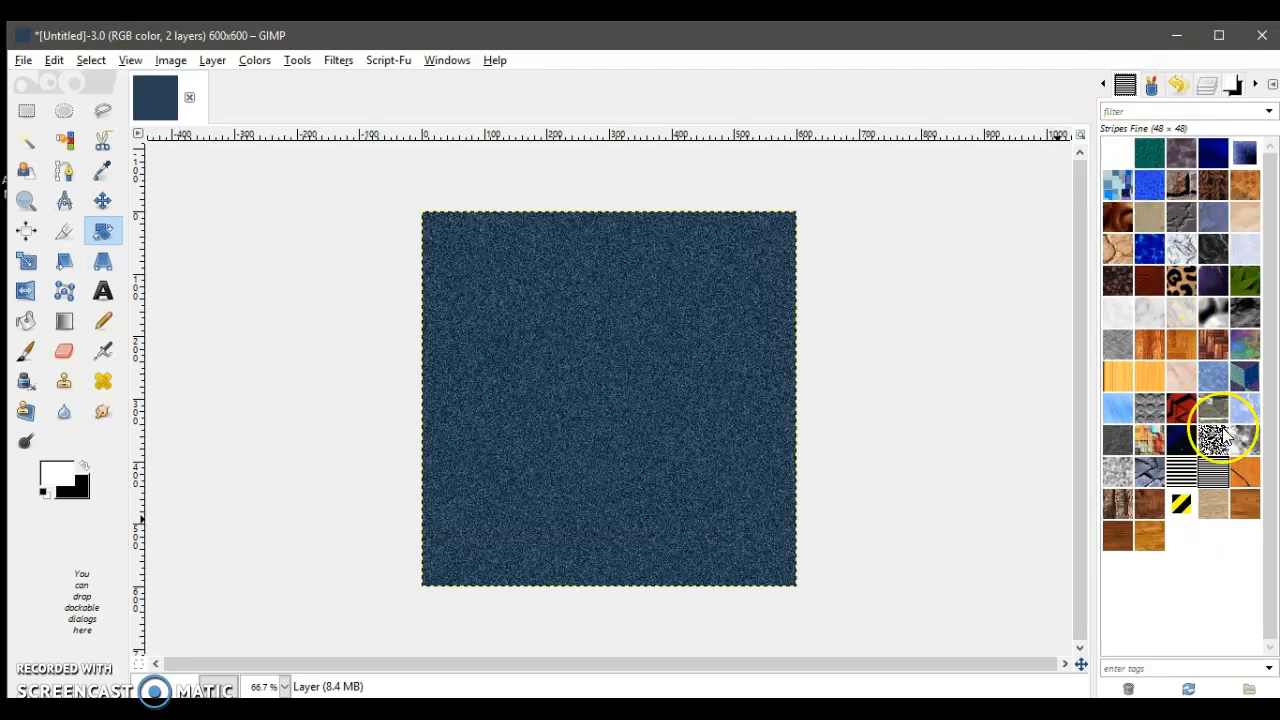
click(1215, 478)
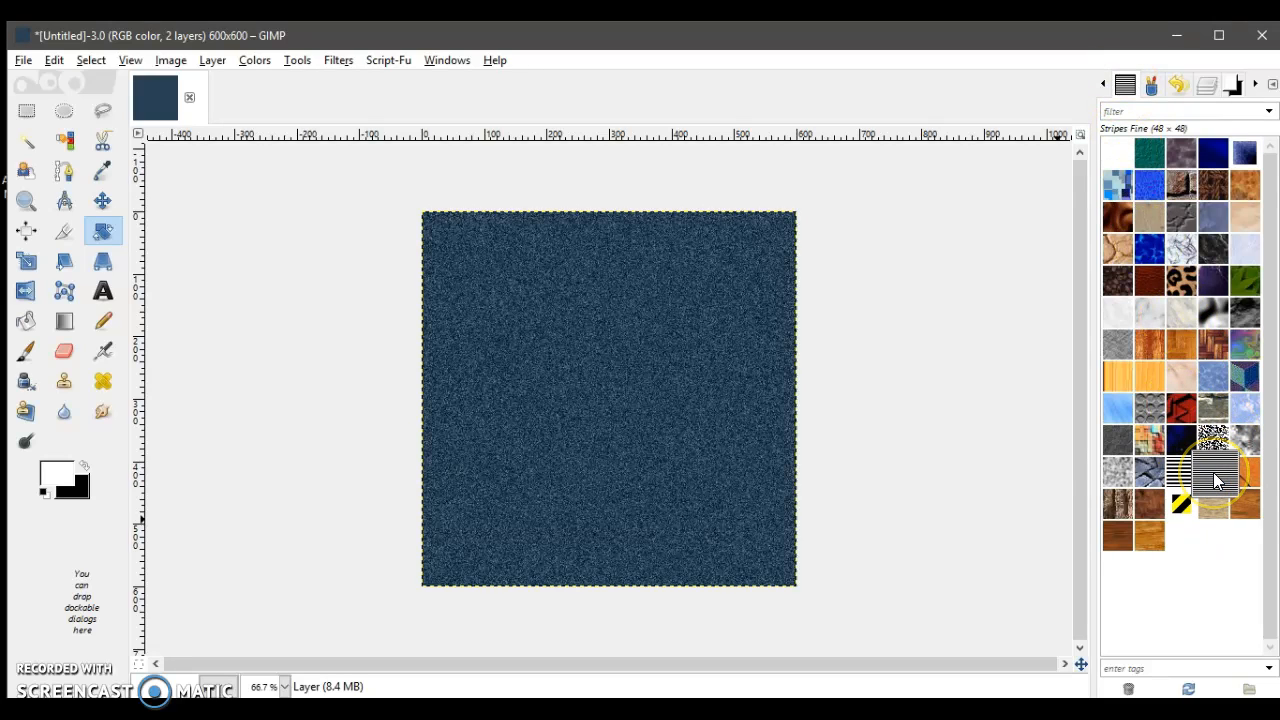
drag(1216, 478, 672, 372)
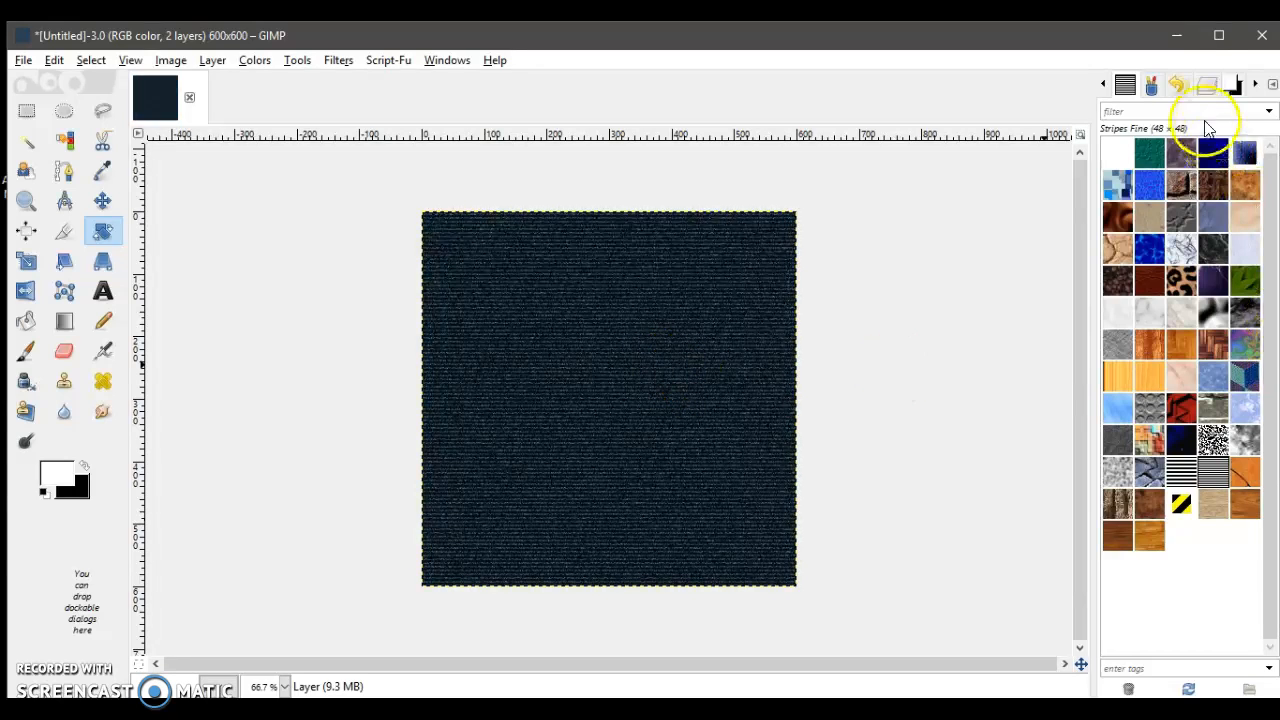
Step: Lock the striped layer's alpha channel and recolor its stripes white with a Bucket Fill of the whole selection using the foreground color
click(1207, 86)
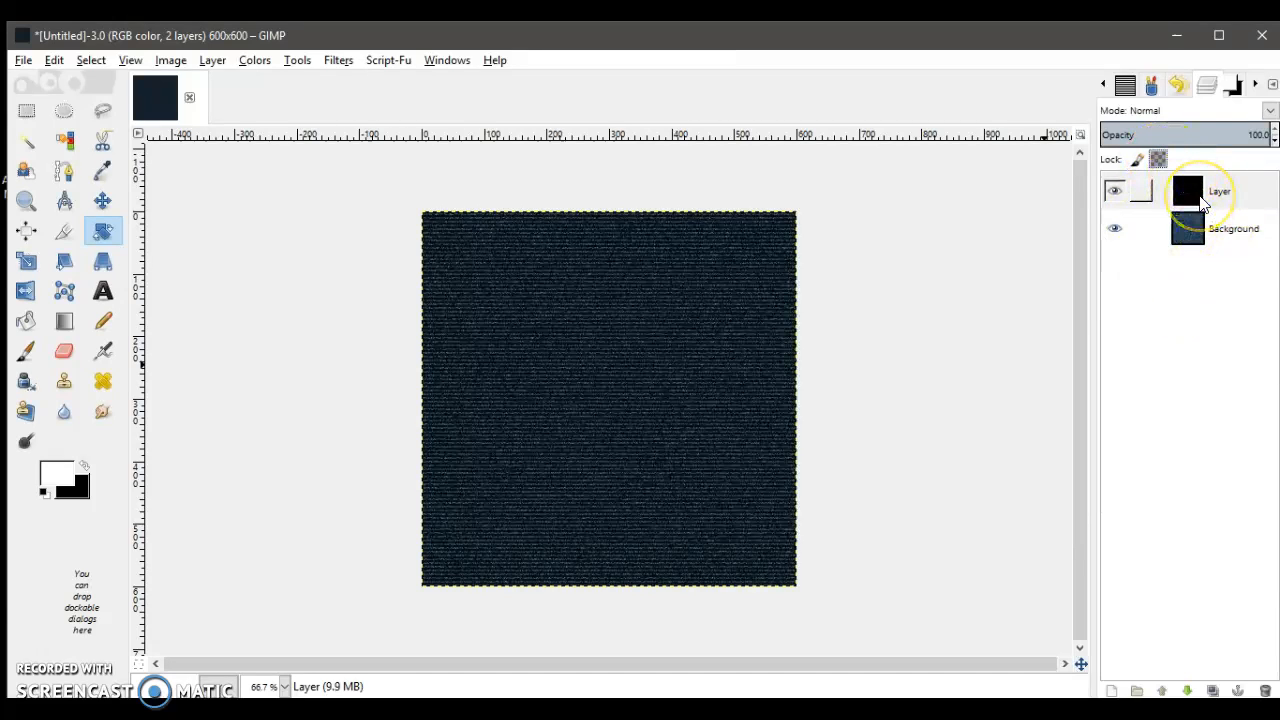
click(26, 320)
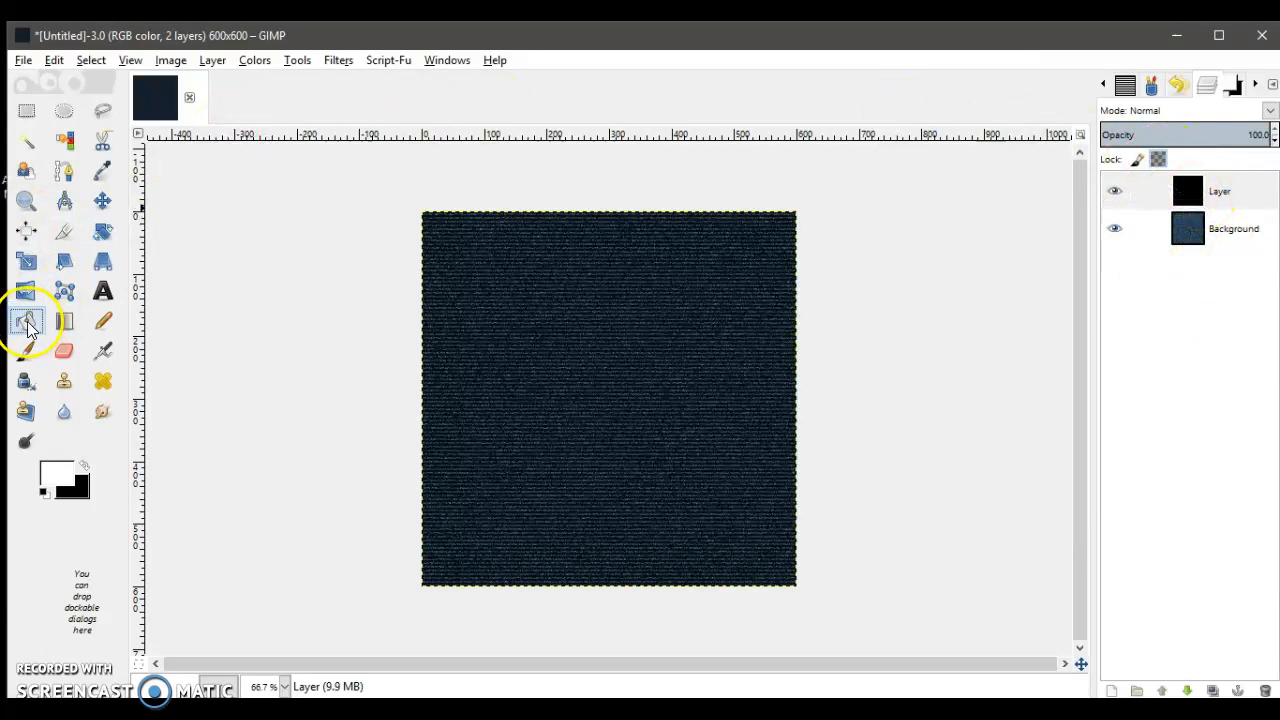
click(1258, 88)
click(1258, 88)
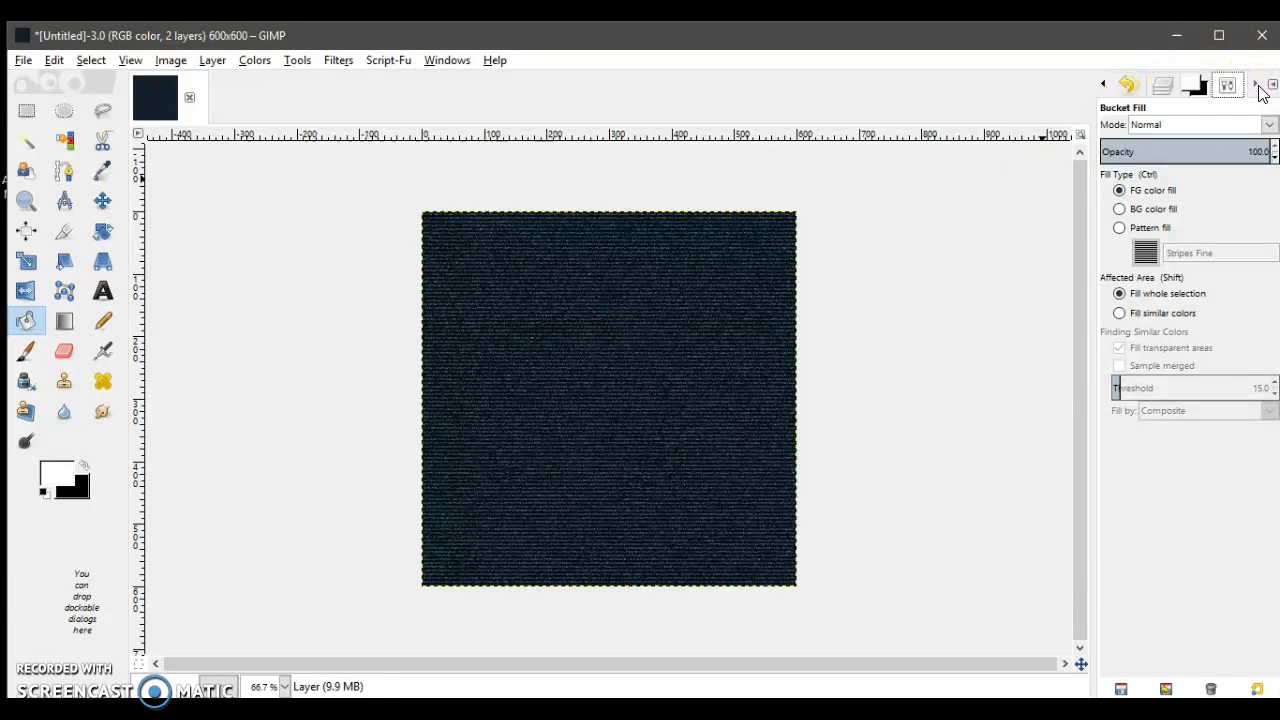
click(64, 480)
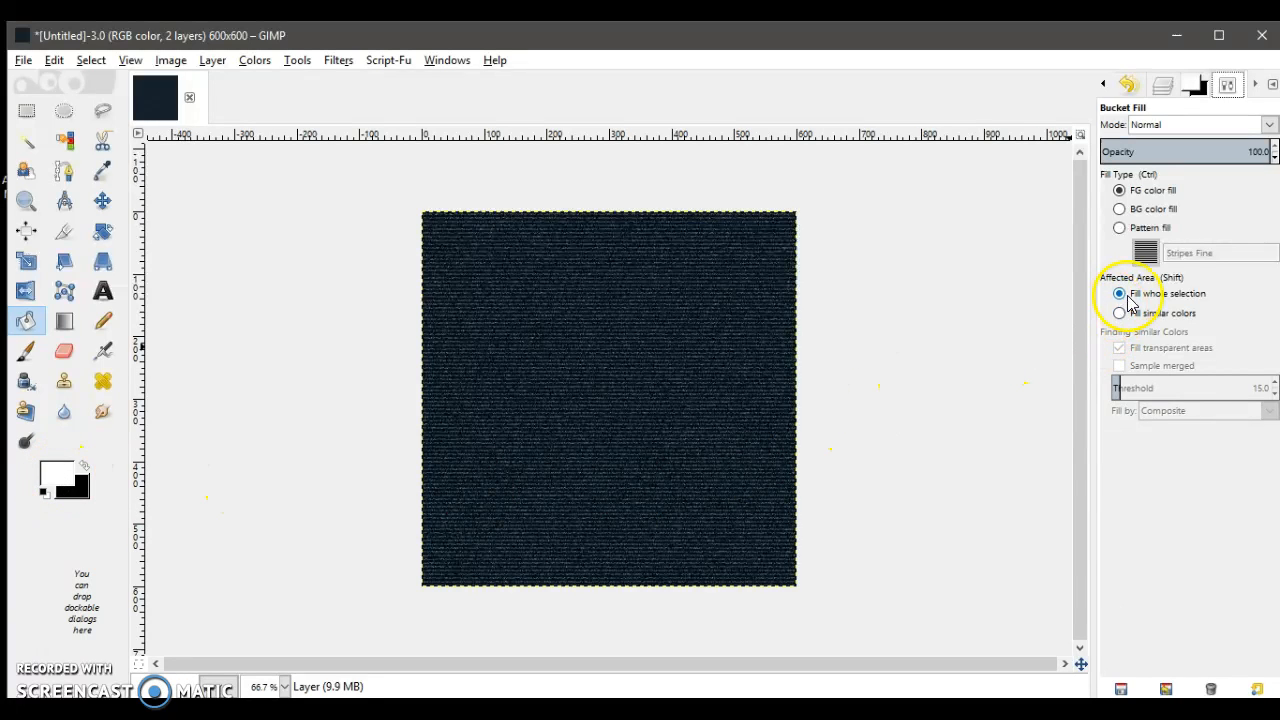
click(525, 370)
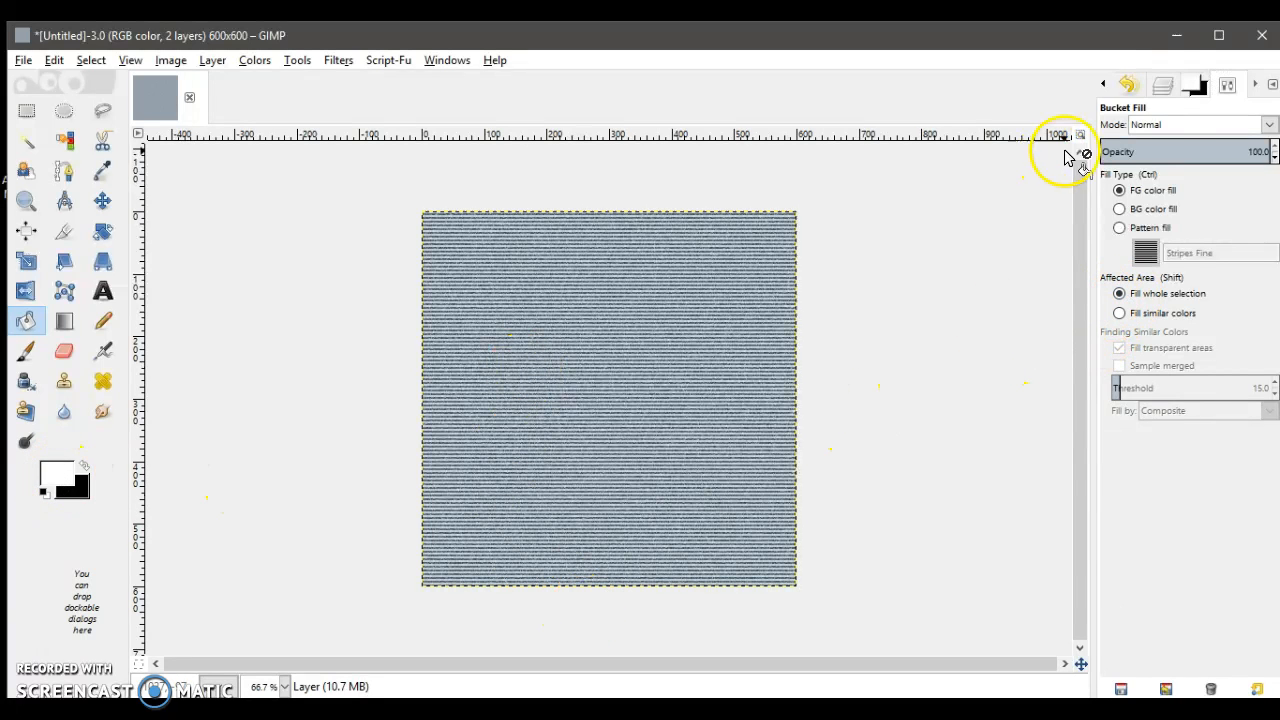
Step: Hide the striped layer and select the Background layer
click(1162, 85)
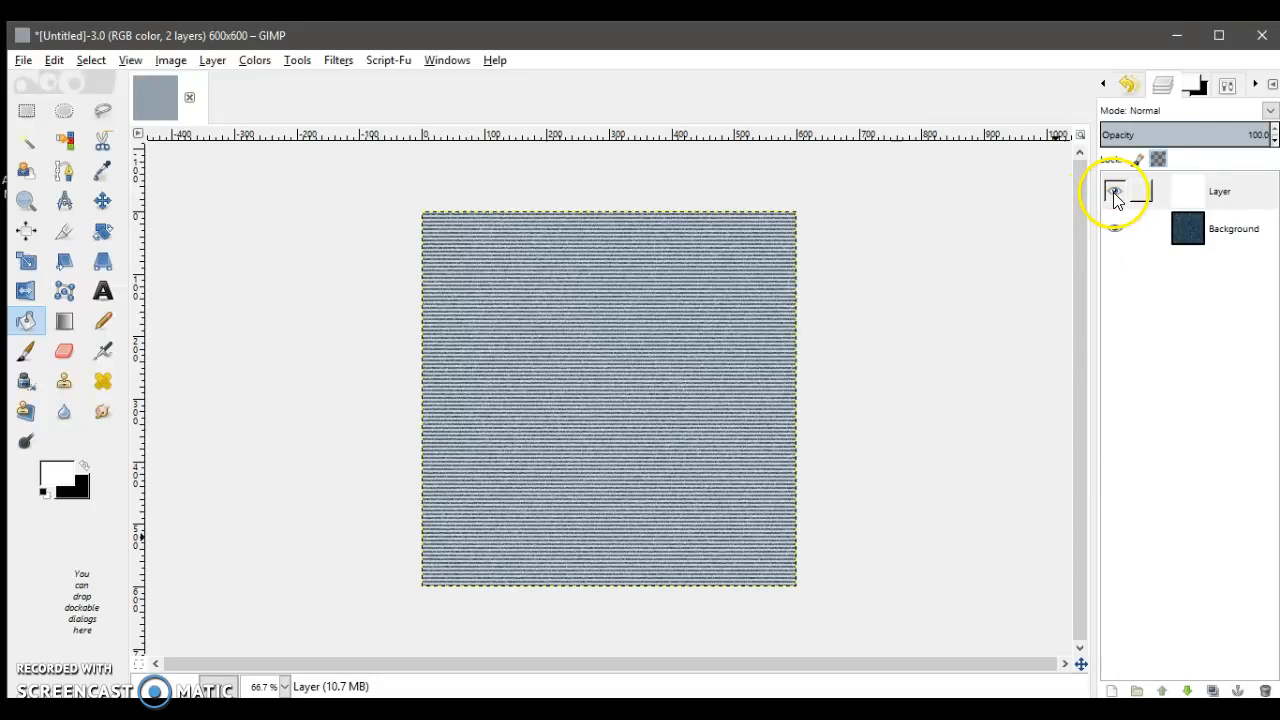
click(1113, 191)
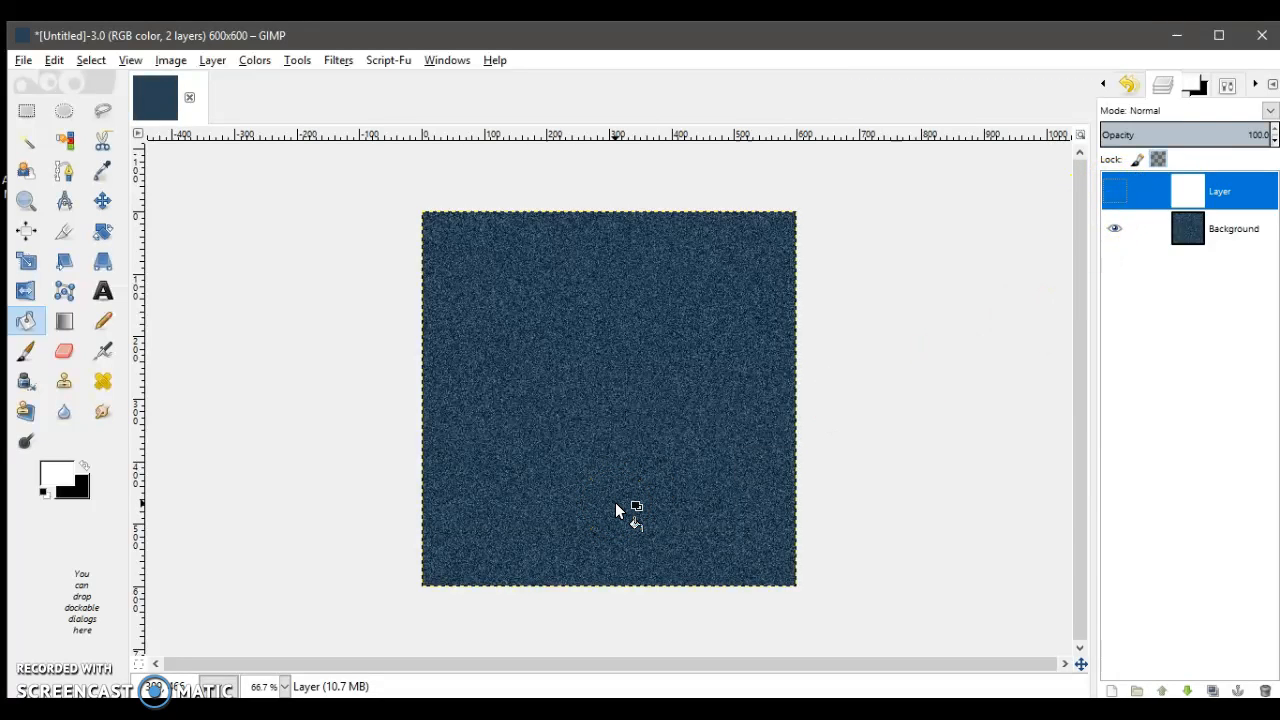
click(1237, 243)
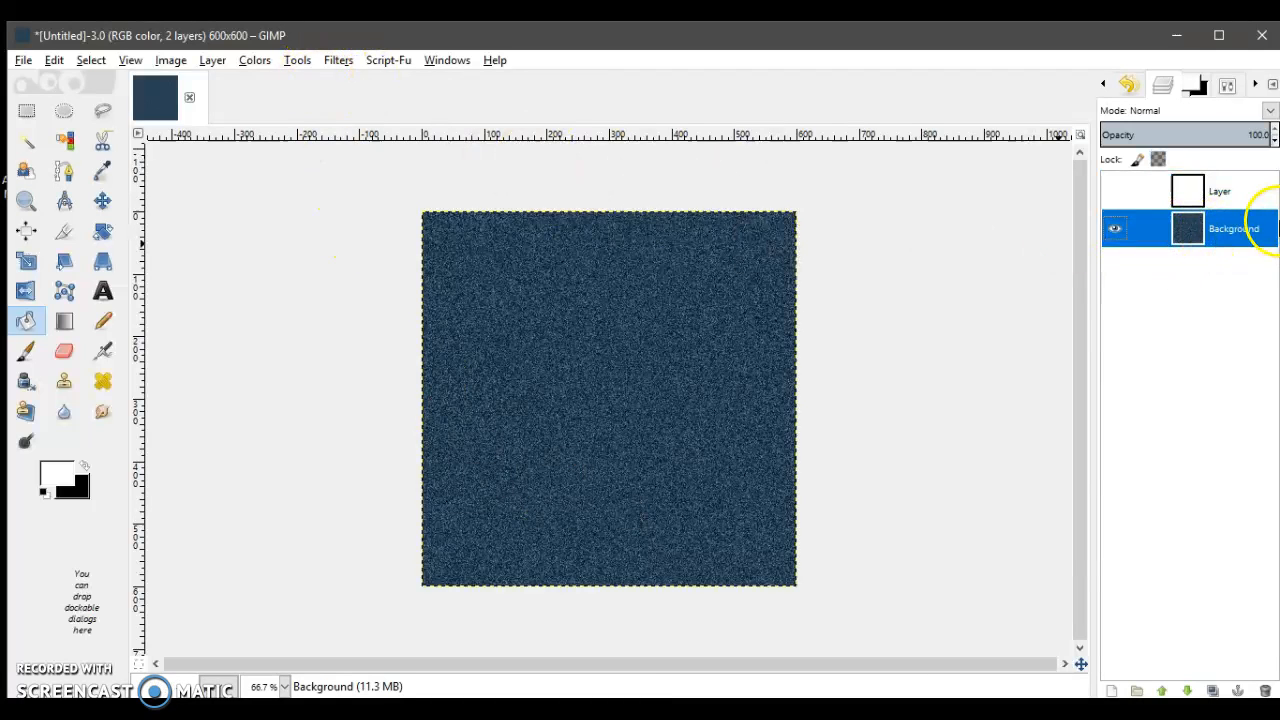
click(338, 61)
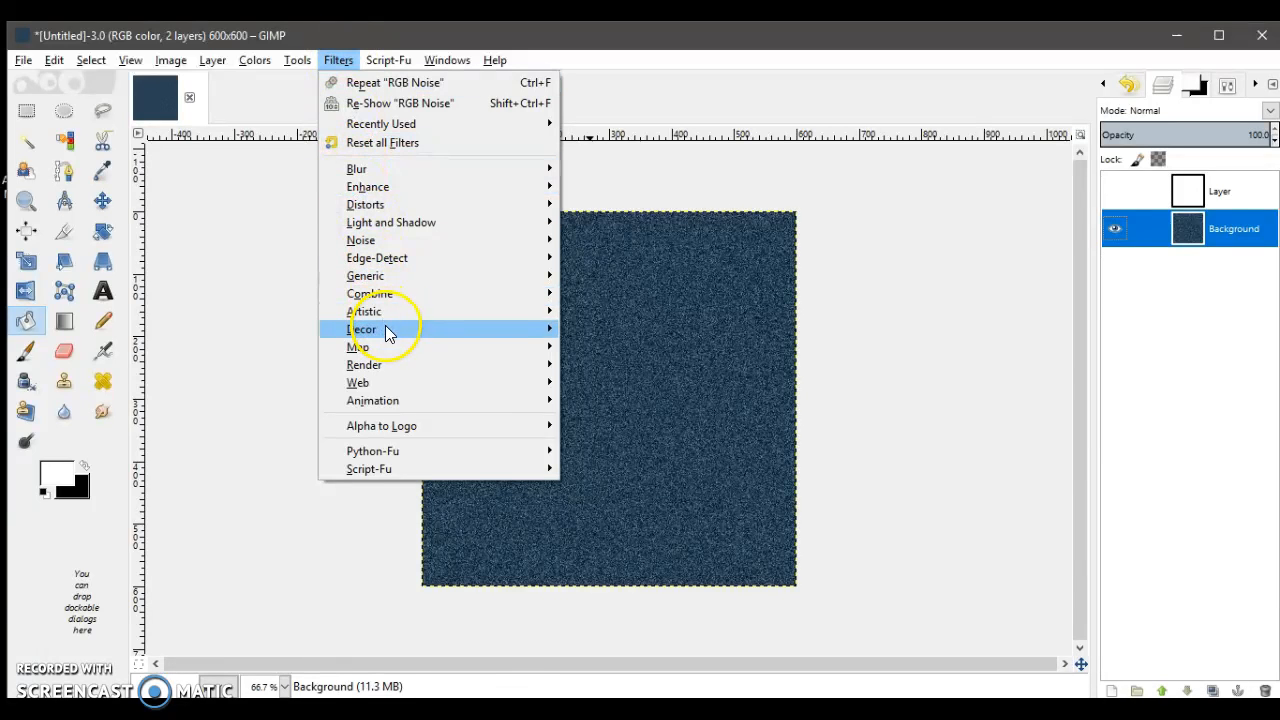
mouse_move(388, 348)
click(645, 348)
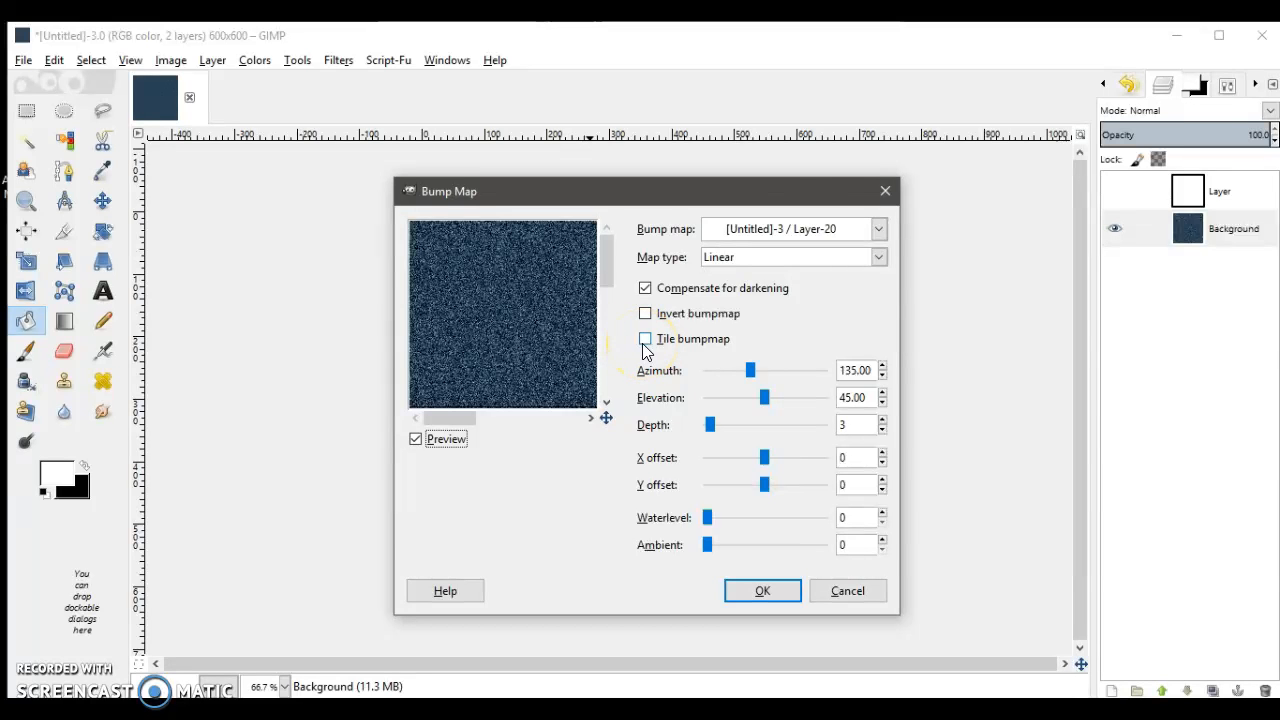
click(886, 191)
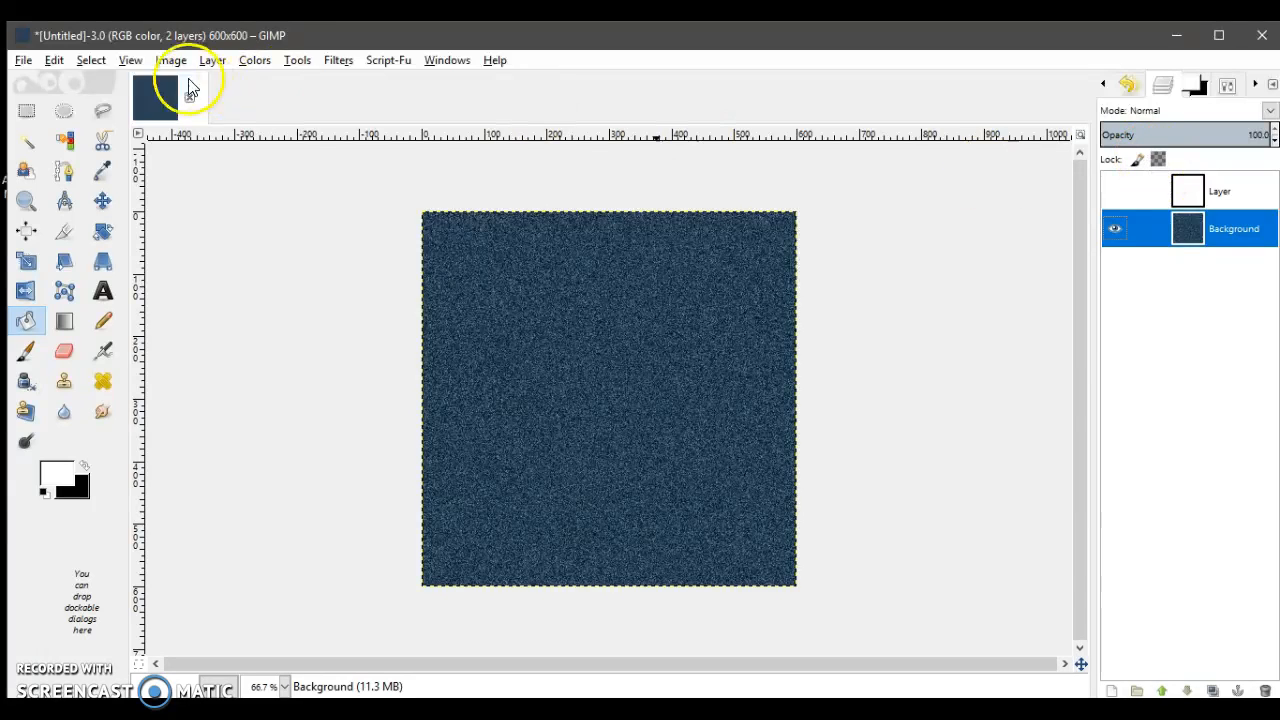
click(338, 62)
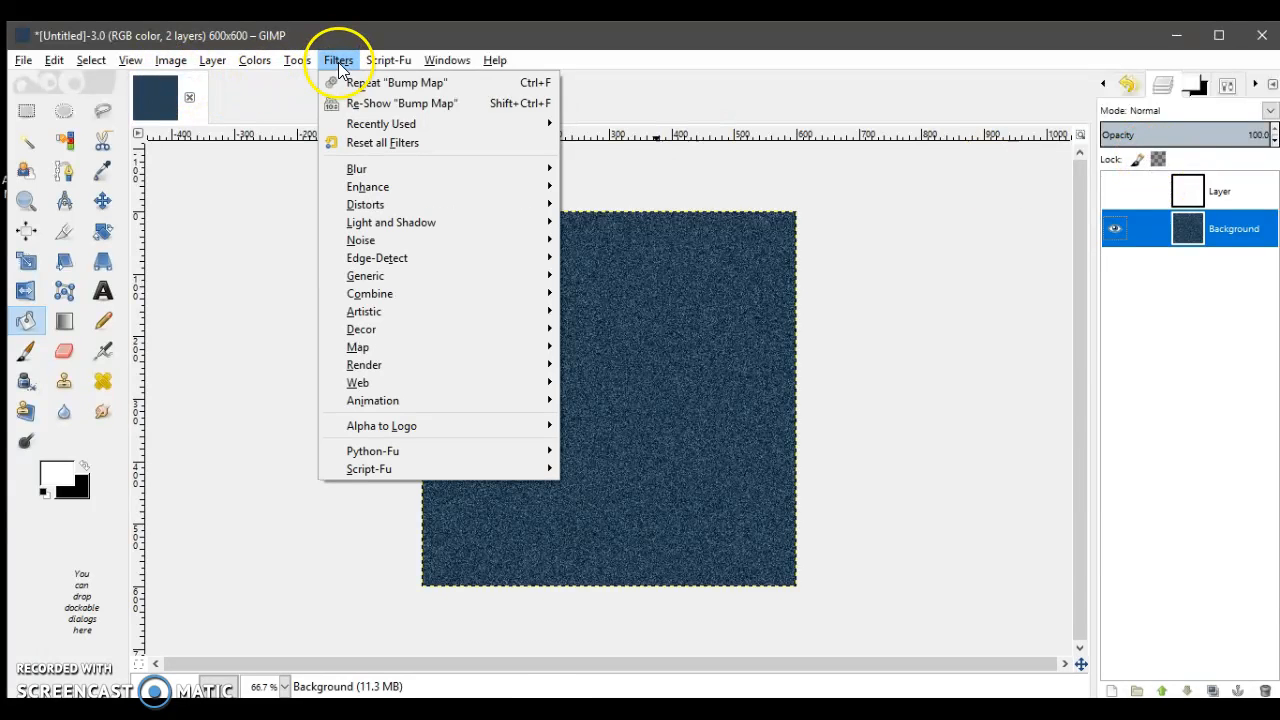
click(352, 113)
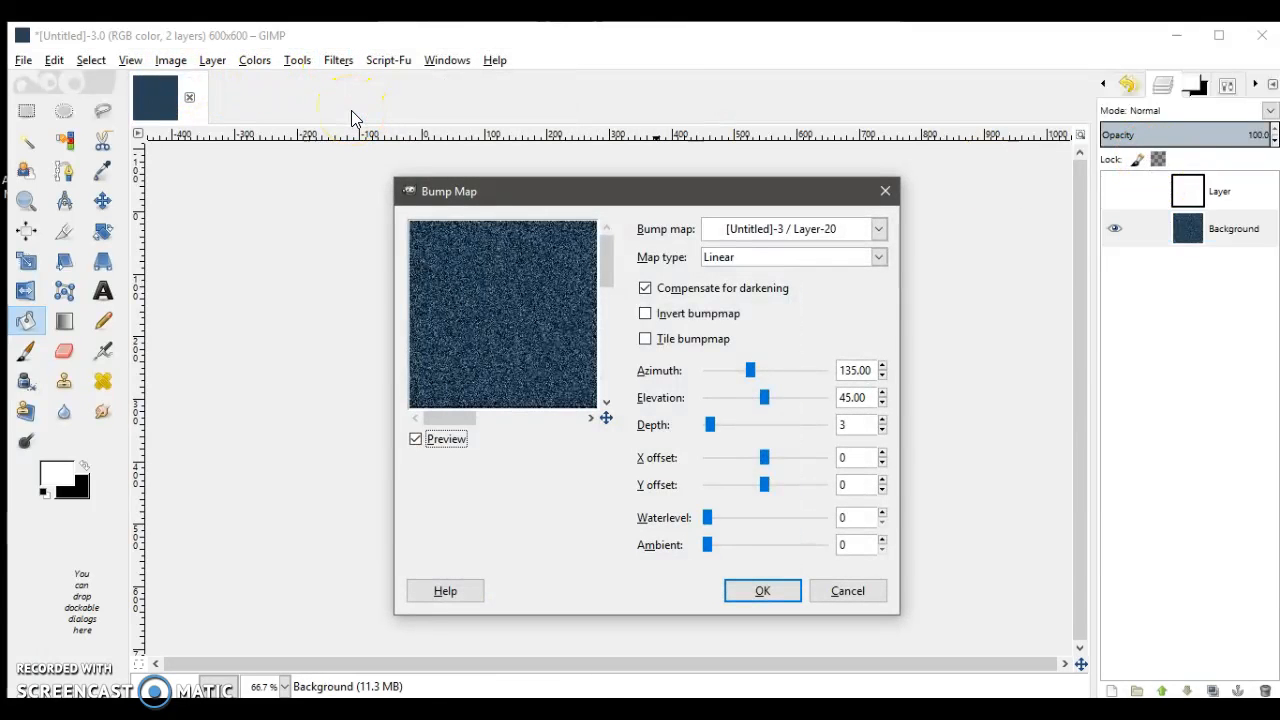
click(884, 192)
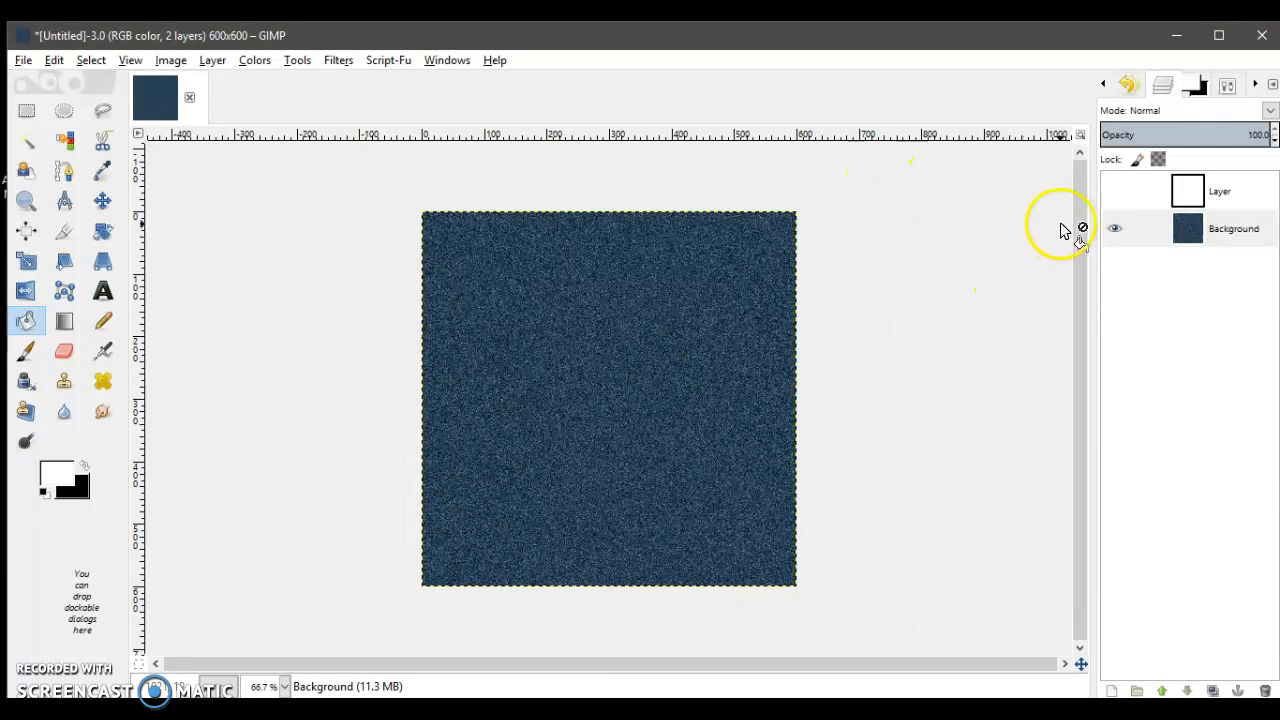
Step: Make the hidden striped layer visible again
click(1114, 191)
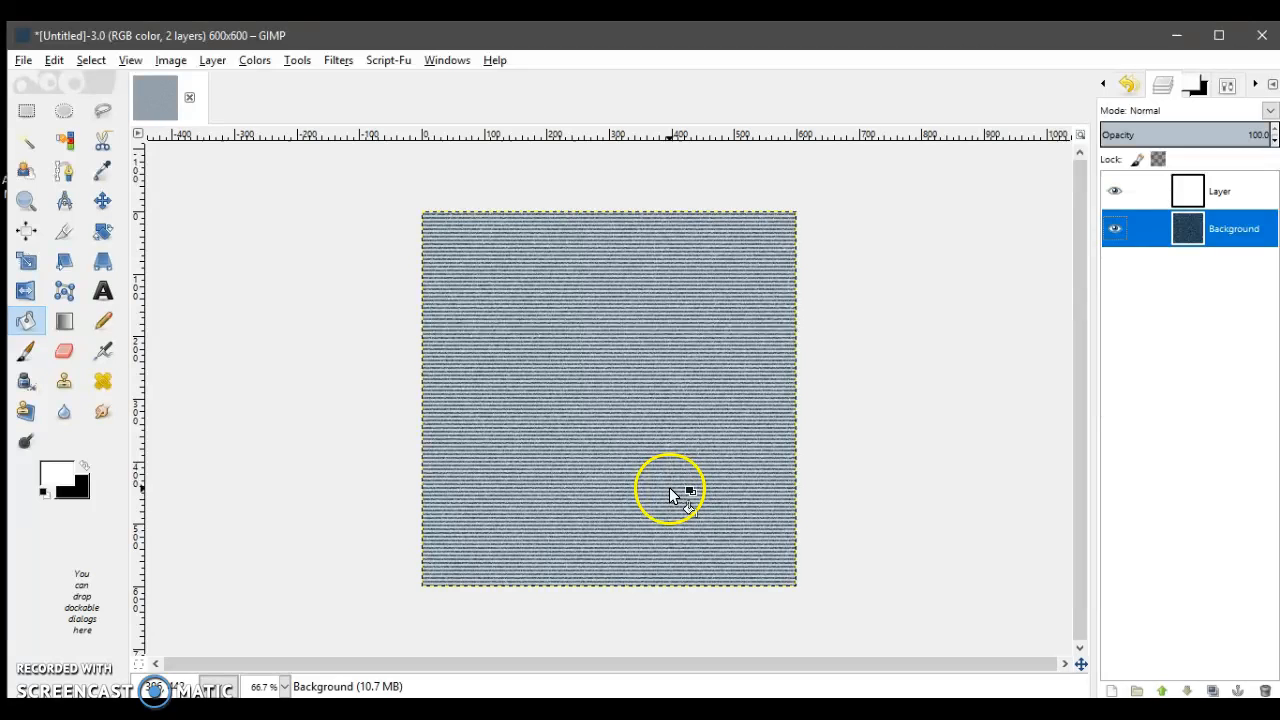
Step: Scale the striped layer to 200 percent in width and height
click(1175, 191)
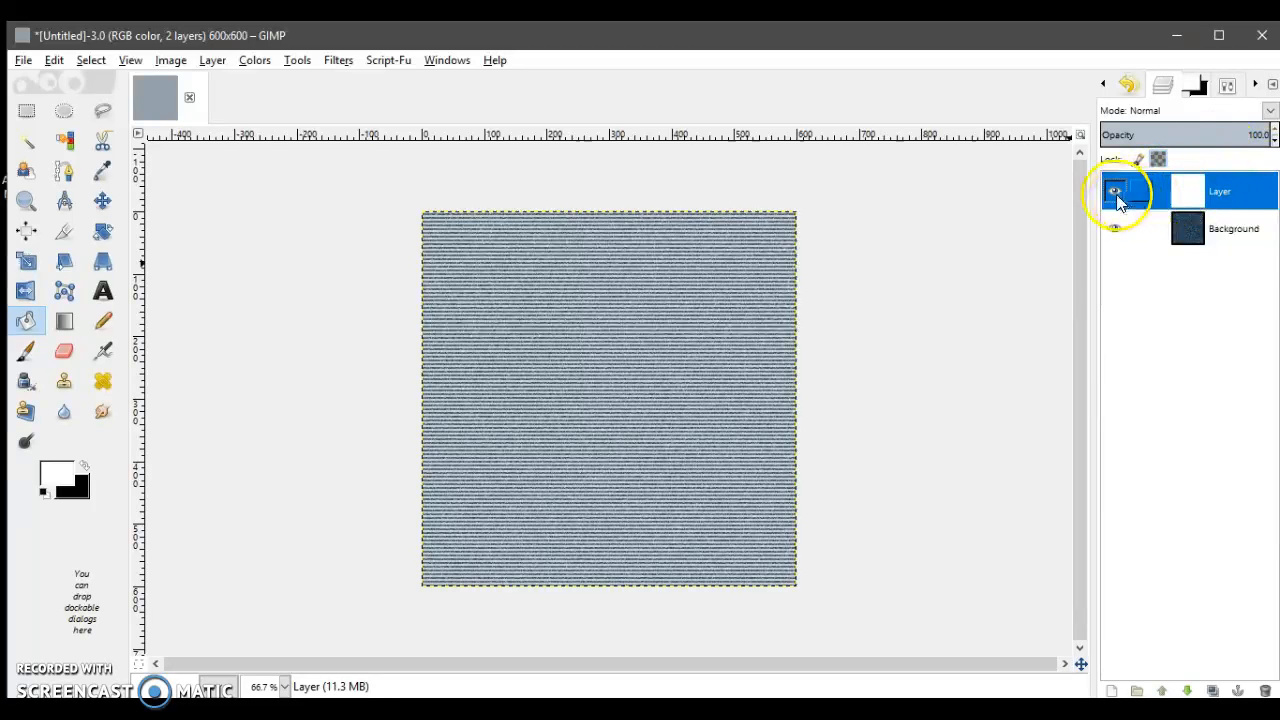
click(212, 62)
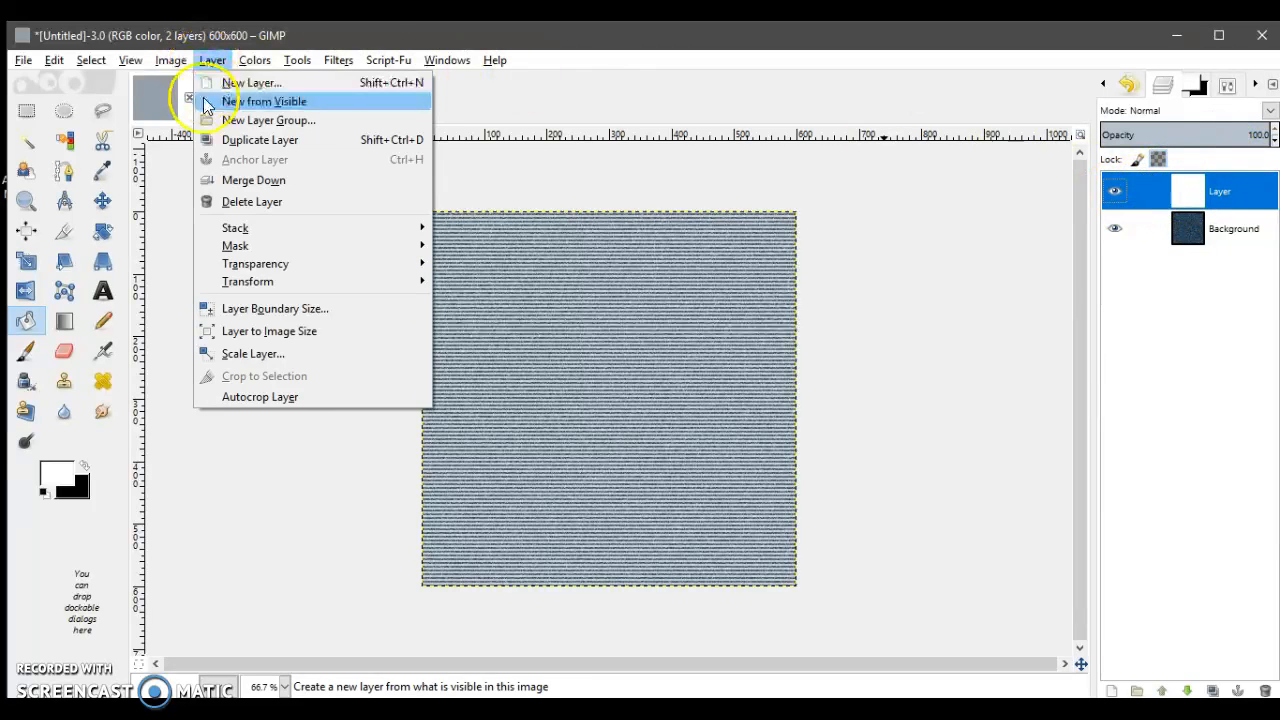
click(265, 354)
click(671, 380)
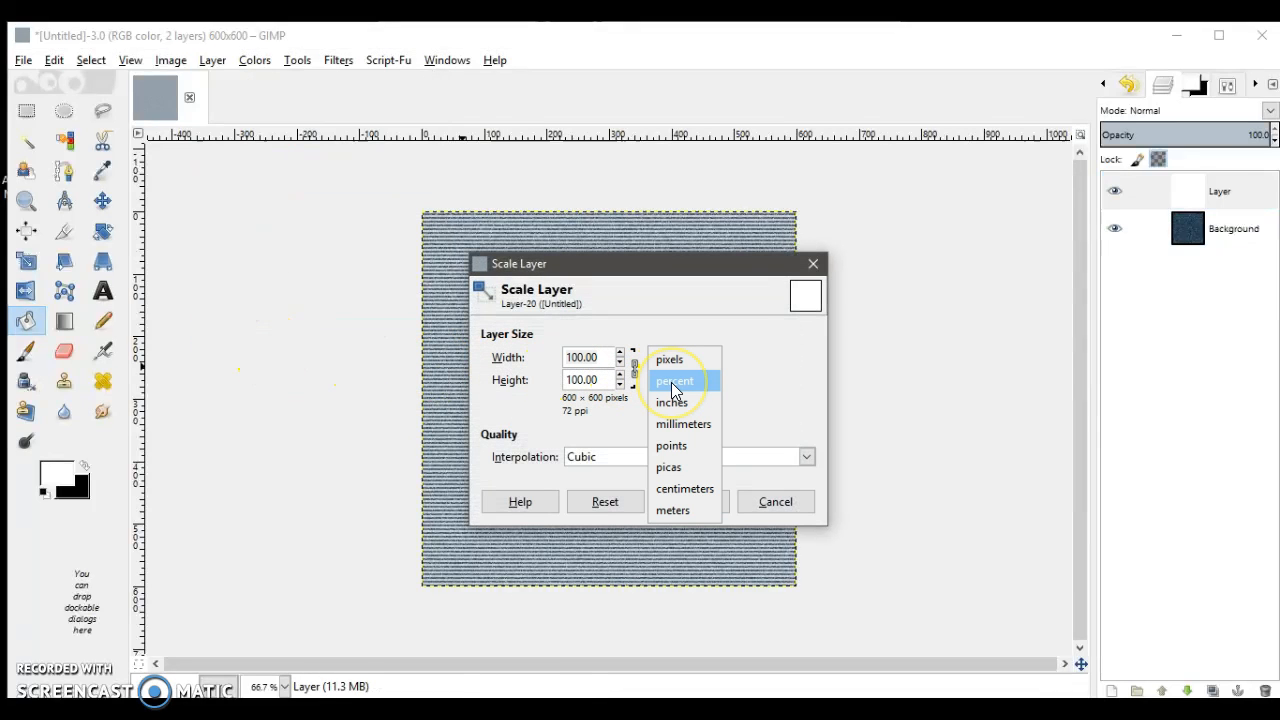
click(678, 359)
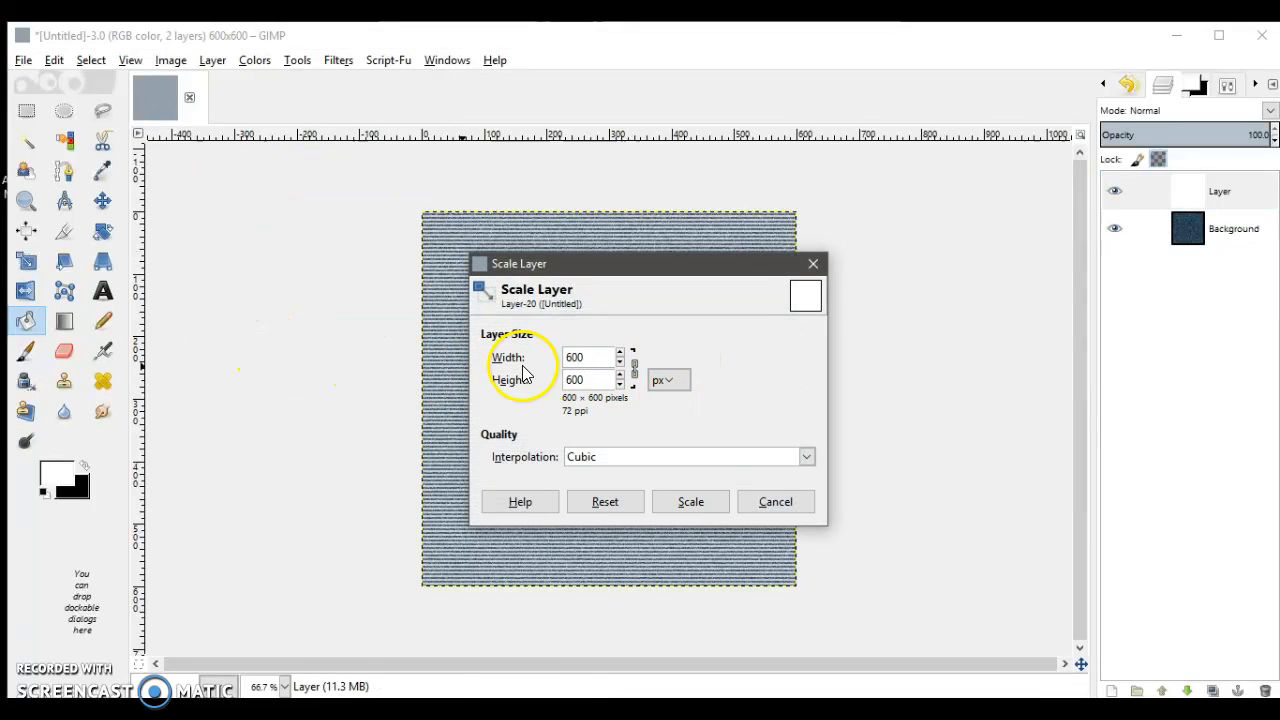
click(686, 382)
click(697, 404)
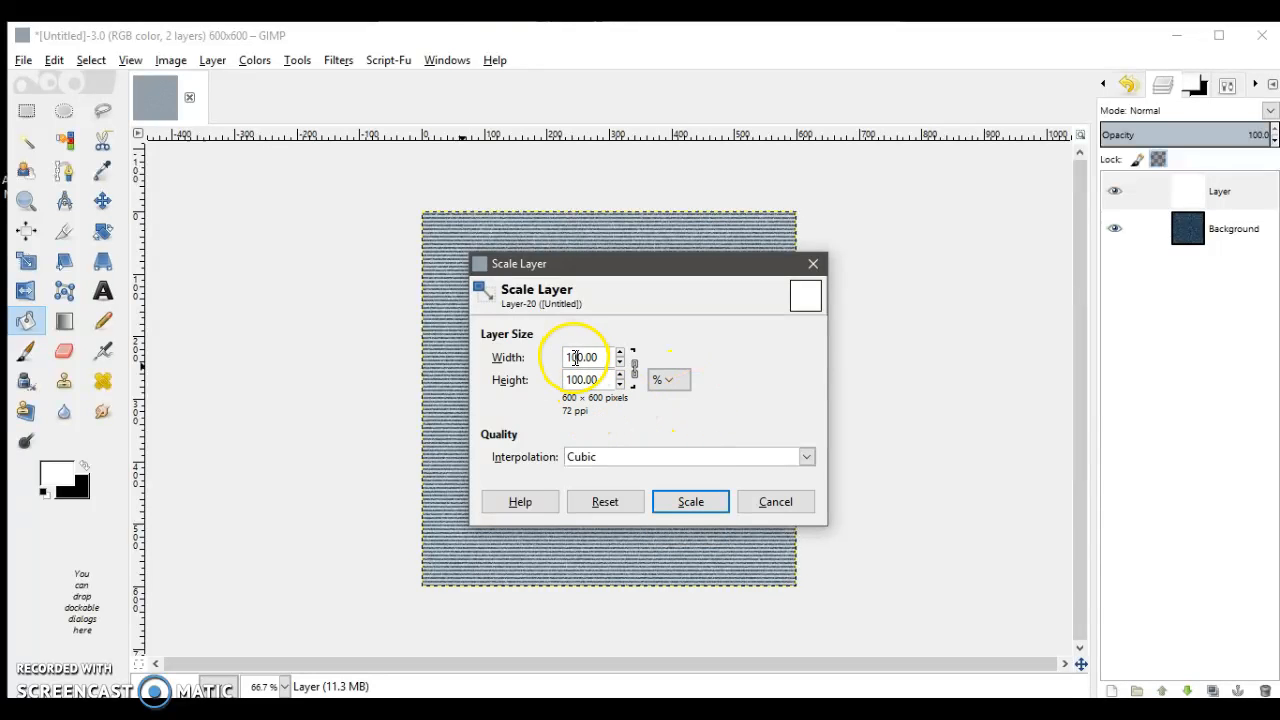
key(BackSpace)
text(2)
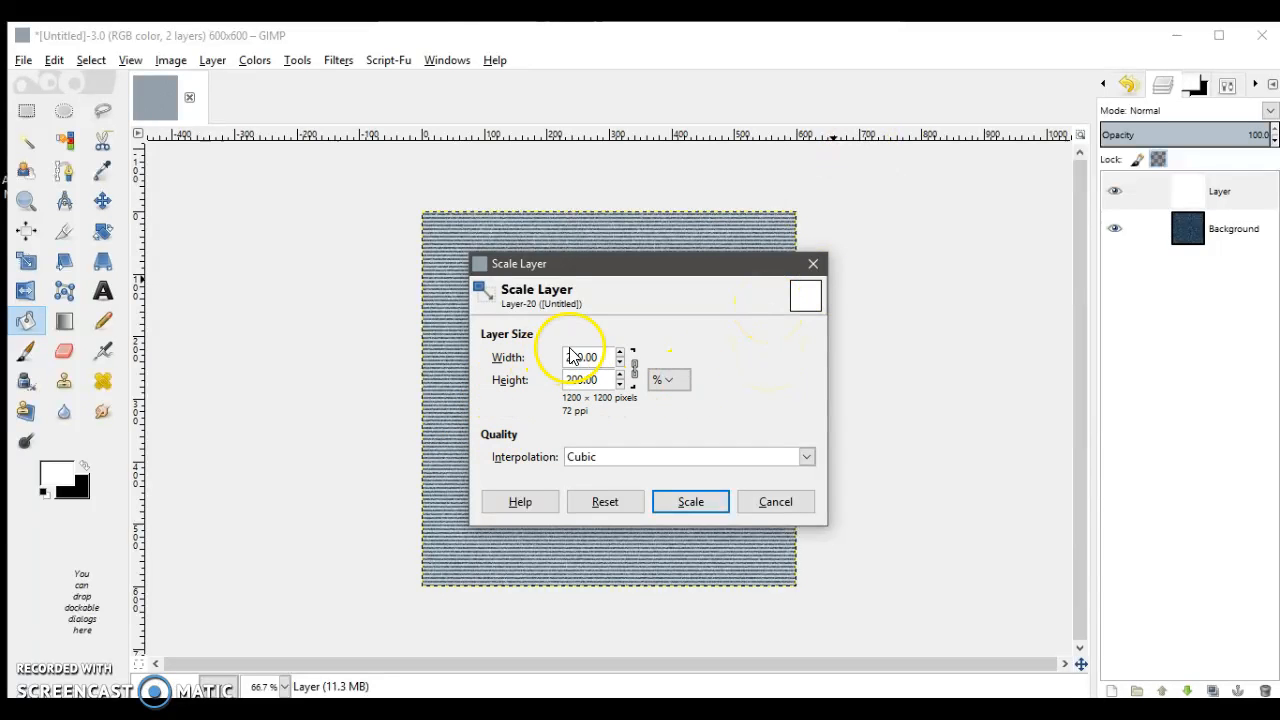
click(707, 520)
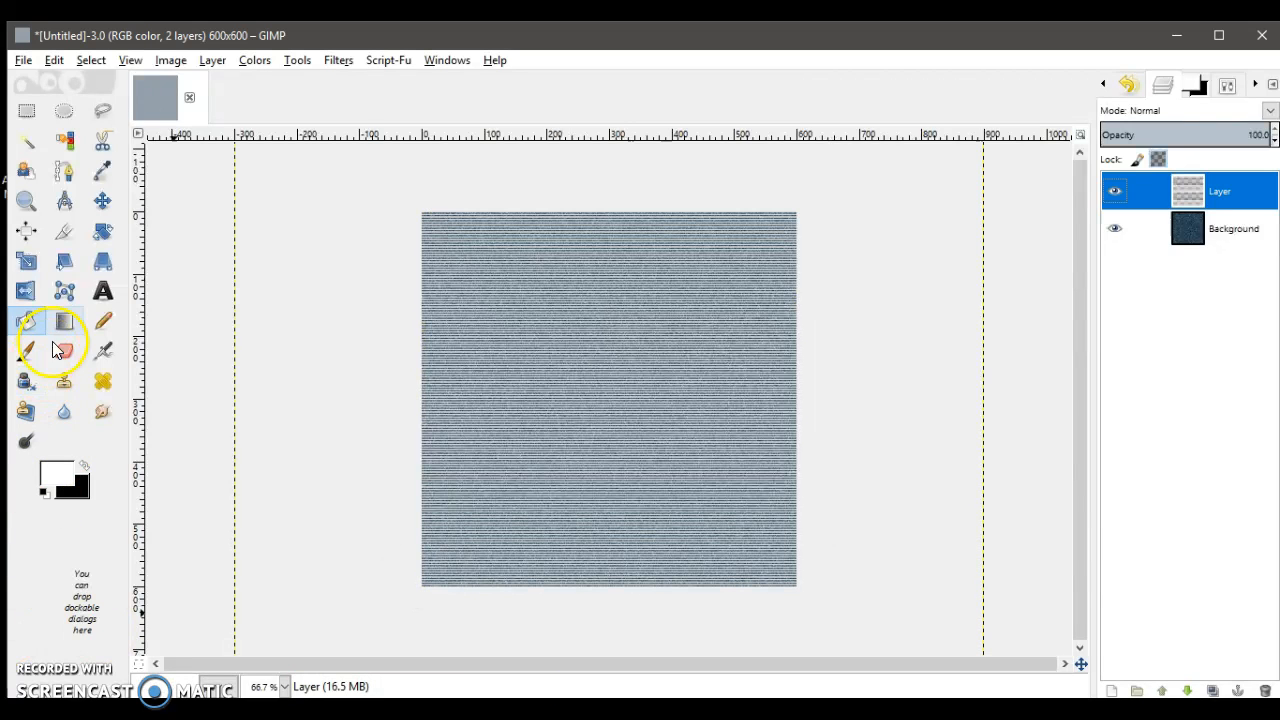
Step: Rotate the enlarged striped layer by 10 degrees about its center
click(104, 240)
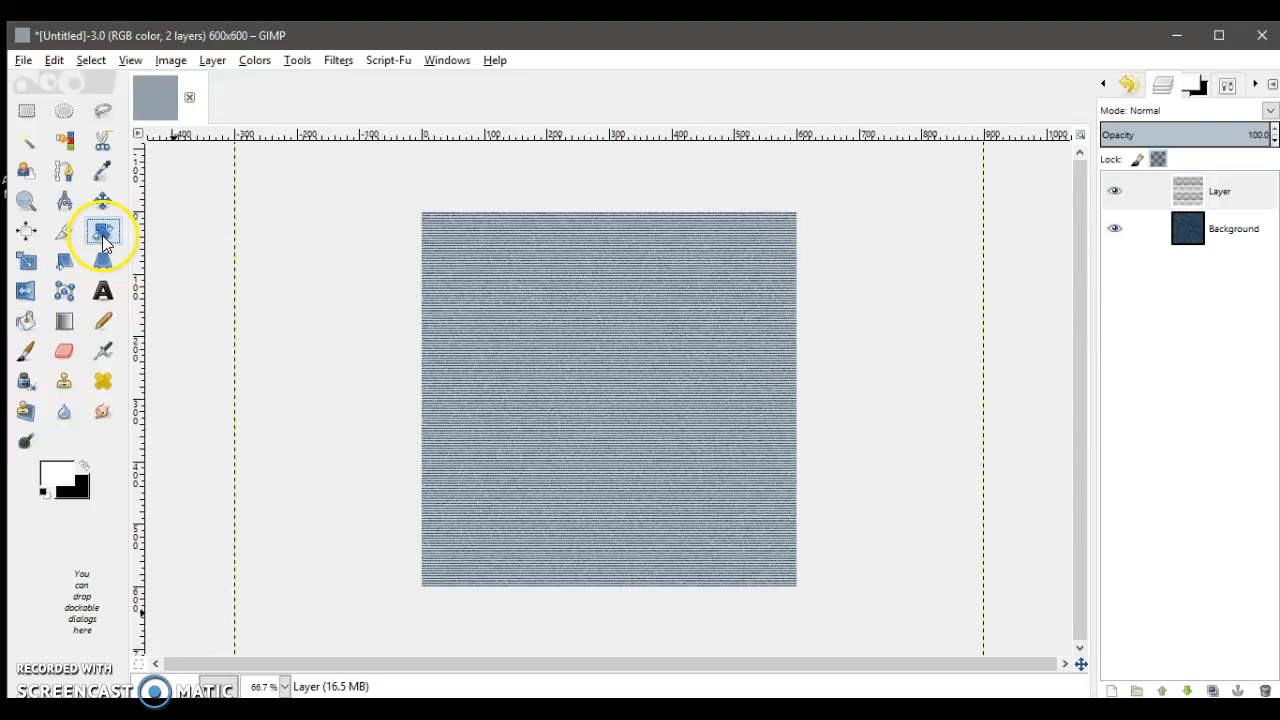
click(575, 236)
click(206, 240)
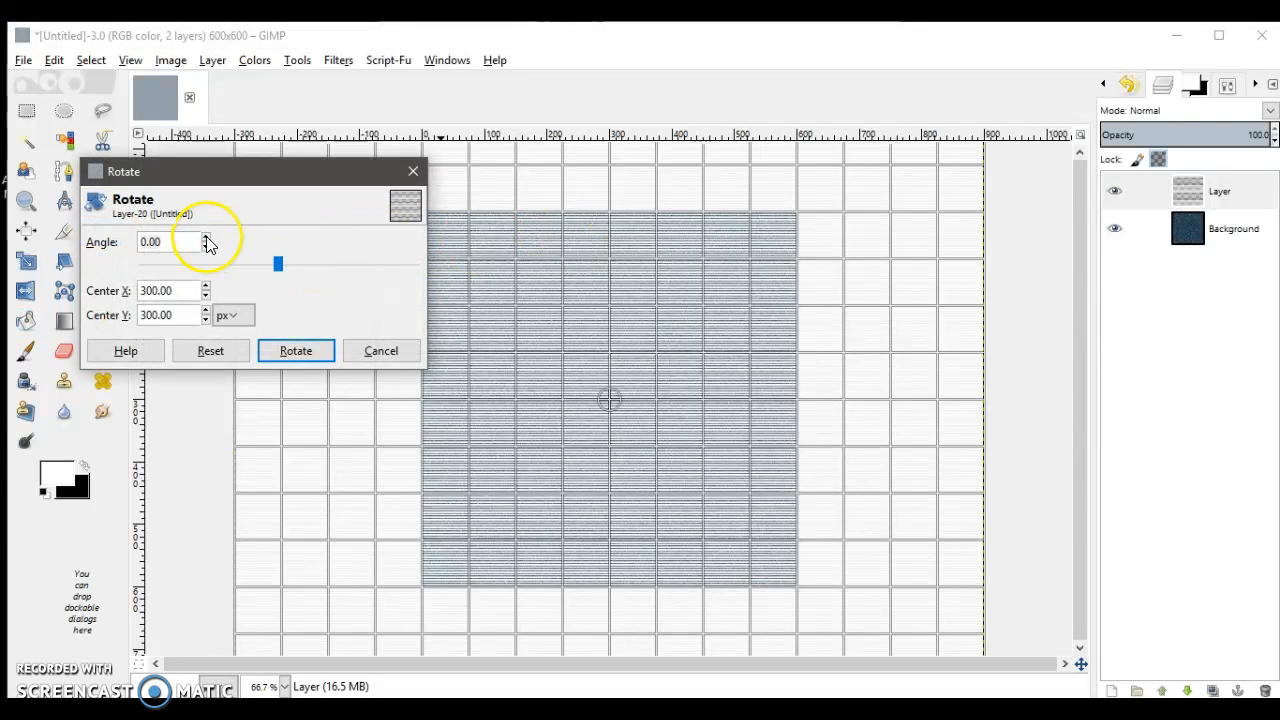
click(206, 240)
click(206, 240)
click(206, 240)
click(206, 240)
click(206, 240)
click(206, 240)
click(206, 240)
click(206, 240)
click(206, 240)
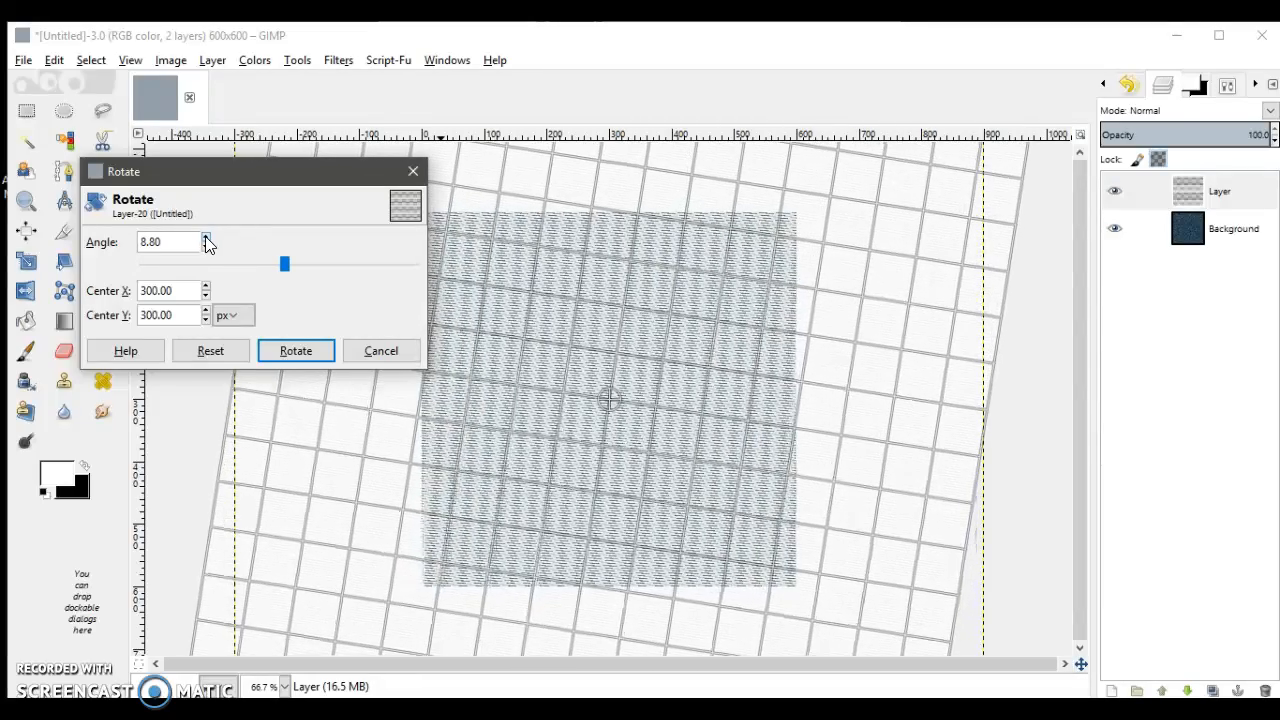
click(206, 240)
click(206, 240)
click(206, 240)
click(206, 240)
click(206, 240)
click(206, 240)
click(205, 247)
click(205, 247)
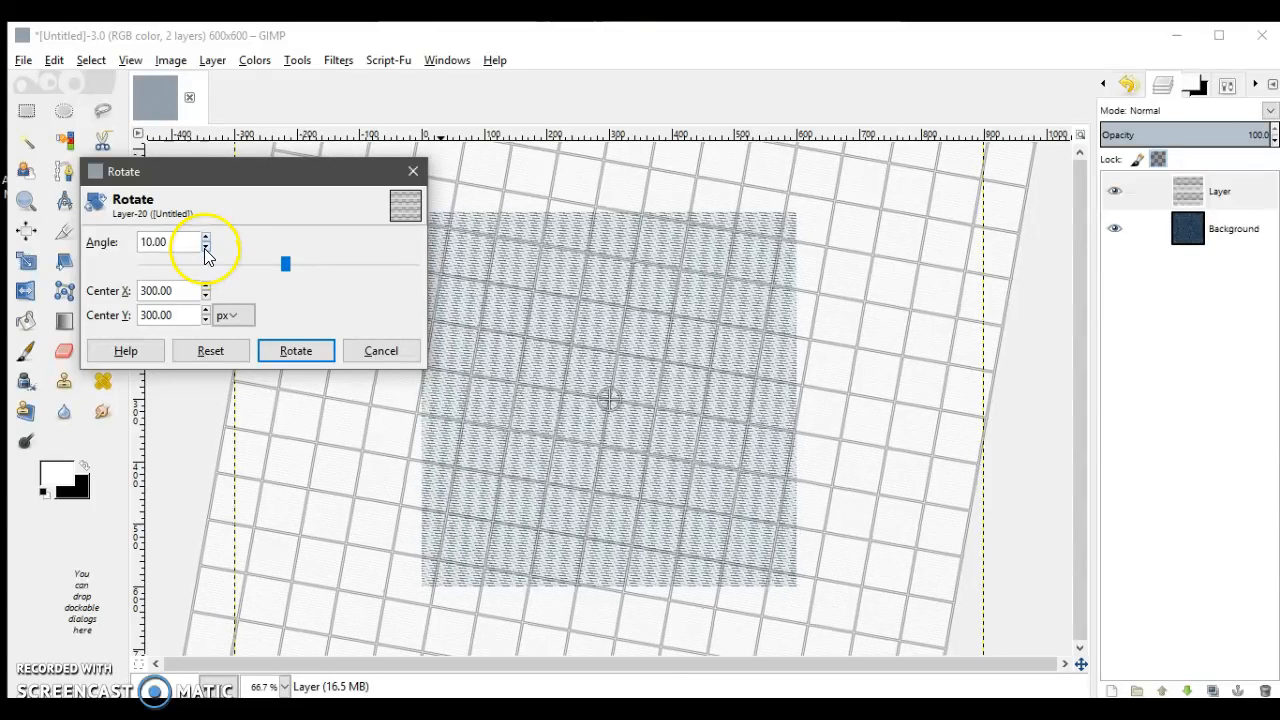
click(316, 360)
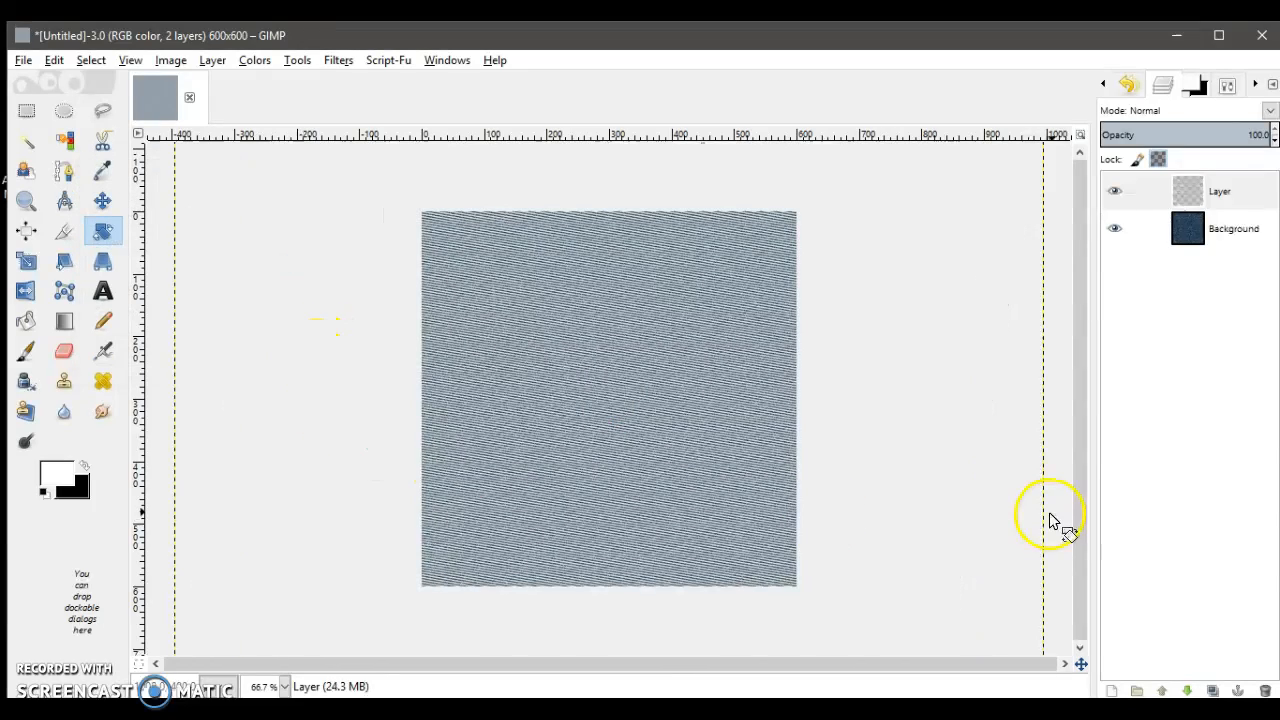
Step: Hide the rotated striped layer and apply a linear Bump Map to the Background layer, using the striped layer as the map
click(1117, 196)
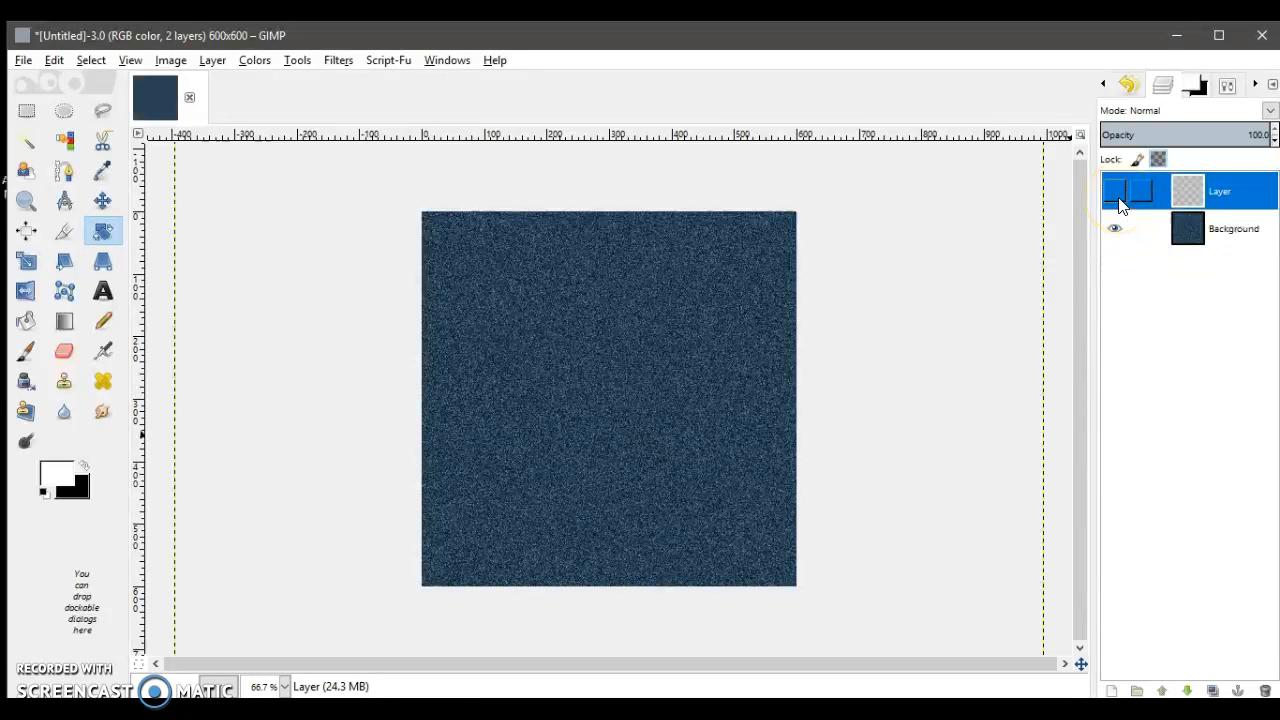
click(1190, 232)
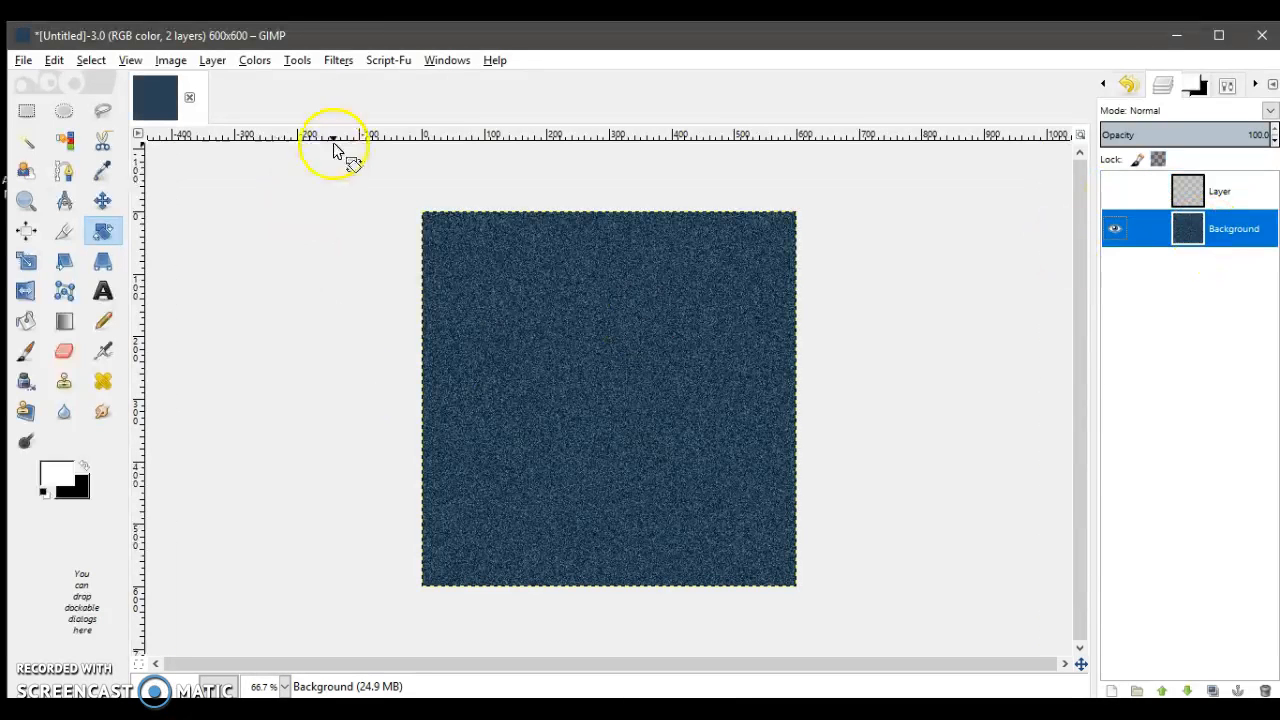
click(337, 60)
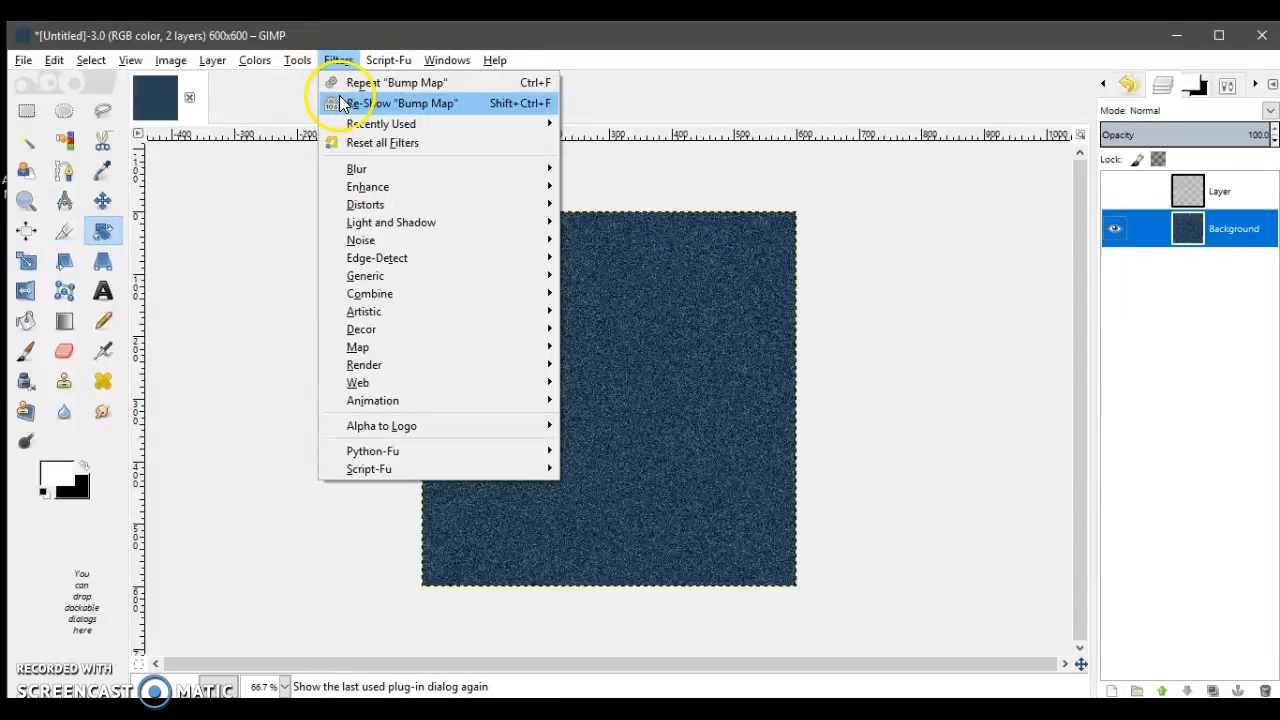
click(340, 103)
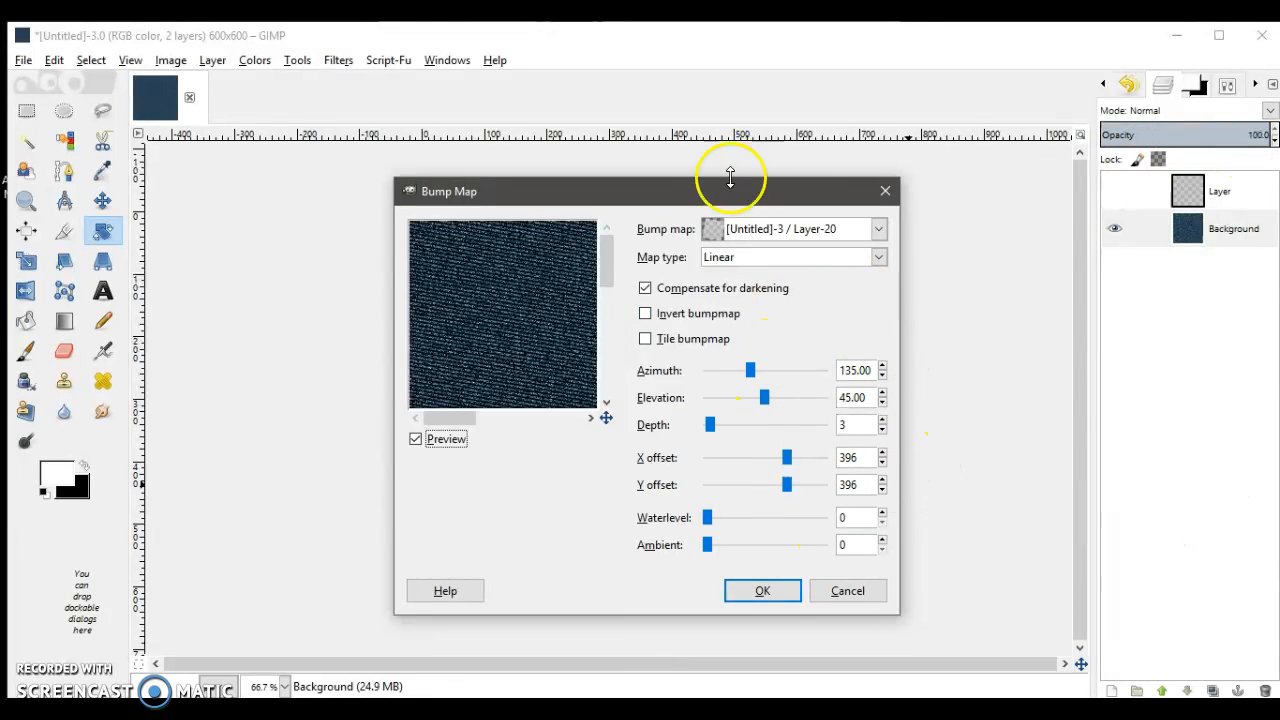
click(762, 591)
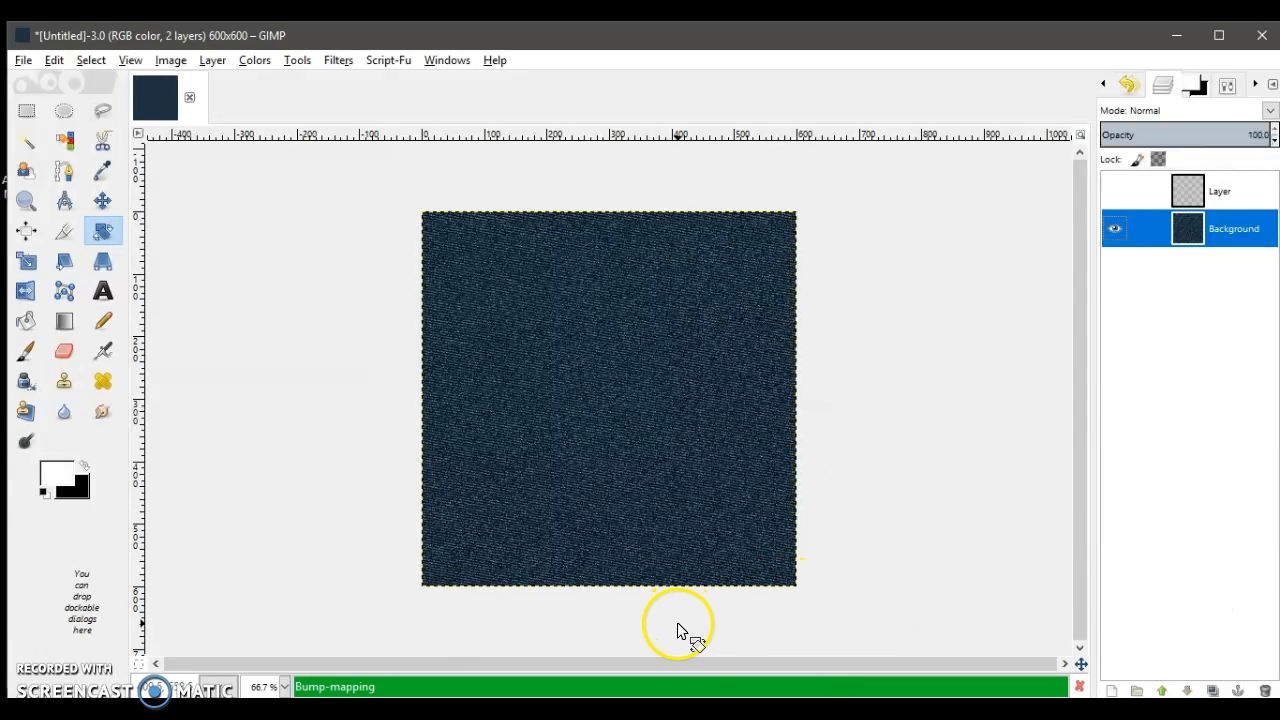
key(ctrl+shift+f)
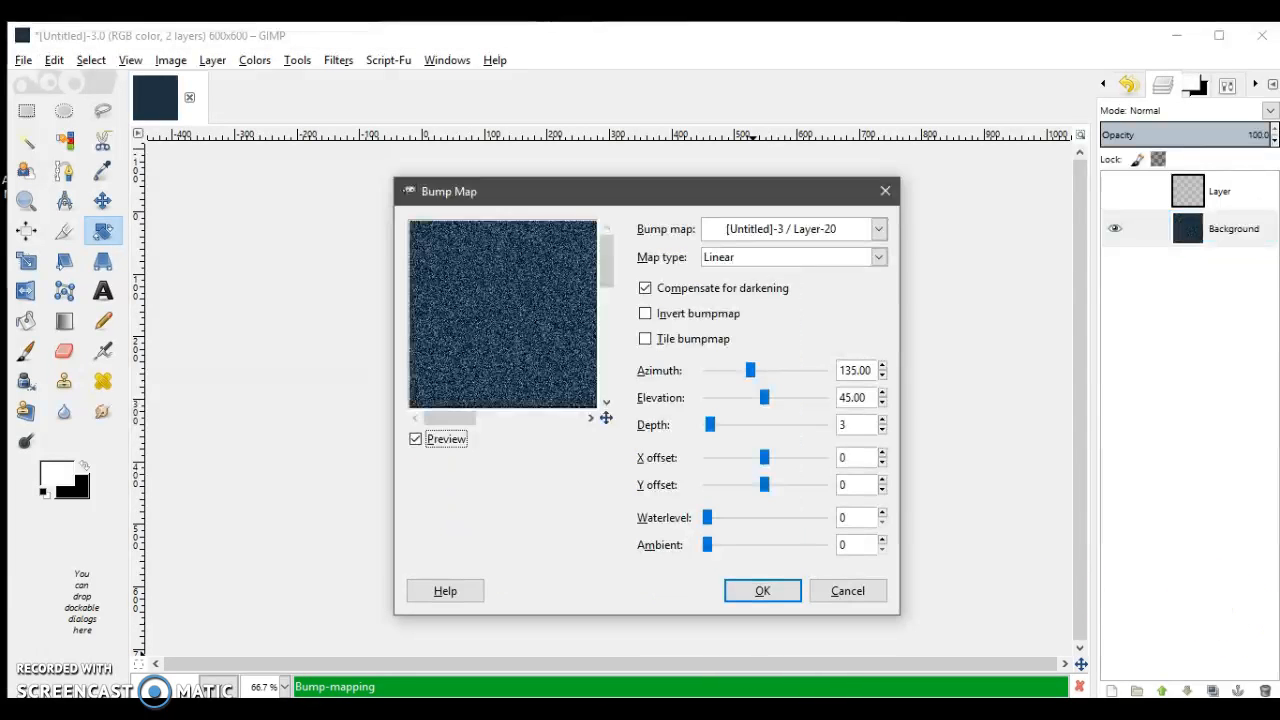
click(885, 190)
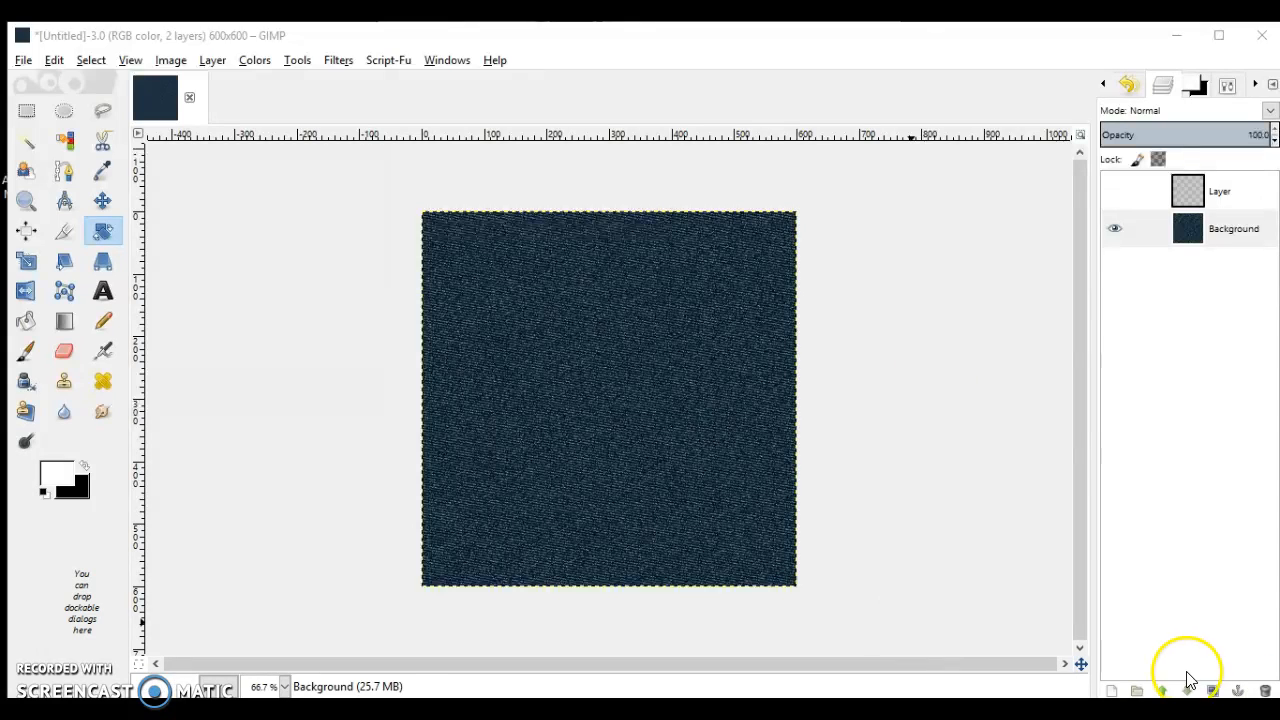
Step: Add a transparent layer above the Background and fill it with a horizontal linear white-to-black gradient across its full width
click(1118, 691)
click(1136, 678)
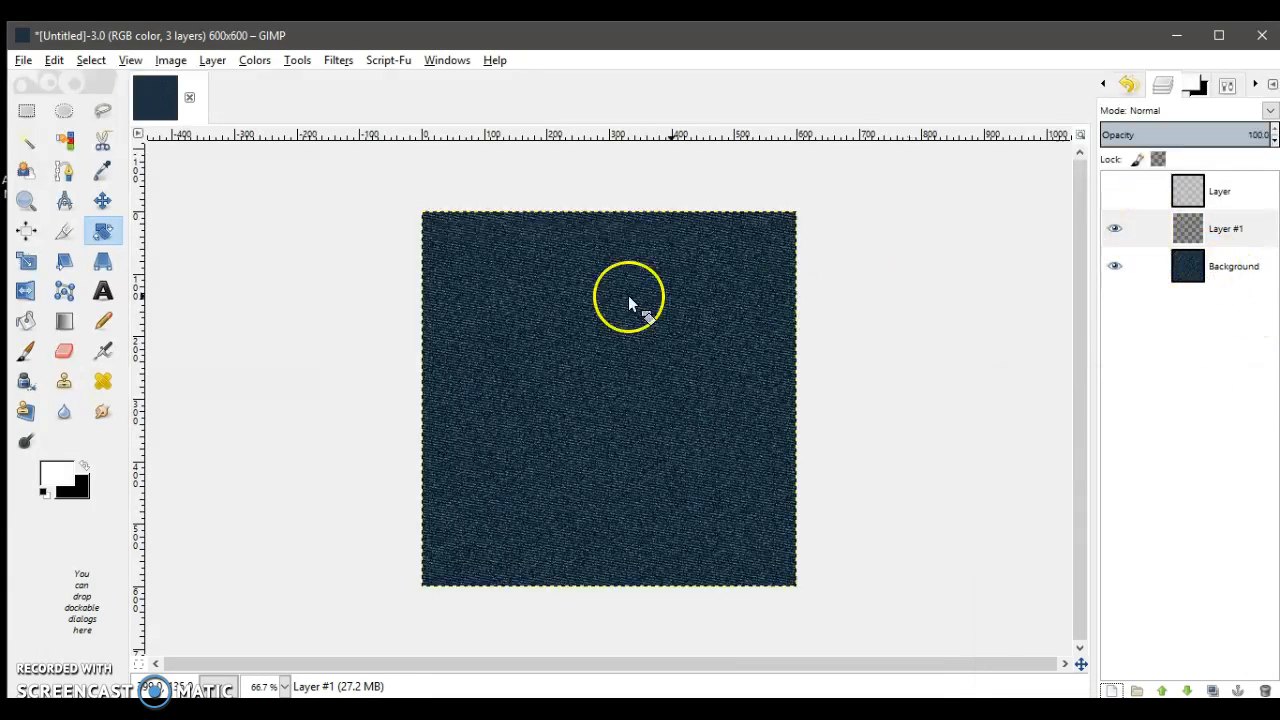
click(64, 322)
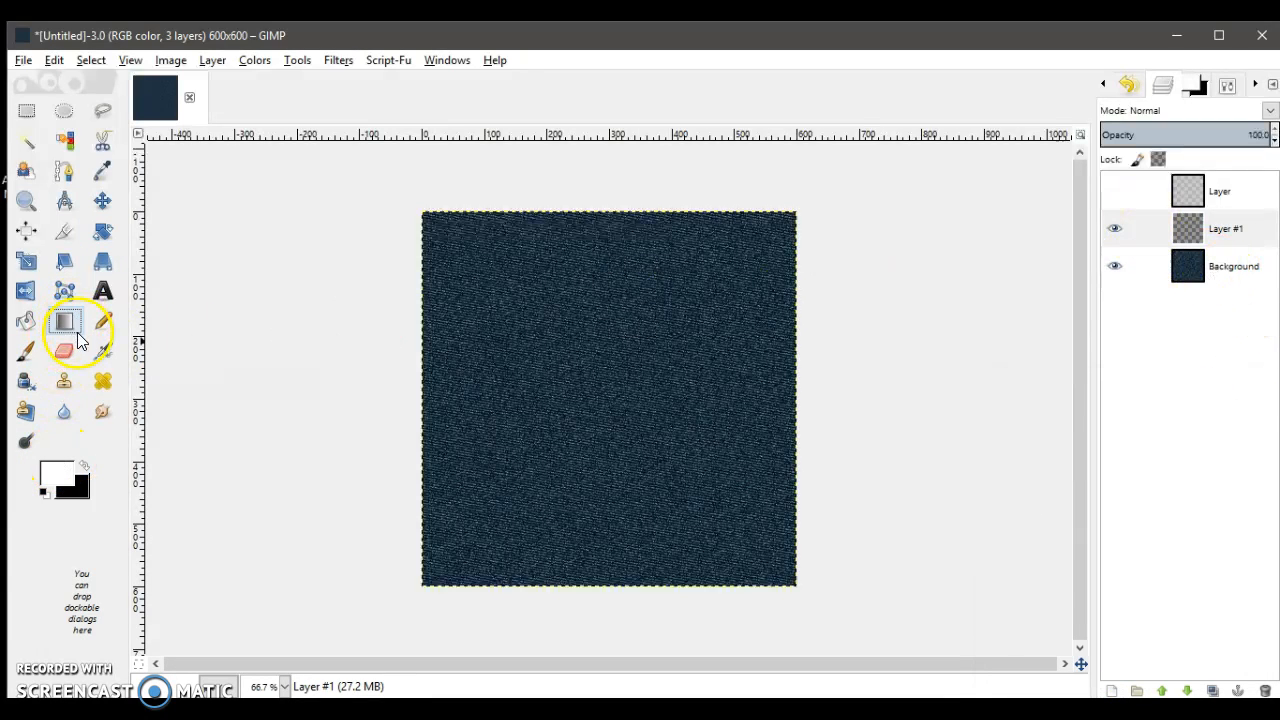
click(1227, 85)
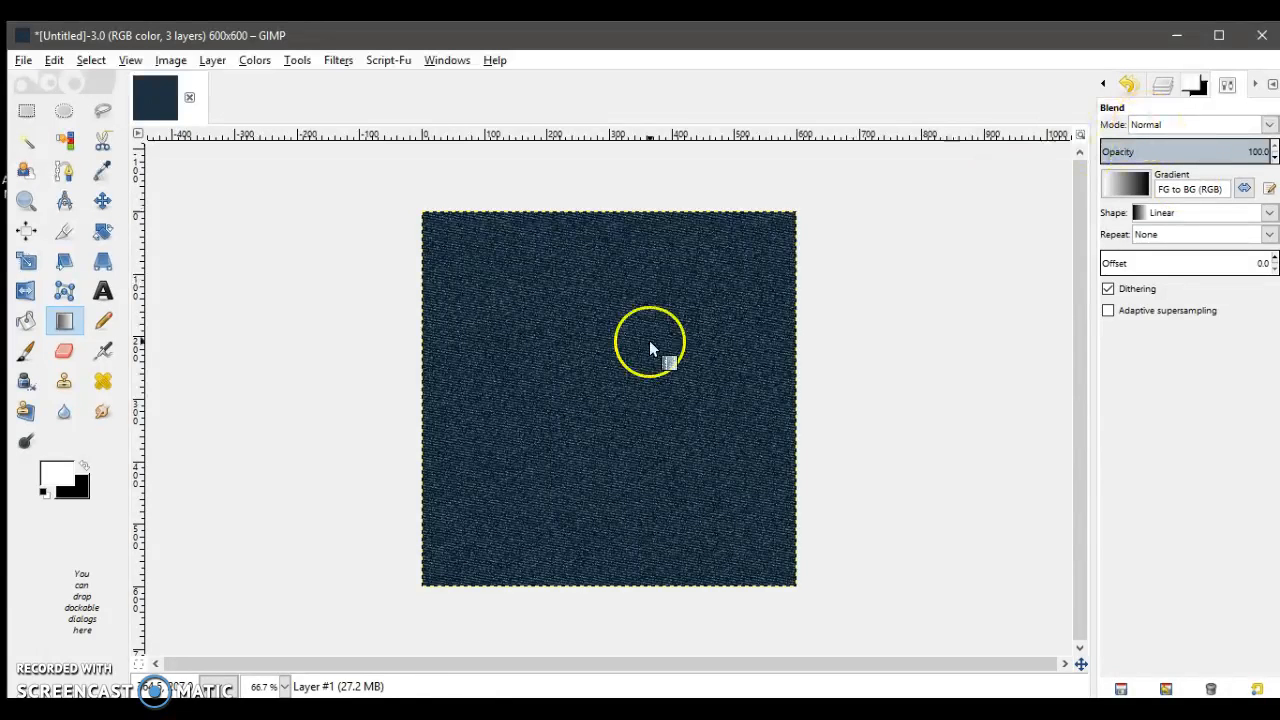
drag(426, 391, 795, 391)
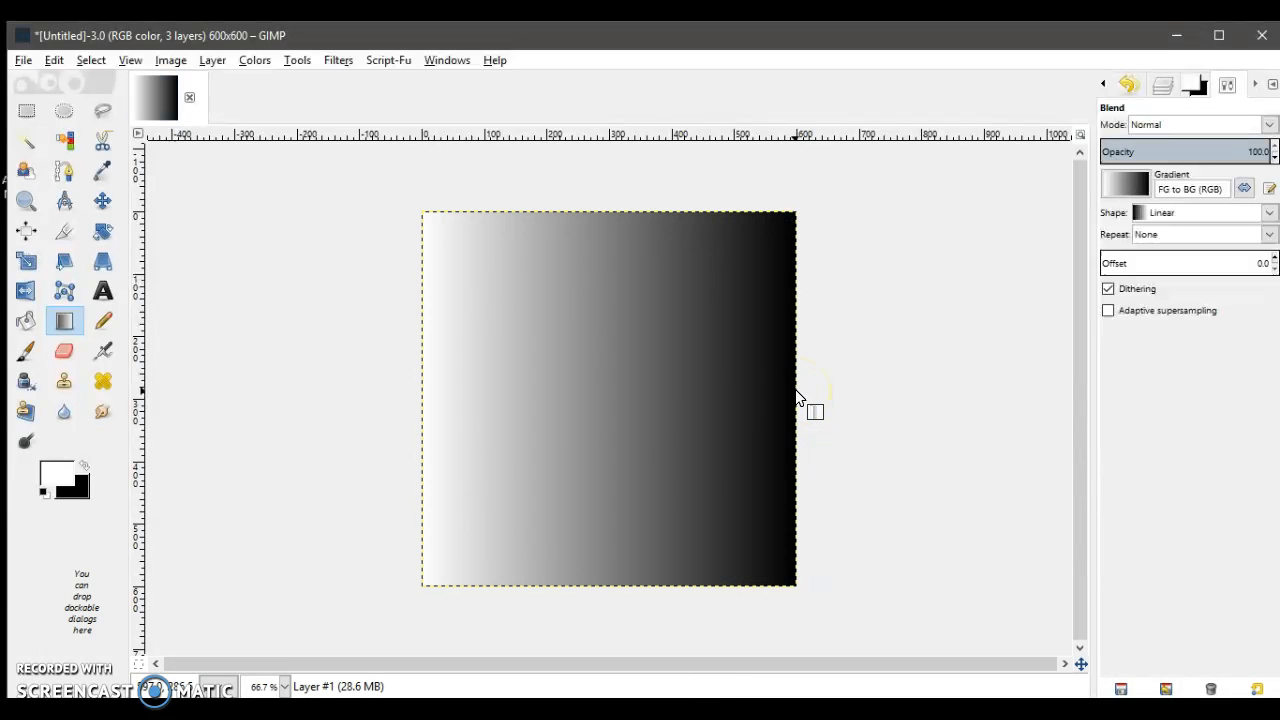
Step: Build up fabric-like folds on the gradient layer by drawing repeated linear gradients in varying directions with the Blend tool in Difference mode
click(1268, 124)
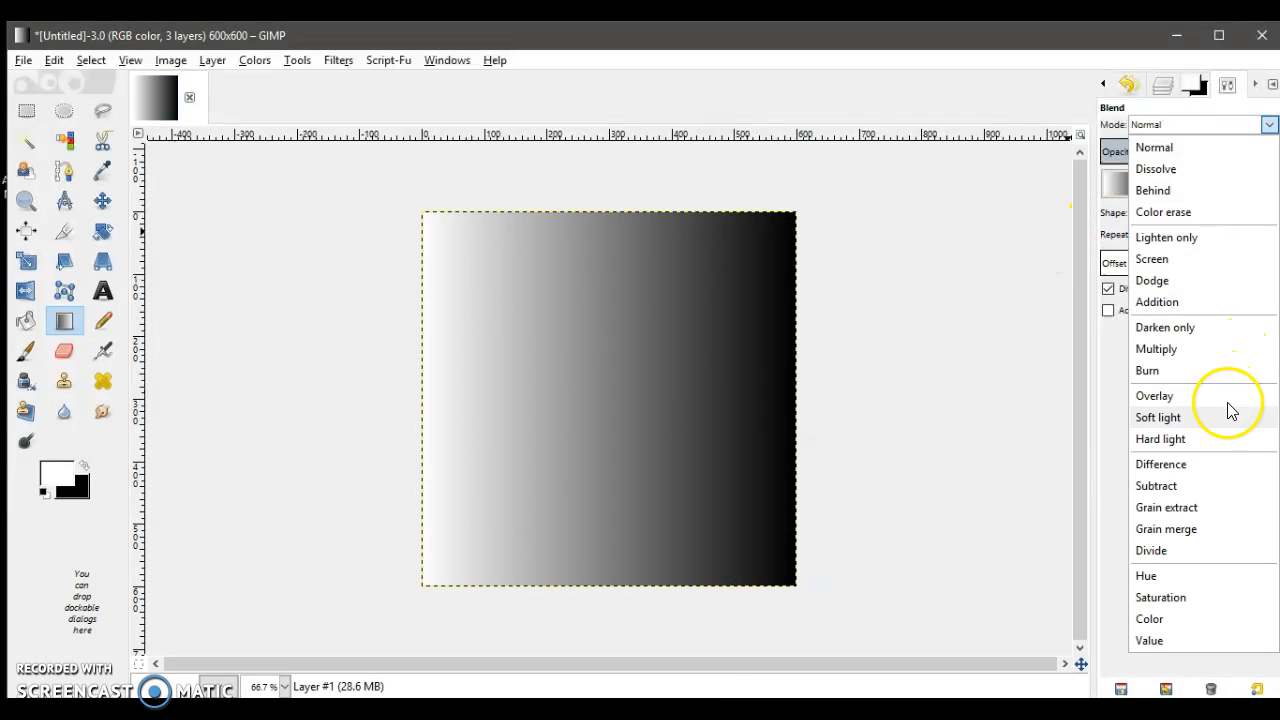
click(1215, 463)
mouse_move(781, 211)
mouse_down()
mouse_move(724, 285)
mouse_move(590, 400)
mouse_up()
drag(455, 285, 822, 375)
mouse_move(639, 257)
mouse_down()
mouse_move(455, 355)
mouse_move(740, 420)
mouse_up()
drag(706, 346, 665, 470)
drag(514, 383, 715, 352)
drag(697, 289, 560, 475)
drag(429, 516, 700, 477)
drag(780, 206, 508, 509)
drag(371, 463, 900, 230)
mouse_move(780, 175)
mouse_down()
mouse_move(379, 475)
mouse_move(1207, 275)
mouse_up()
mouse_move(799, 345)
mouse_down()
mouse_move(752, 371)
mouse_move(674, 383)
mouse_up()
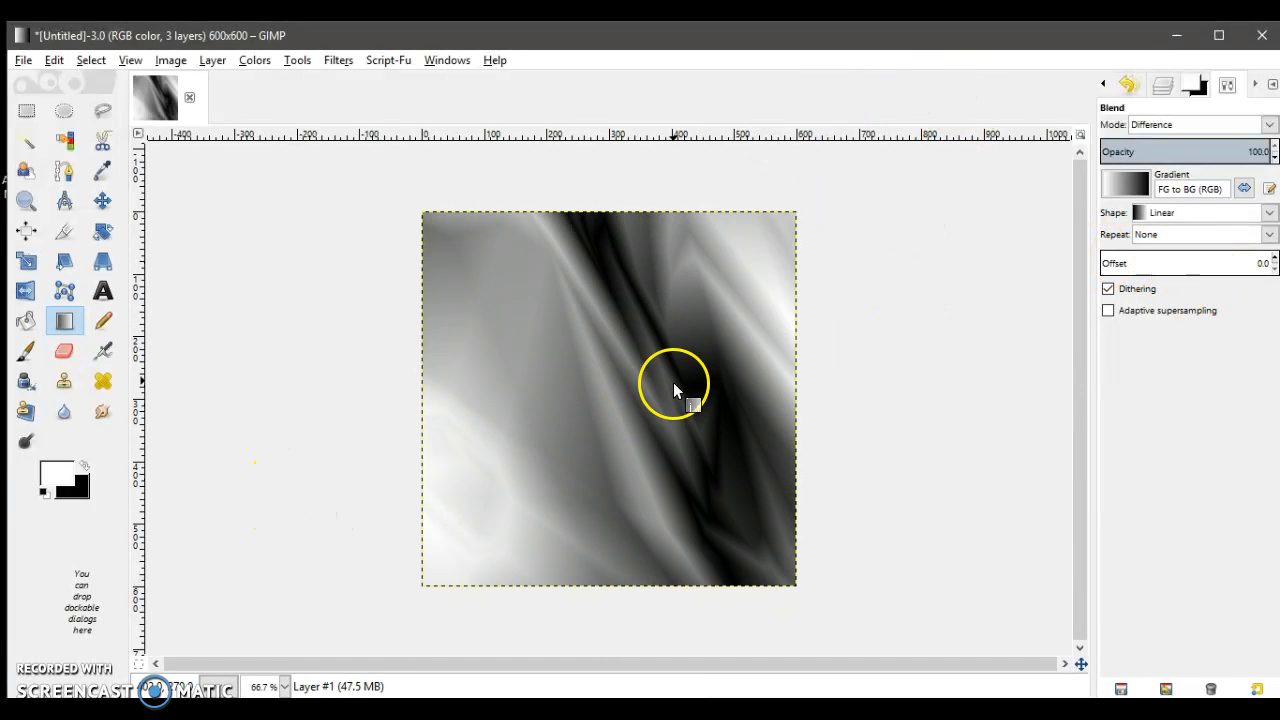
Step: Set the fold layer's blend mode to Overlay
click(1163, 84)
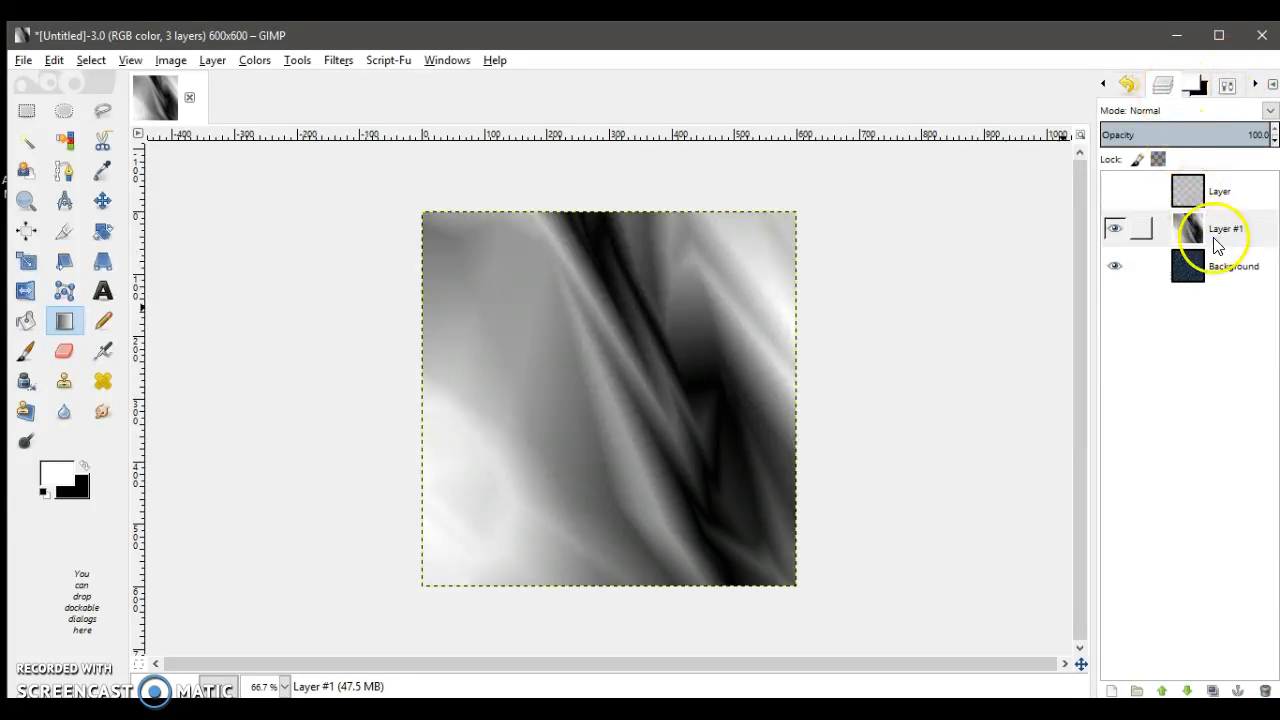
click(1269, 110)
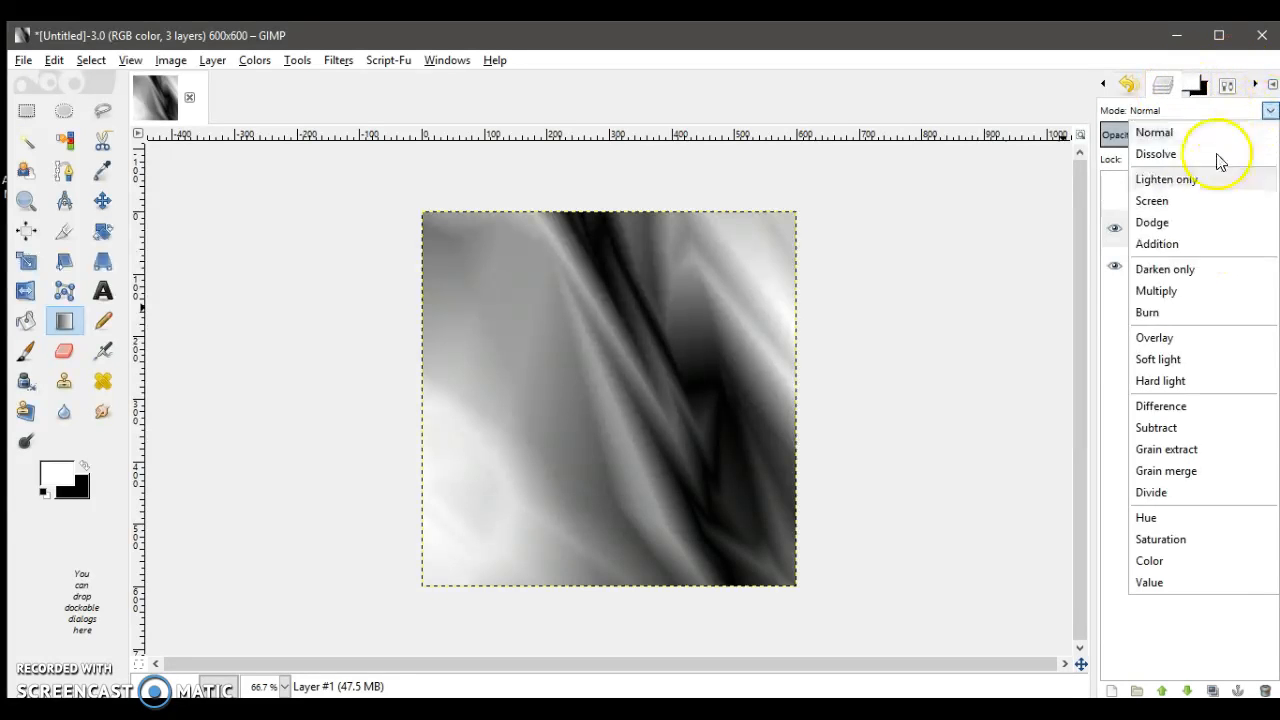
click(1160, 338)
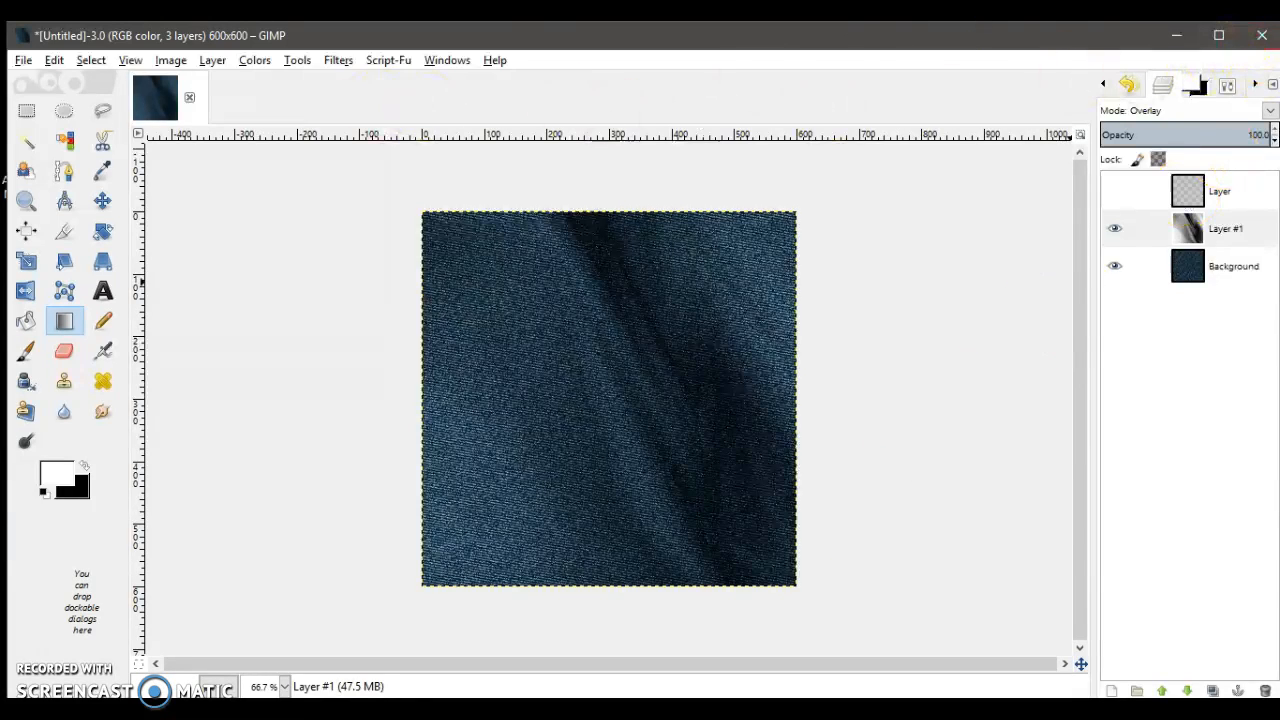
Step: Open the MCGskin image from the desktop in GIMP
click(1172, 36)
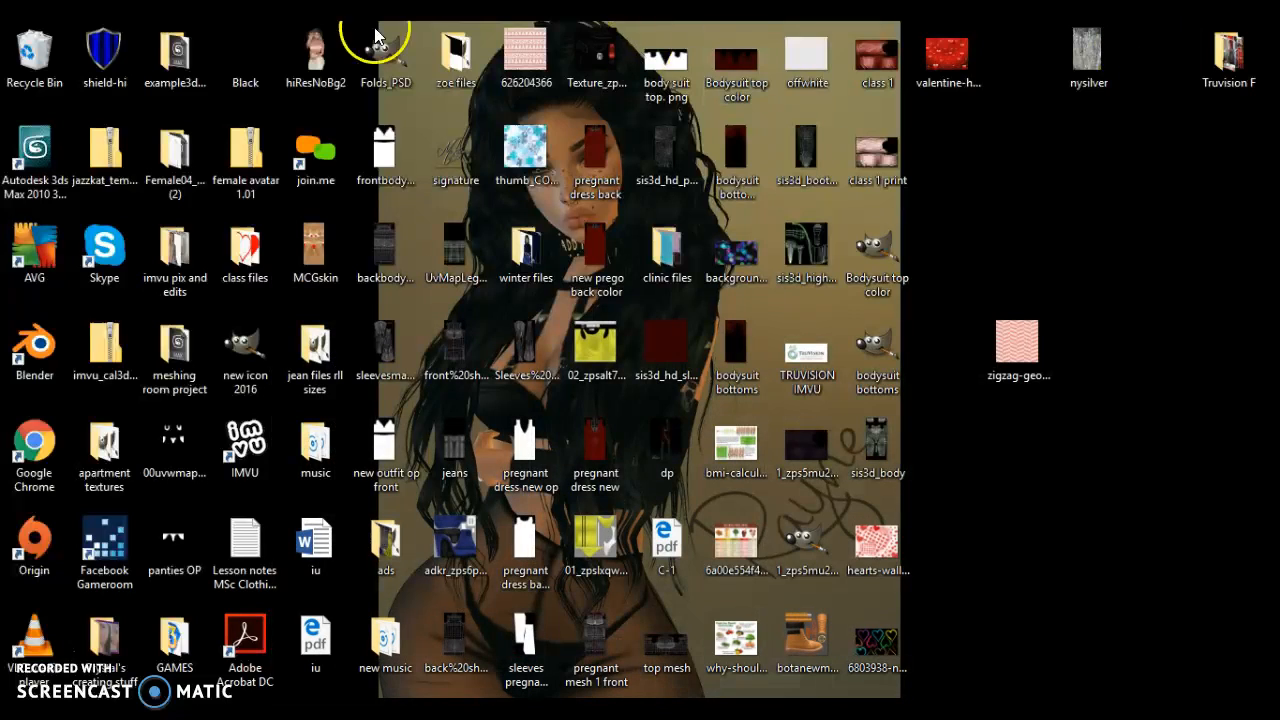
right_click(307, 262)
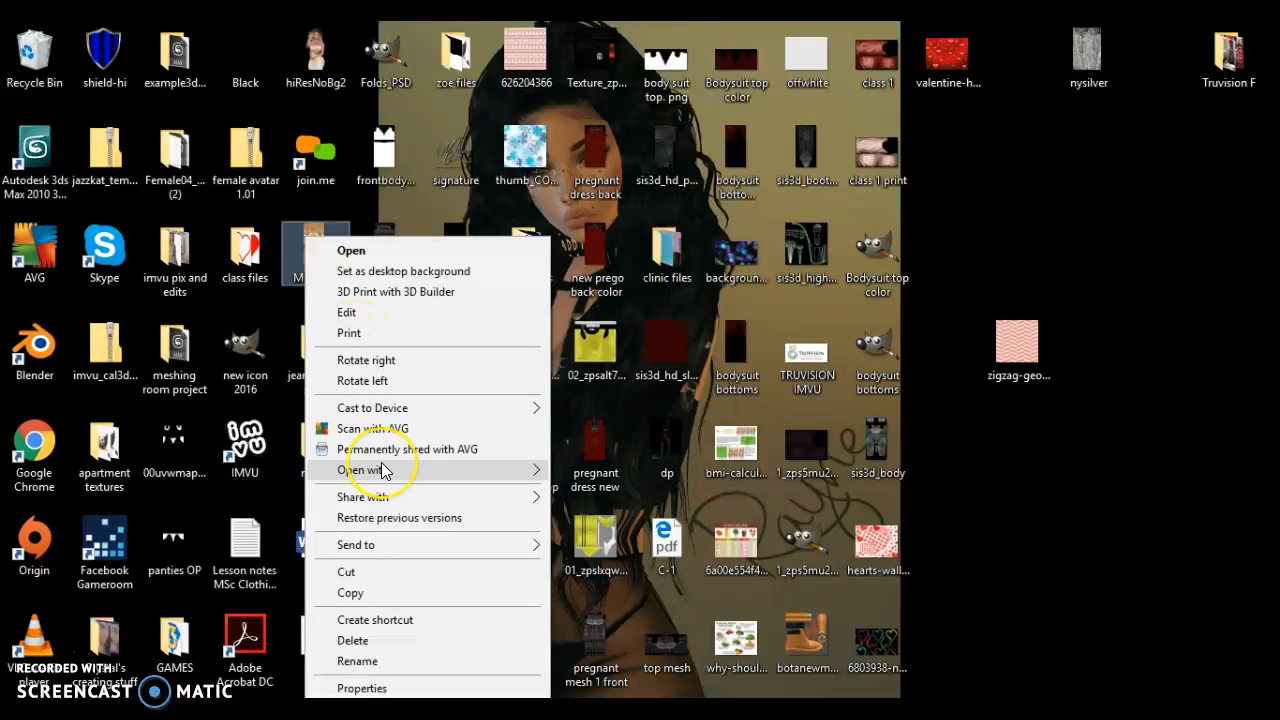
mouse_move(383, 470)
click(565, 470)
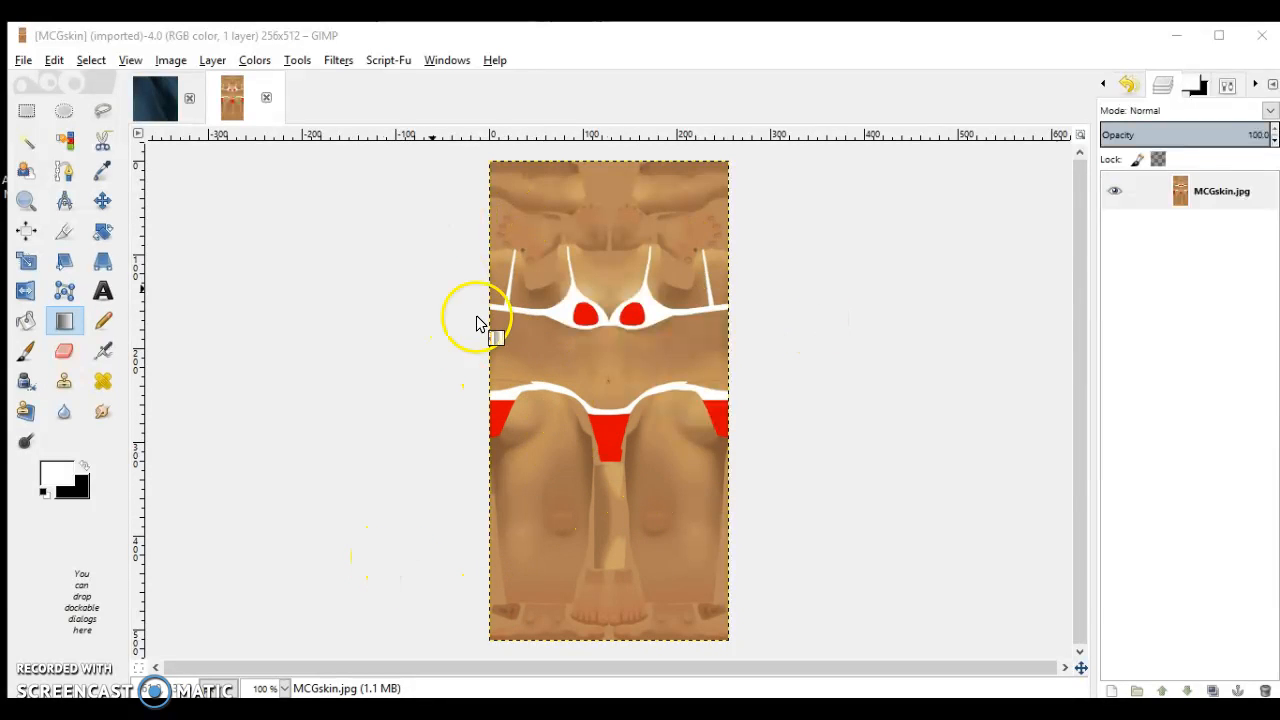
Step: Open the sis3d_body mesh image from the desktop in GIMP and switch back to the MCGskin image
click(1175, 35)
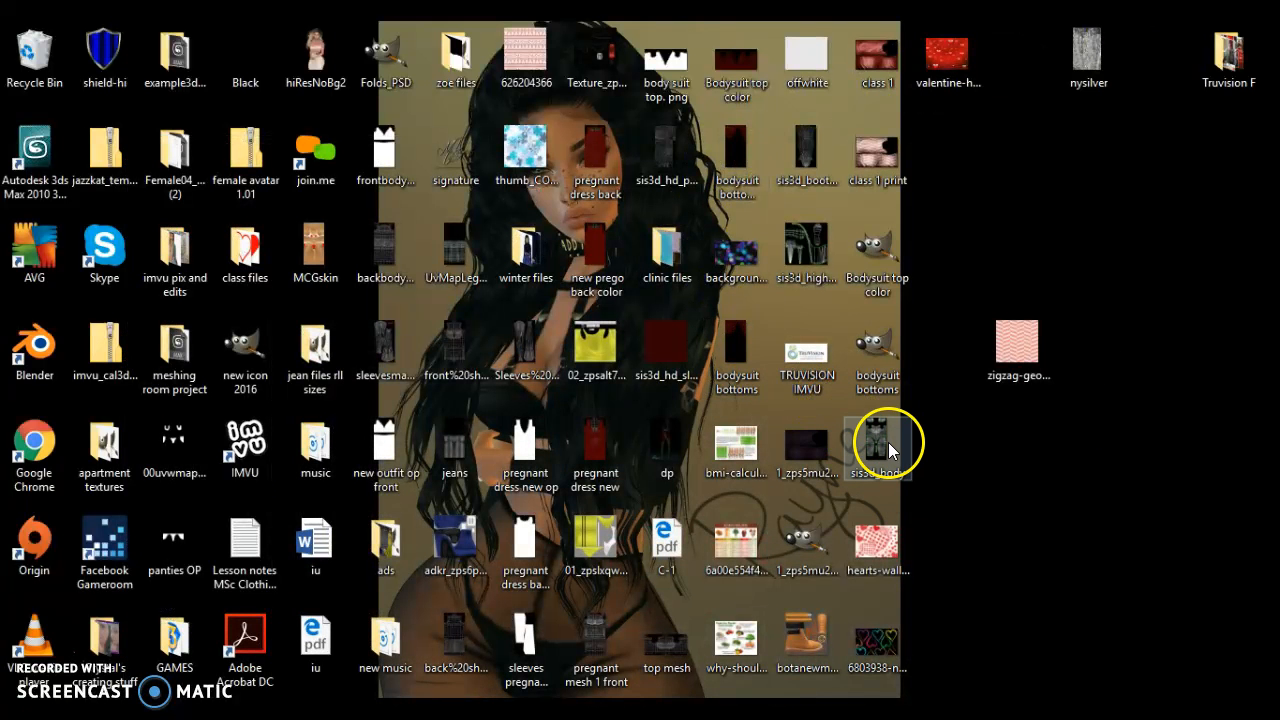
right_click(888, 442)
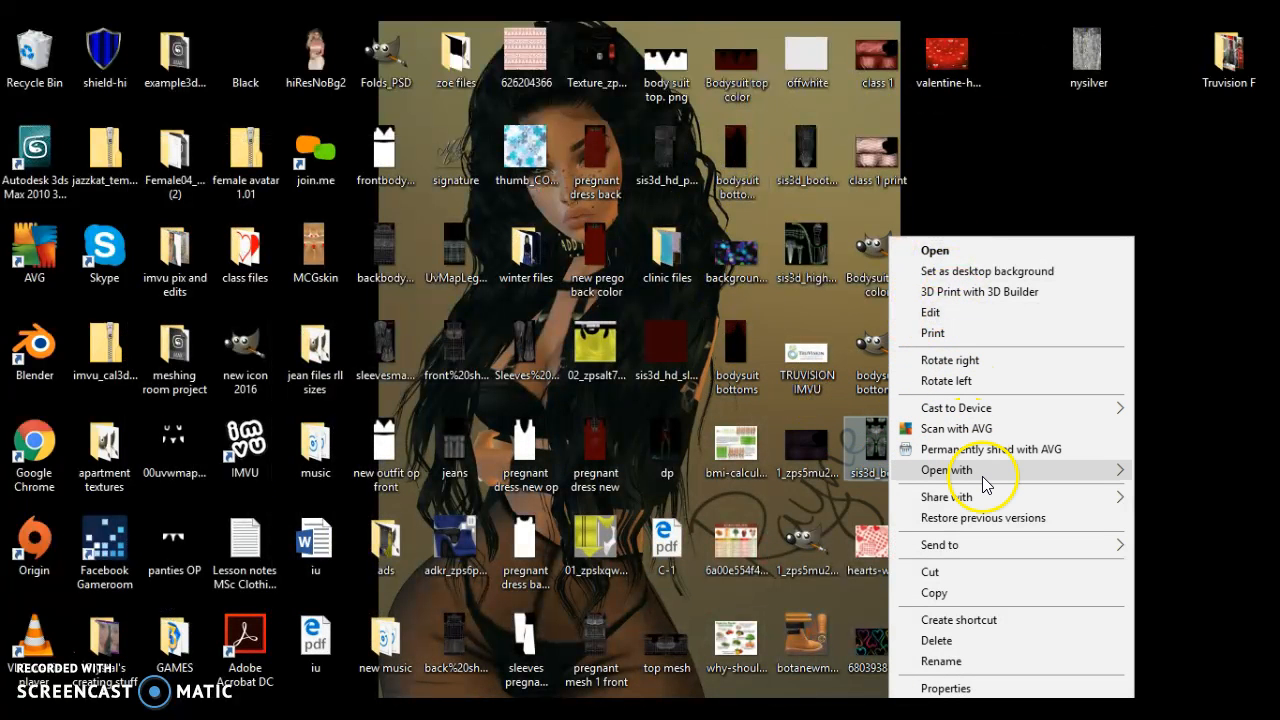
mouse_move(975, 470)
click(834, 470)
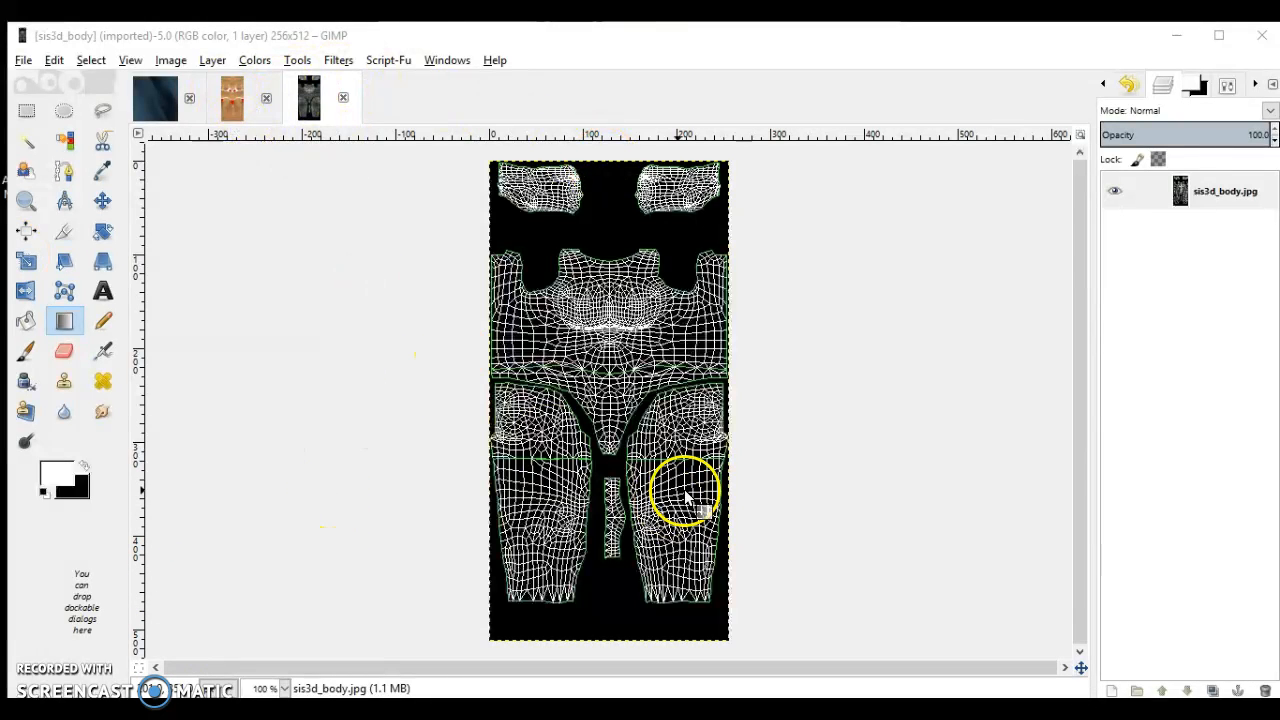
click(236, 112)
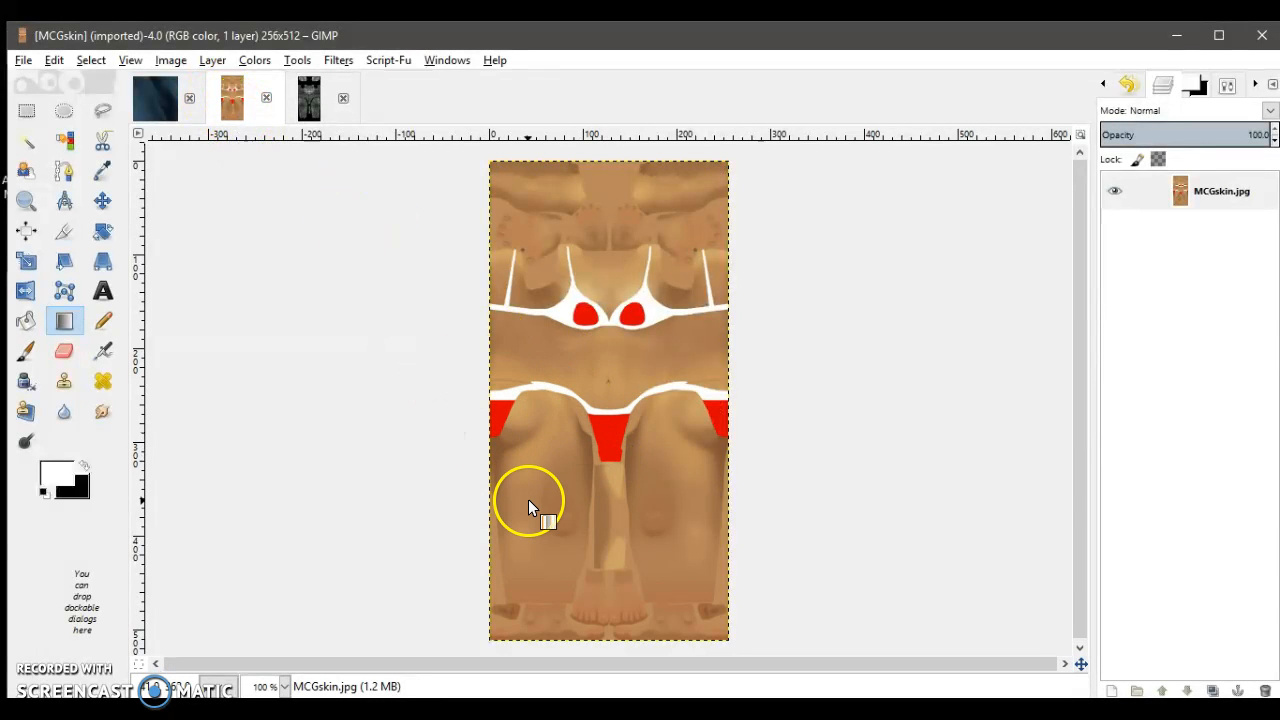
Step: Add the sis3d_body mesh as a new layer over the MCGskin image and set its opacity to 42
click(306, 104)
drag(278, 120, 737, 471)
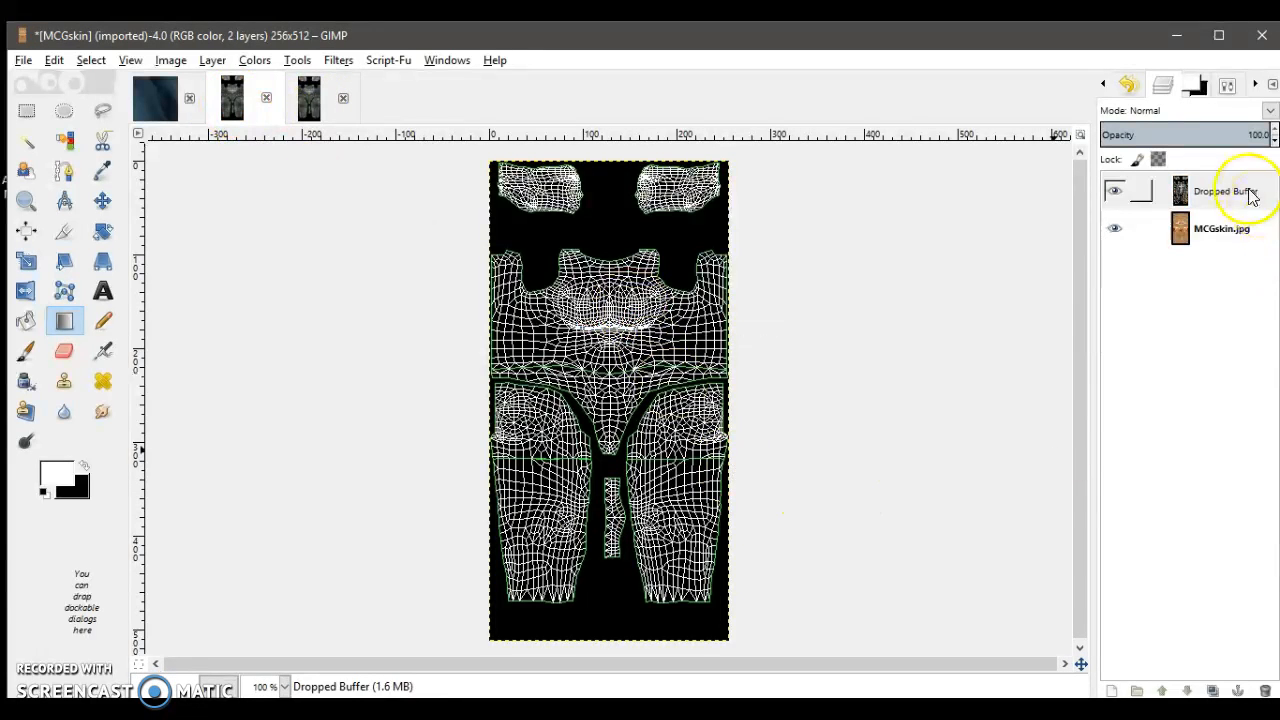
click(1274, 142)
drag(1274, 143, 1274, 143)
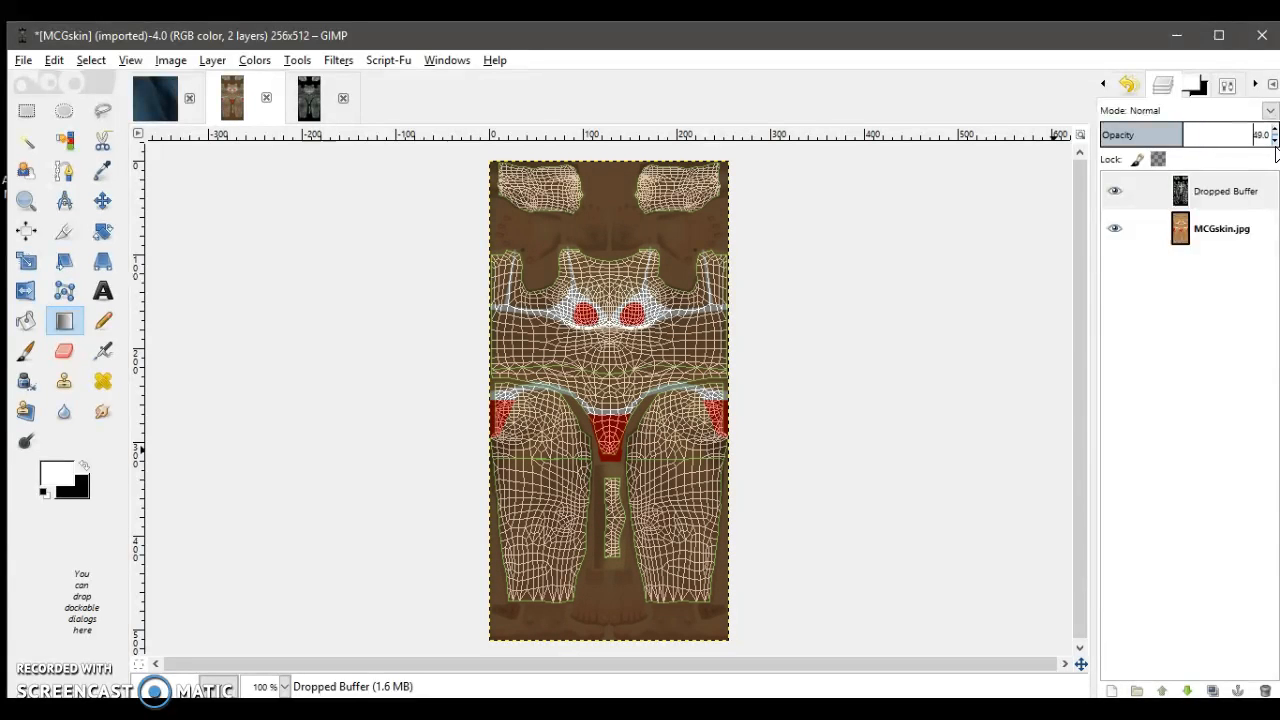
click(740, 321)
click(1275, 145)
click(1275, 145)
click(1275, 145)
click(1275, 145)
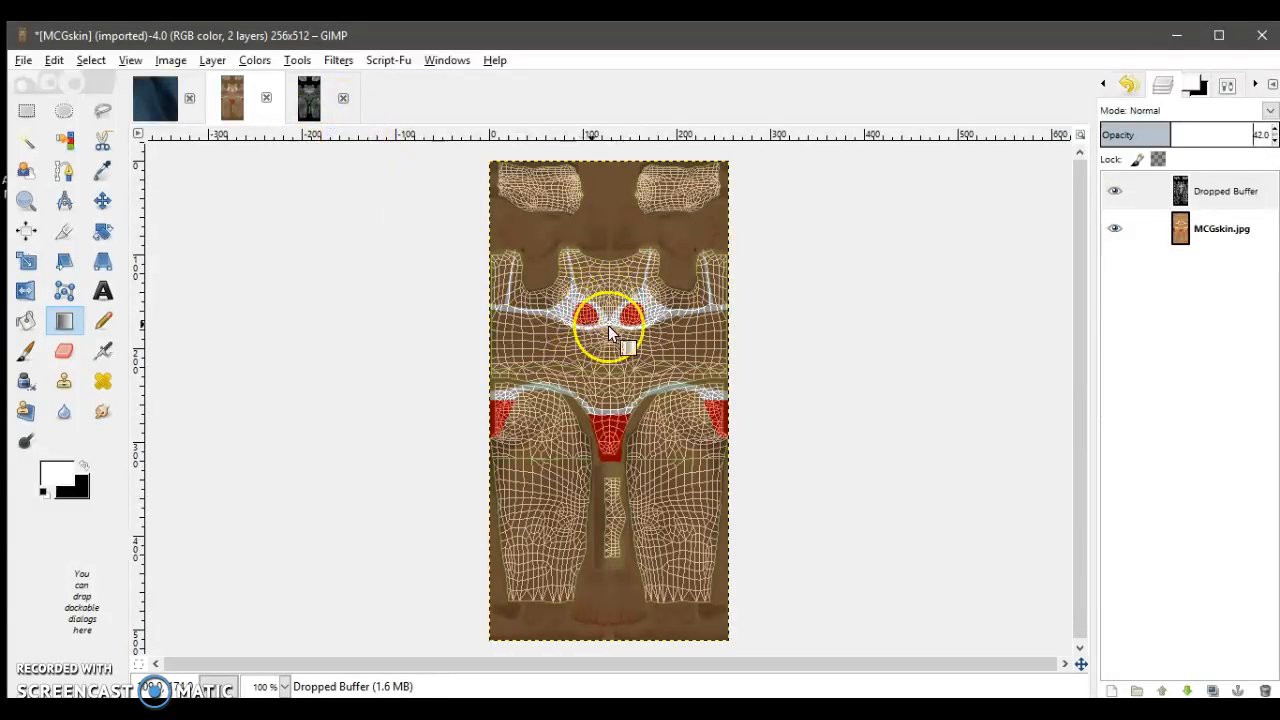
Step: Compare the mesh overlay with the skin by toggling both layers' visibility and viewing the separate sis3d_body image
click(1114, 191)
click(1114, 191)
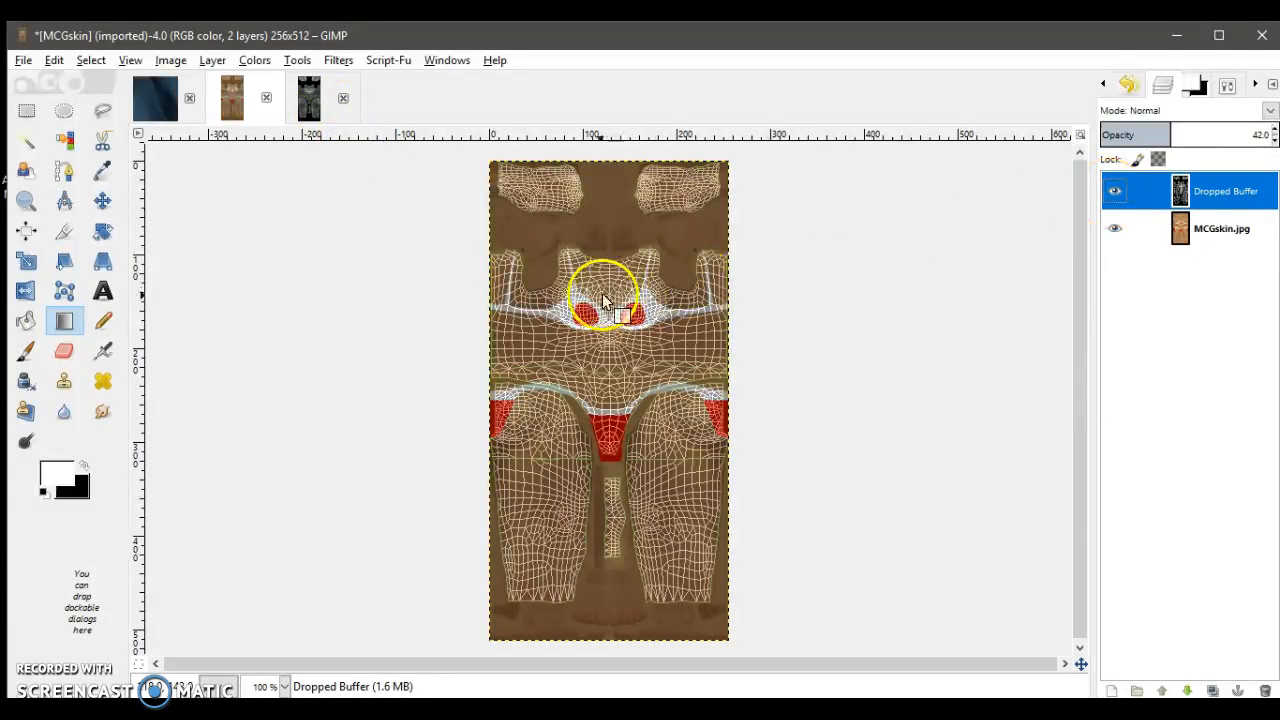
click(1114, 229)
click(1114, 229)
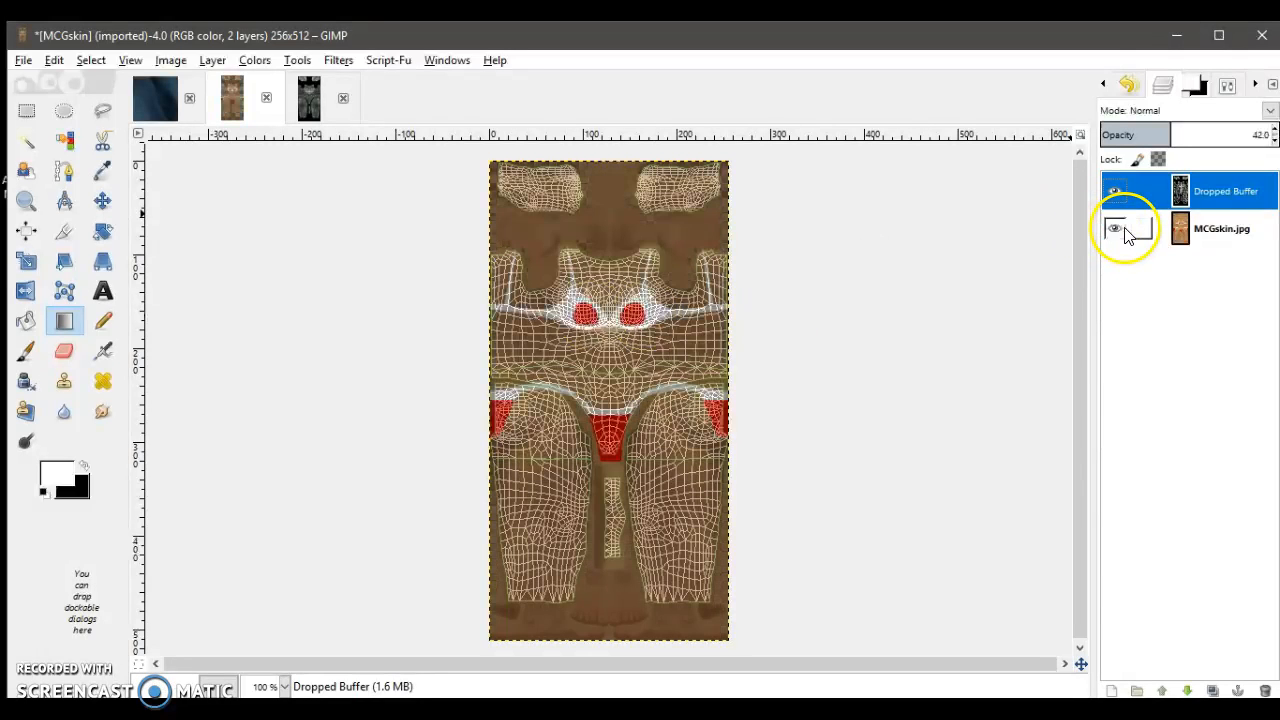
click(309, 98)
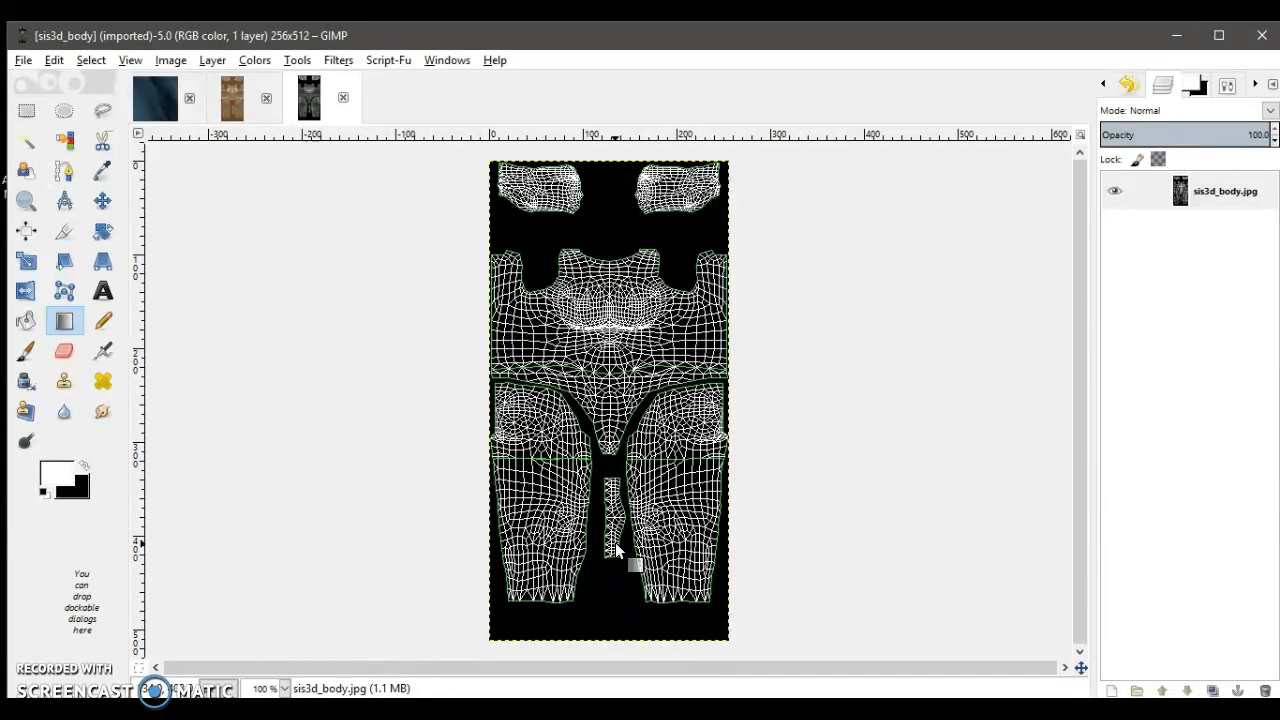
click(549, 632)
click(232, 95)
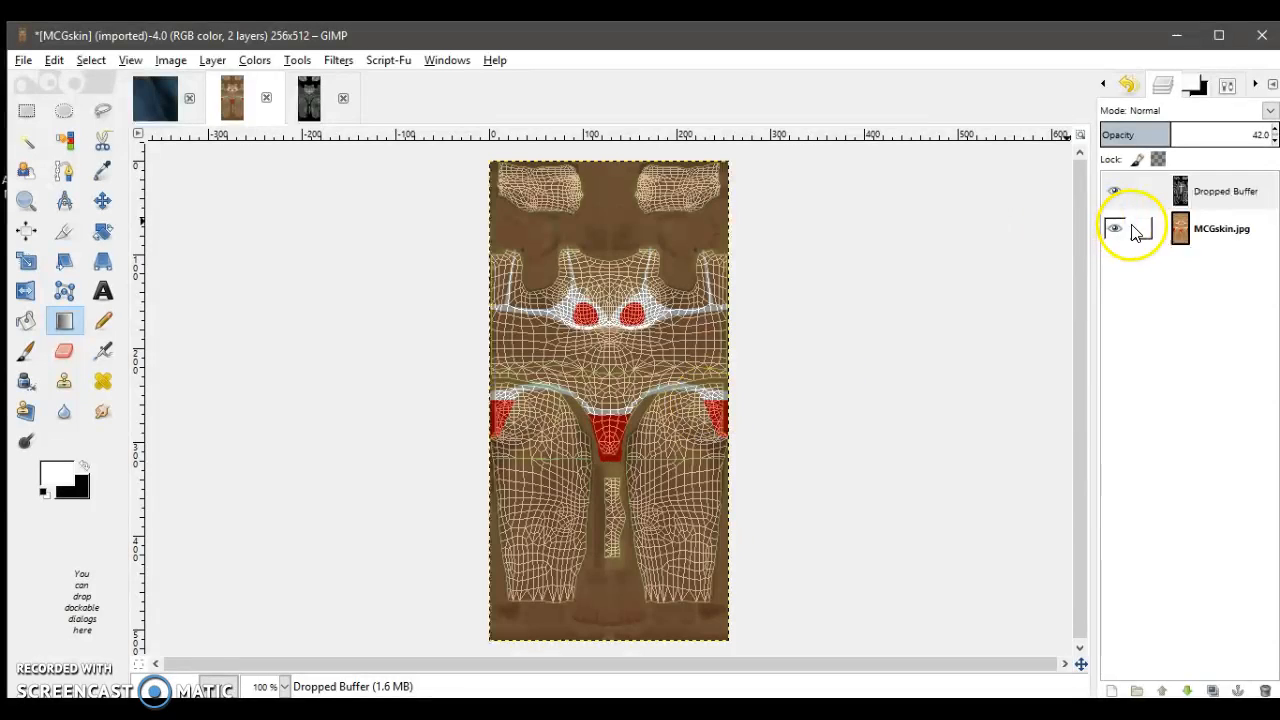
click(1114, 191)
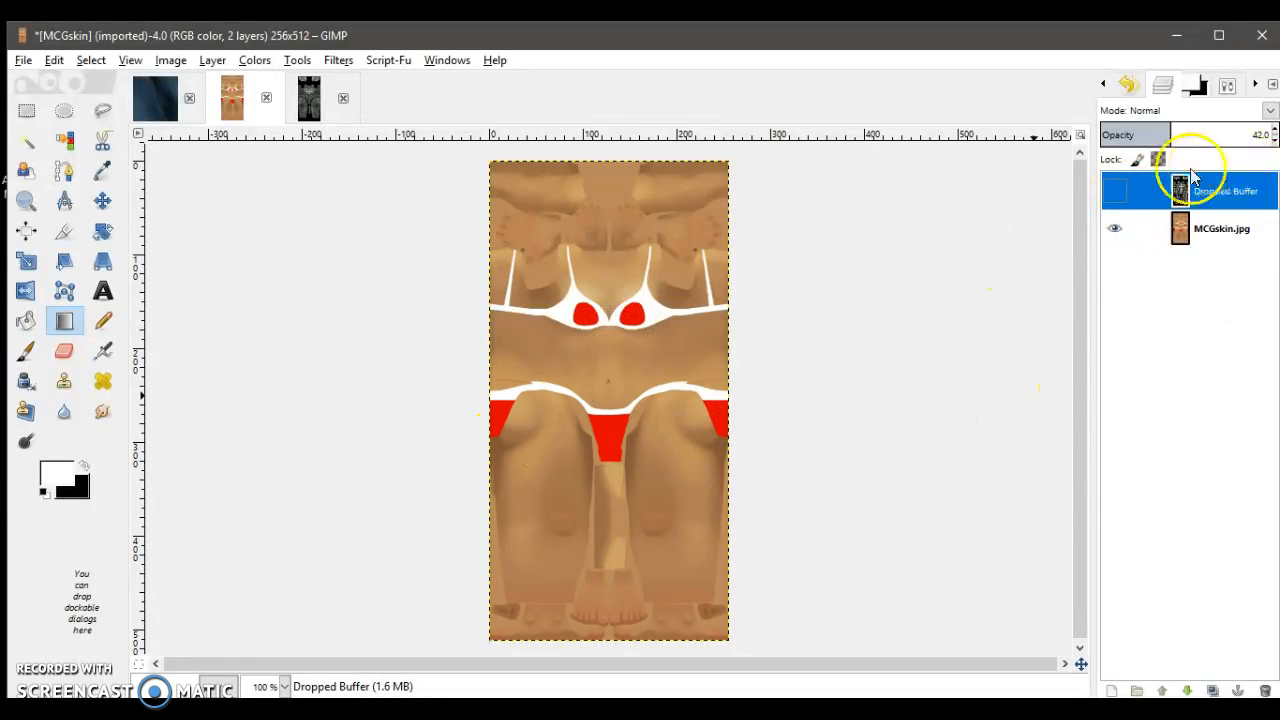
click(1114, 191)
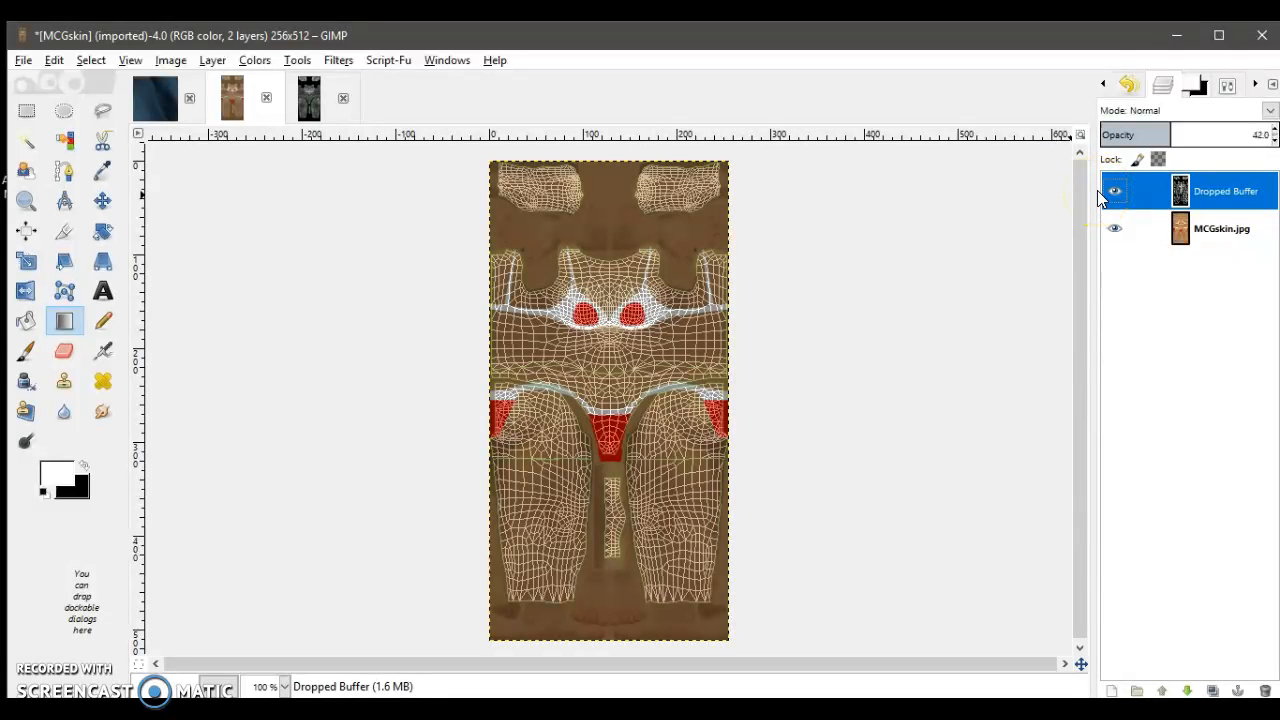
click(821, 240)
click(310, 127)
Step: Add a new transparent layer to MCGskin and choose the 2. Hardness 100 brush for the Paintbrush tool
click(1112, 690)
click(1126, 672)
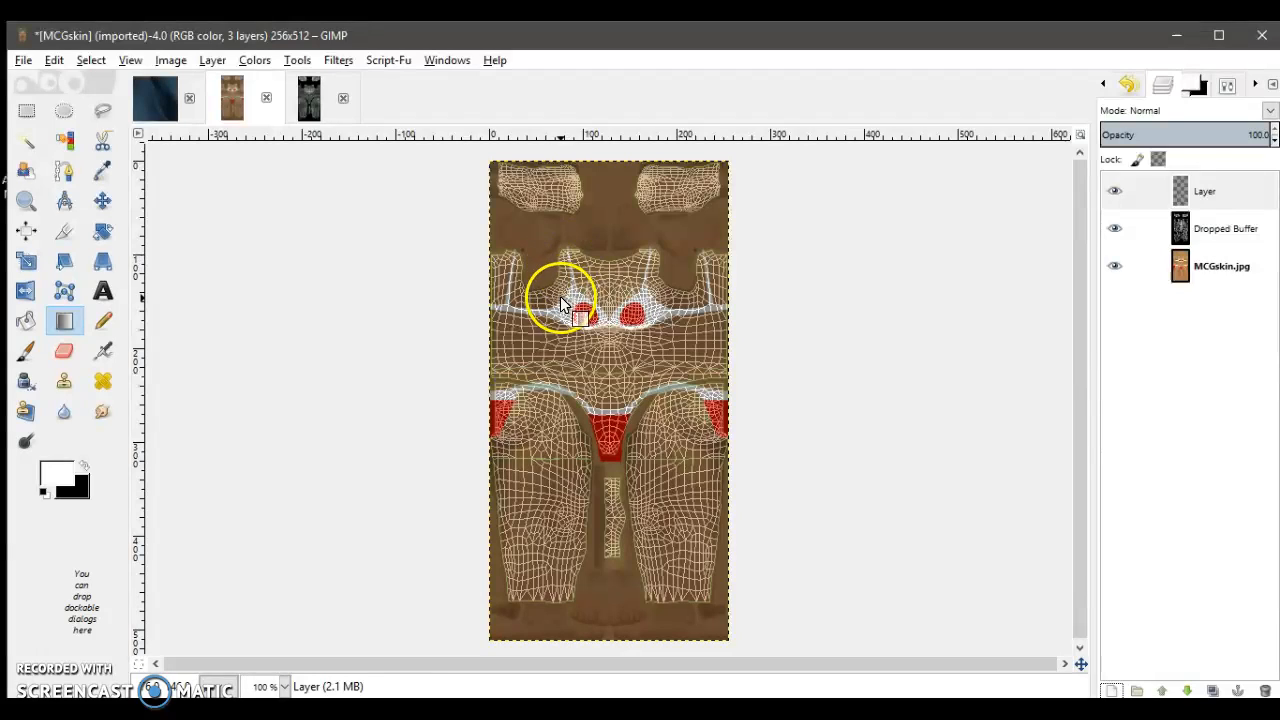
click(26, 350)
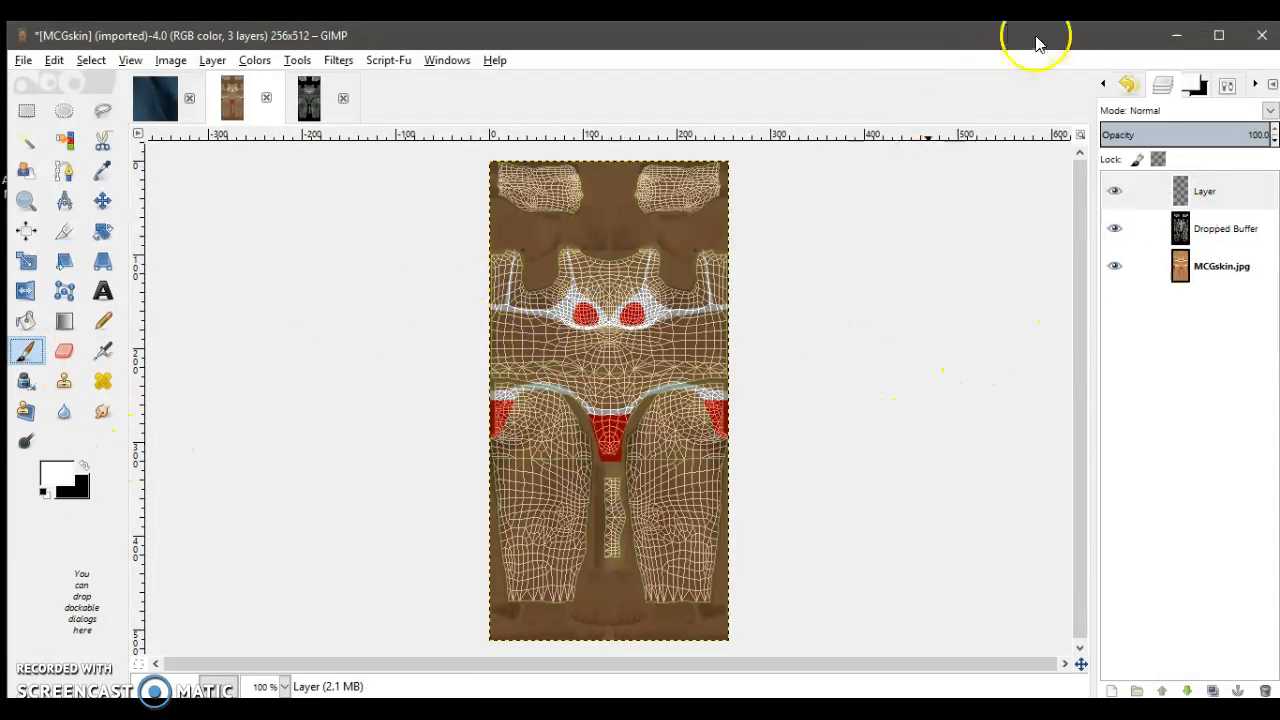
click(1104, 88)
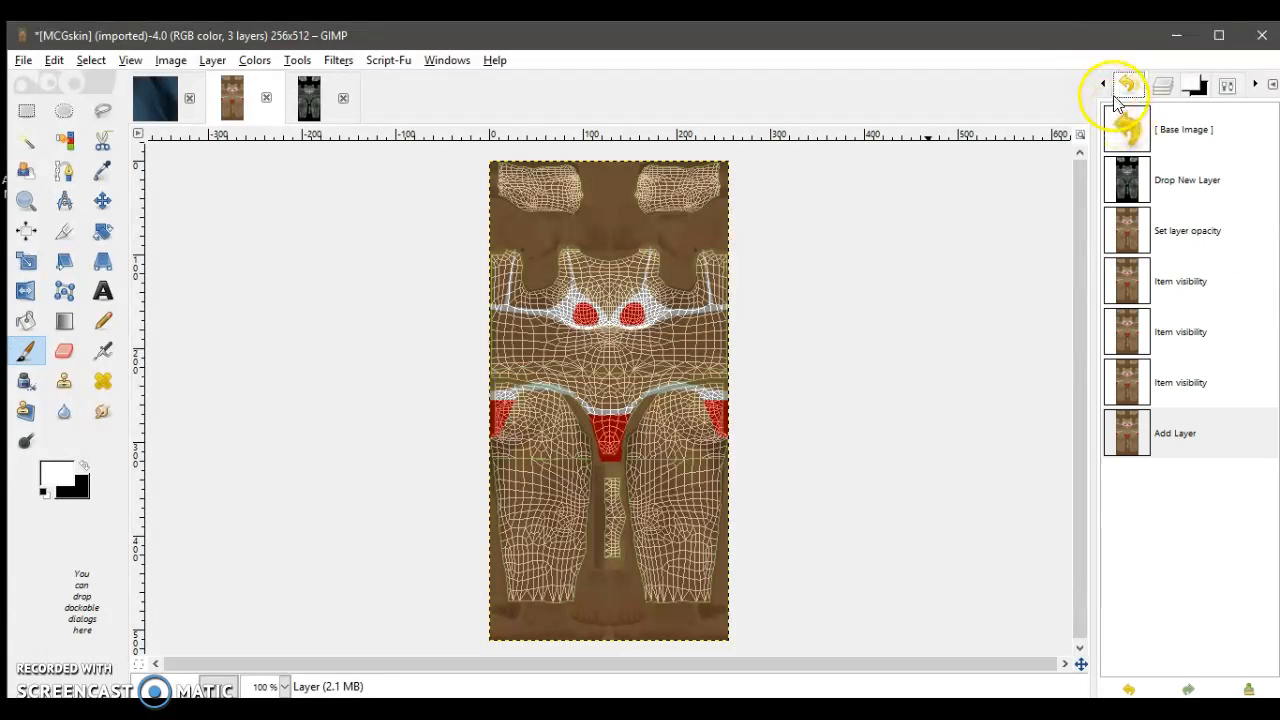
click(1105, 88)
click(1105, 88)
click(1105, 88)
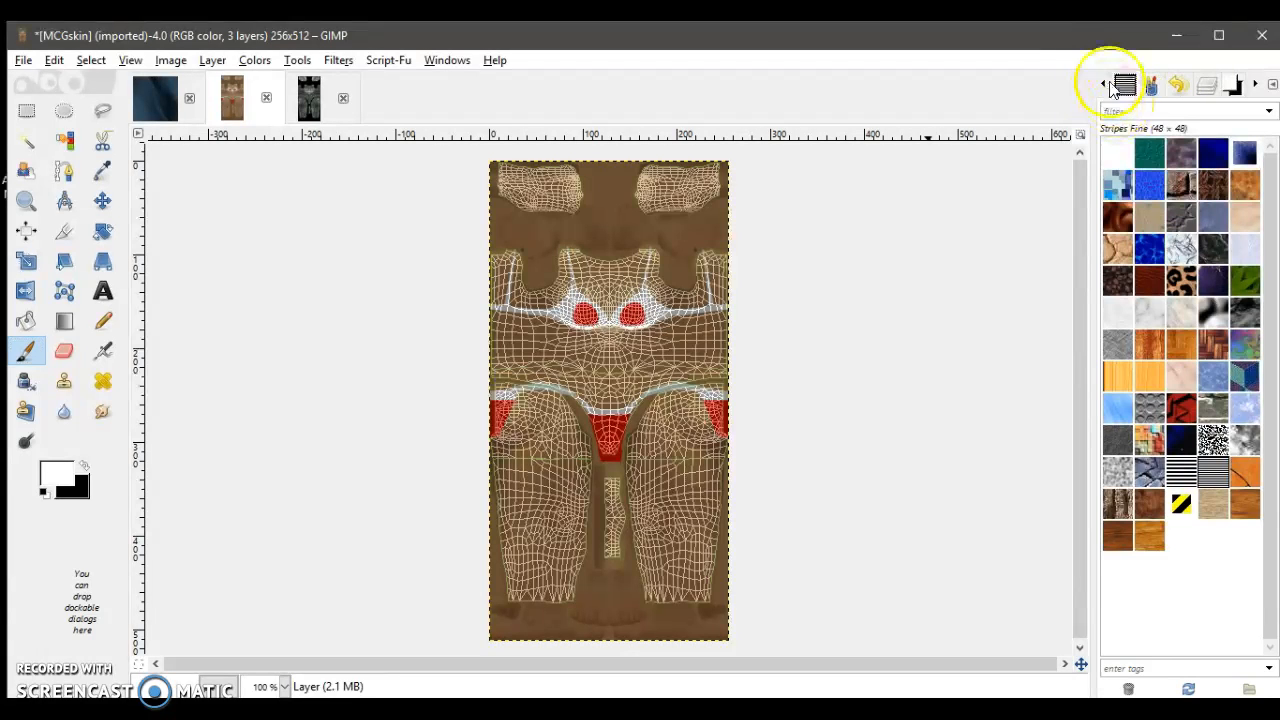
click(1105, 88)
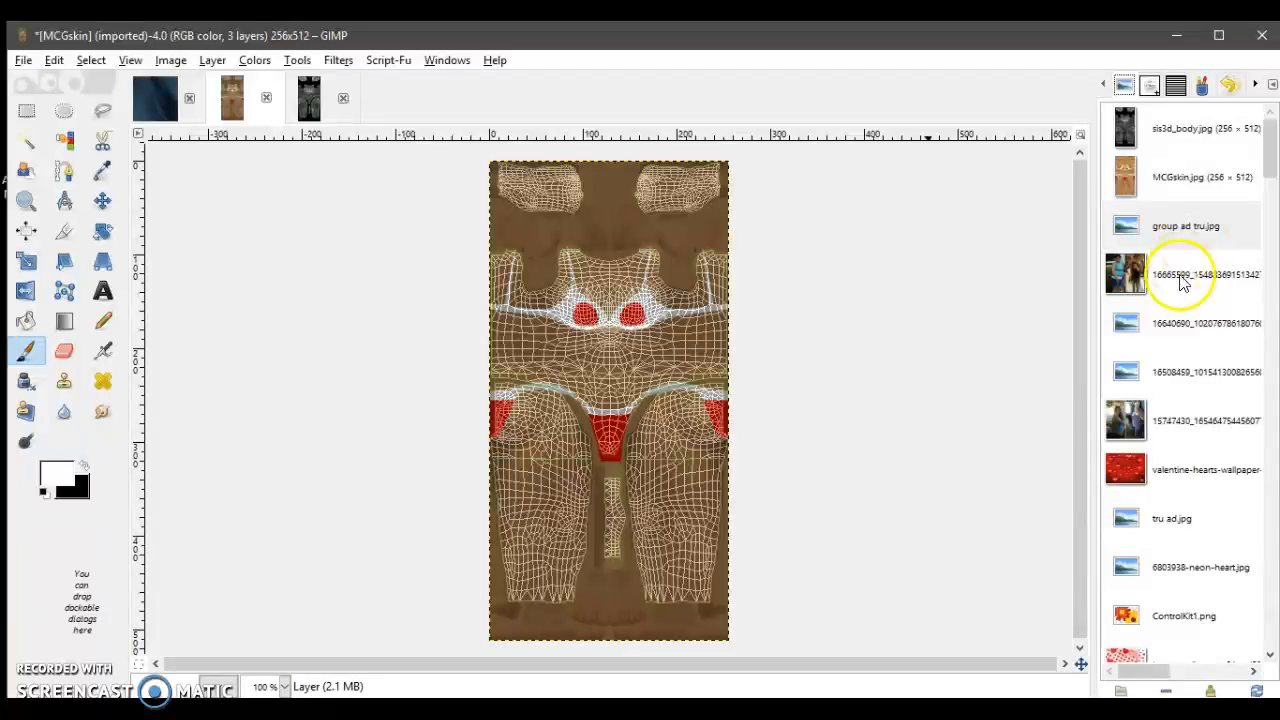
click(1148, 84)
scroll(1180, 300, up, 5)
scroll(1183, 305, up, 6)
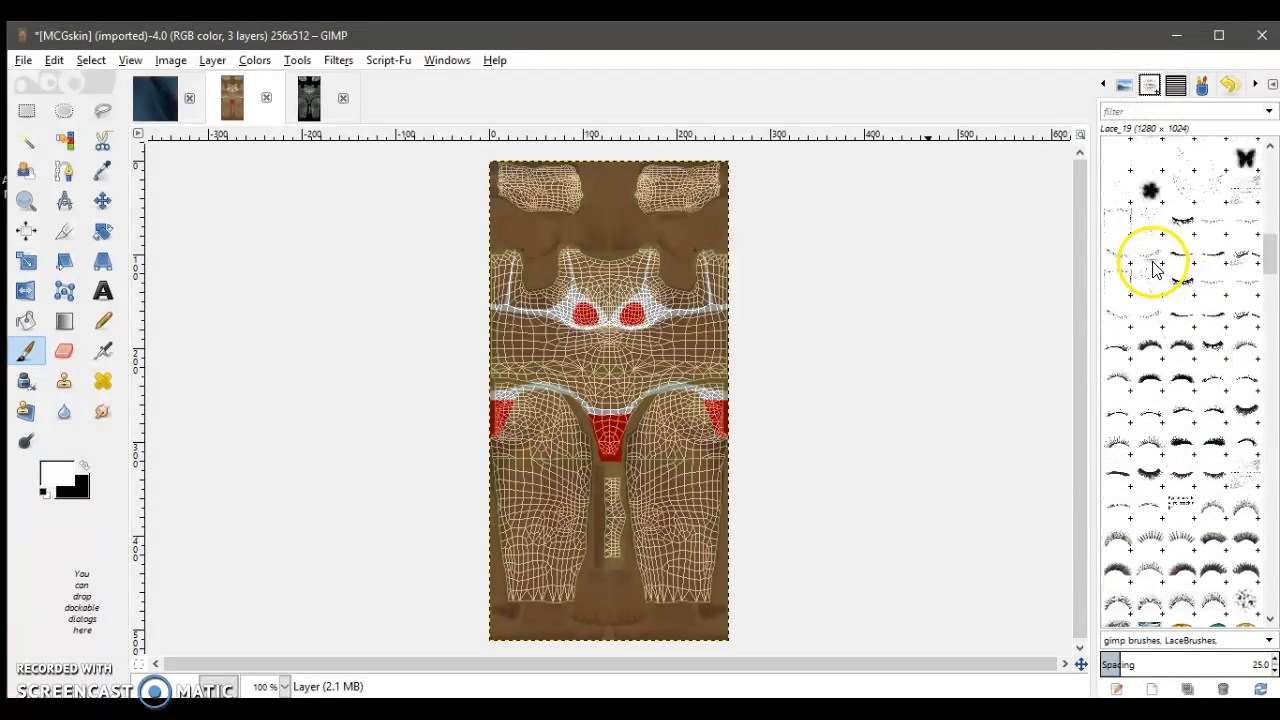
scroll(1146, 265, up, 8)
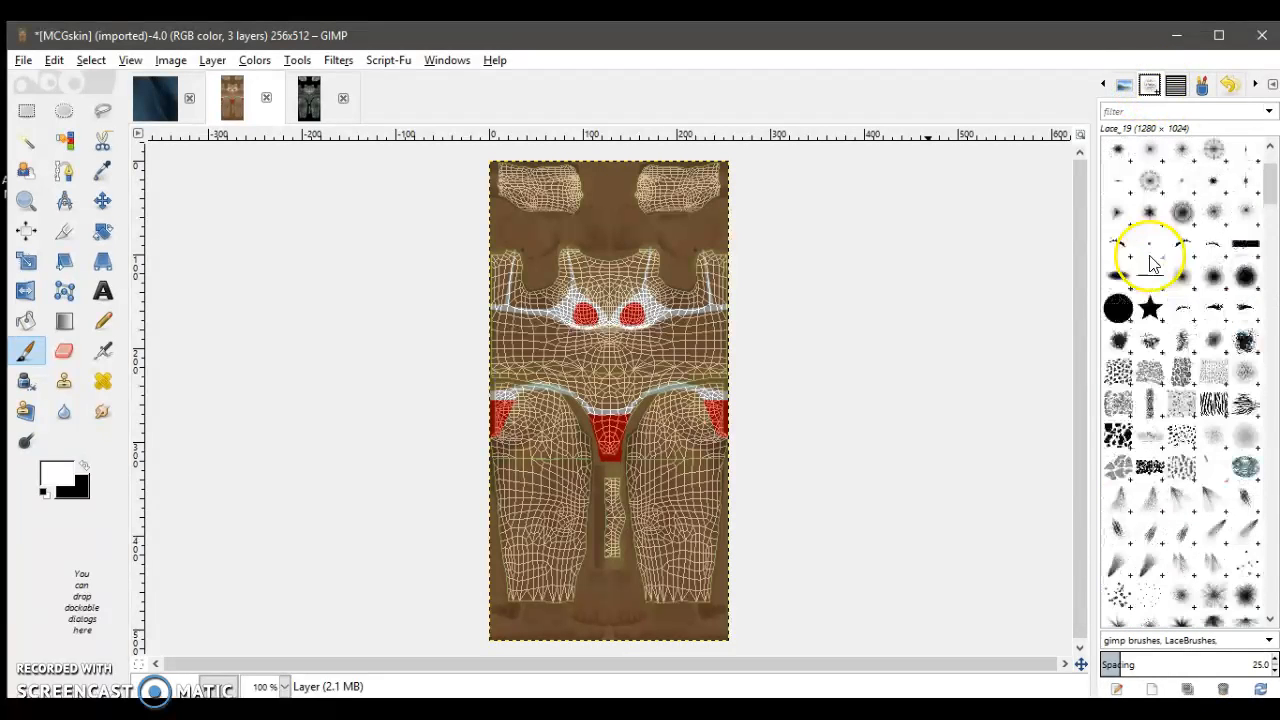
click(1118, 369)
Step: Paint white V-shaped strokes over both armhole areas and the crotch area on the new layer
mouse_move(557, 263)
mouse_down()
mouse_move(534, 292)
mouse_move(523, 271)
mouse_move(531, 289)
mouse_move(551, 271)
mouse_move(534, 291)
mouse_move(530, 272)
mouse_up()
mouse_move(660, 263)
mouse_down()
mouse_move(687, 292)
mouse_move(703, 269)
mouse_move(680, 283)
mouse_move(668, 262)
mouse_move(695, 275)
mouse_up()
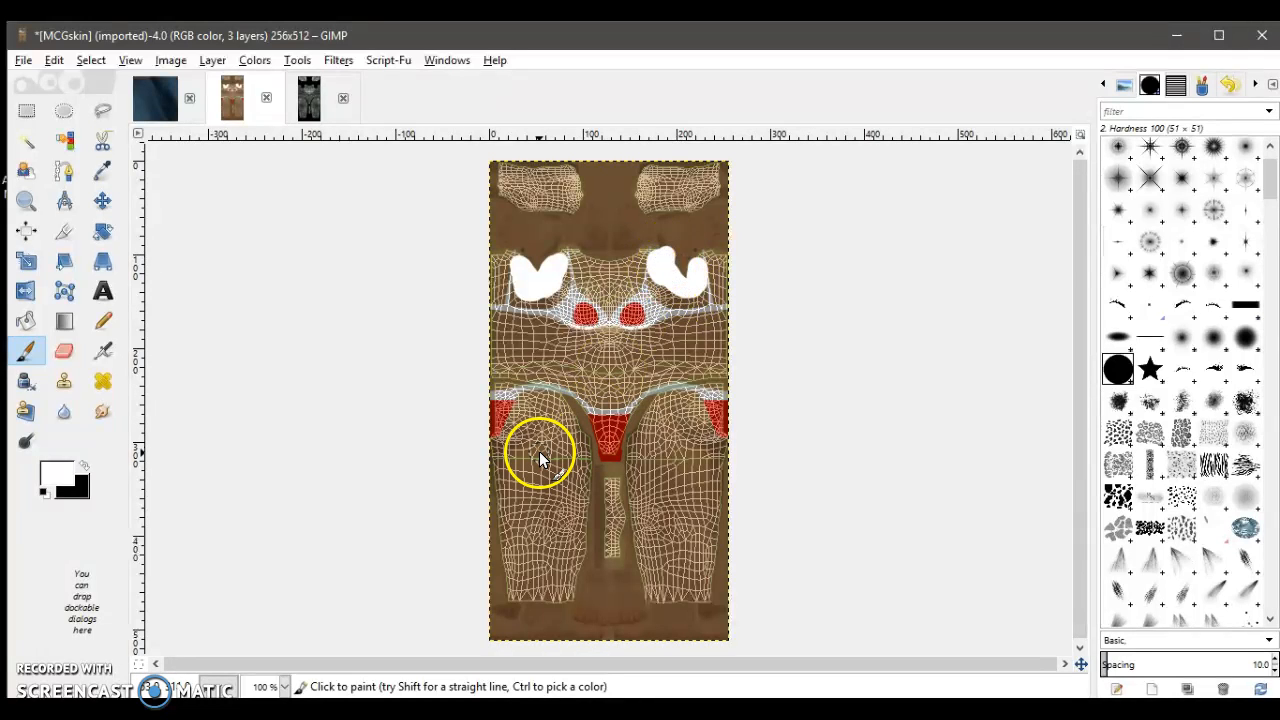
mouse_move(578, 406)
mouse_down()
mouse_move(602, 453)
mouse_move(639, 405)
mouse_move(628, 447)
mouse_move(640, 412)
mouse_up()
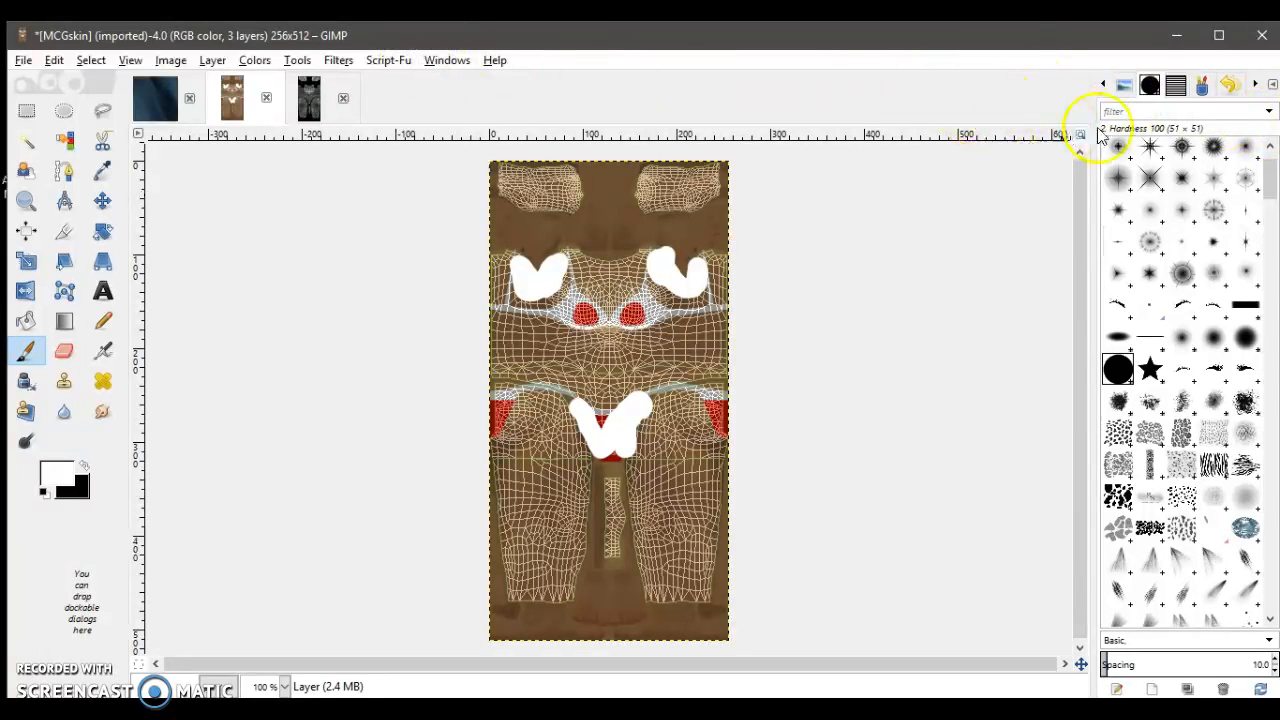
Step: Delete the layer holding the white brush strokes
click(1256, 86)
click(1256, 86)
click(1256, 86)
click(1256, 86)
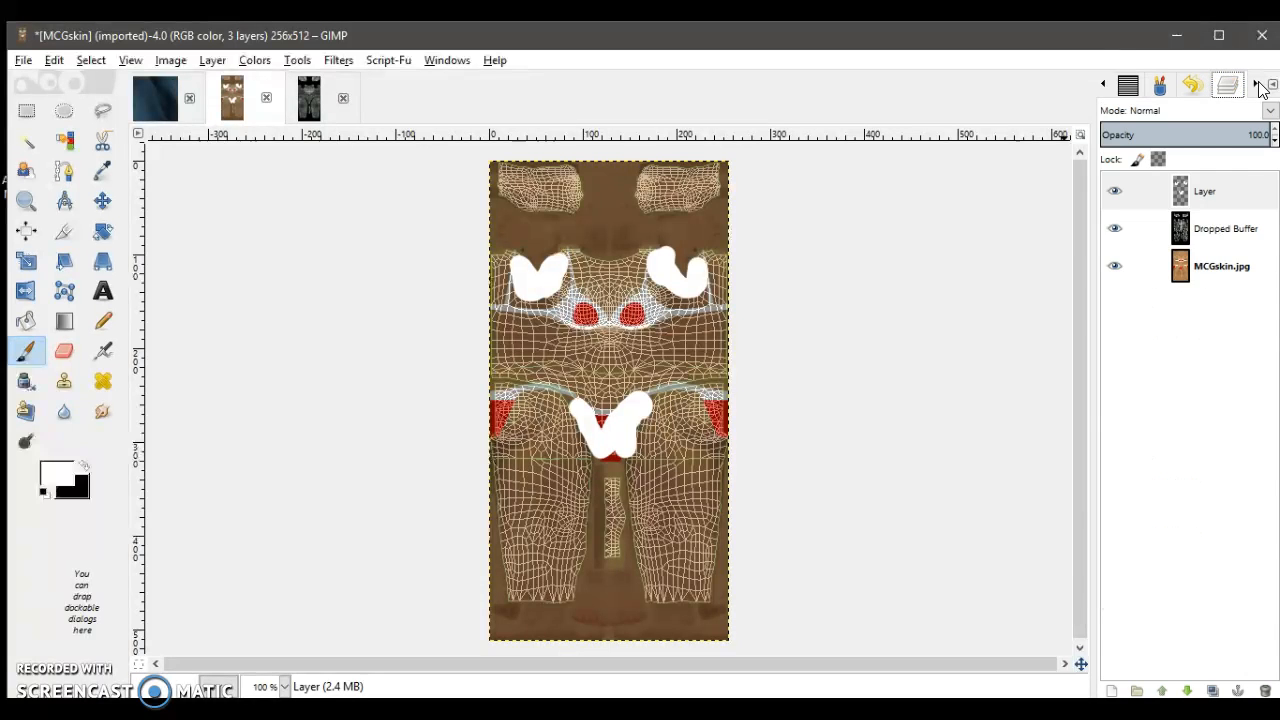
right_click(1175, 197)
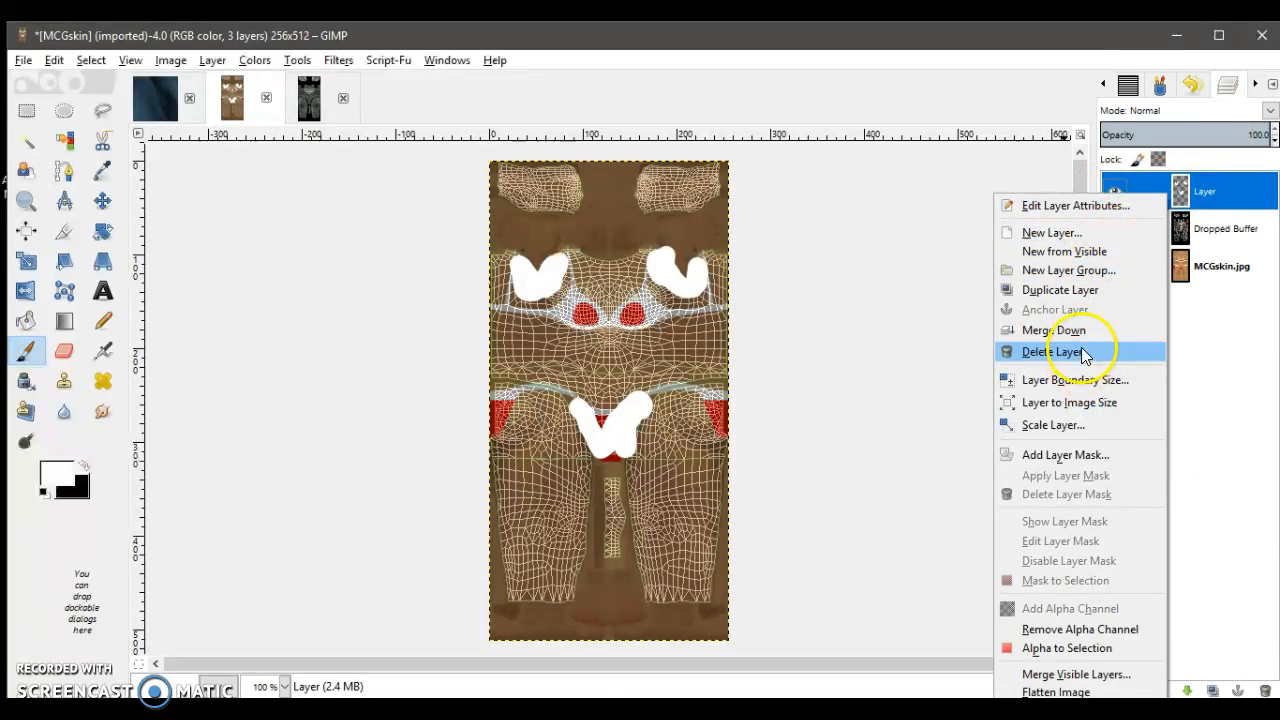
click(1052, 351)
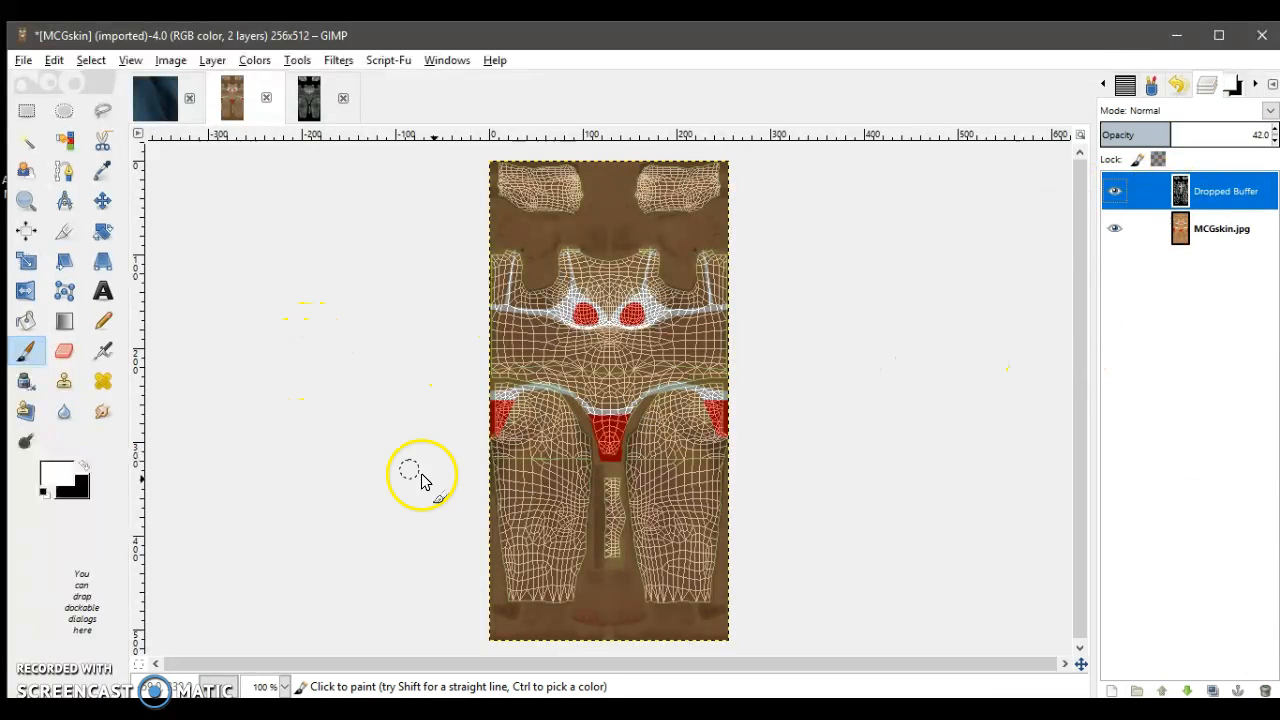
Step: Hide the mesh overlay layer and add a new transparent layer above it
click(1115, 191)
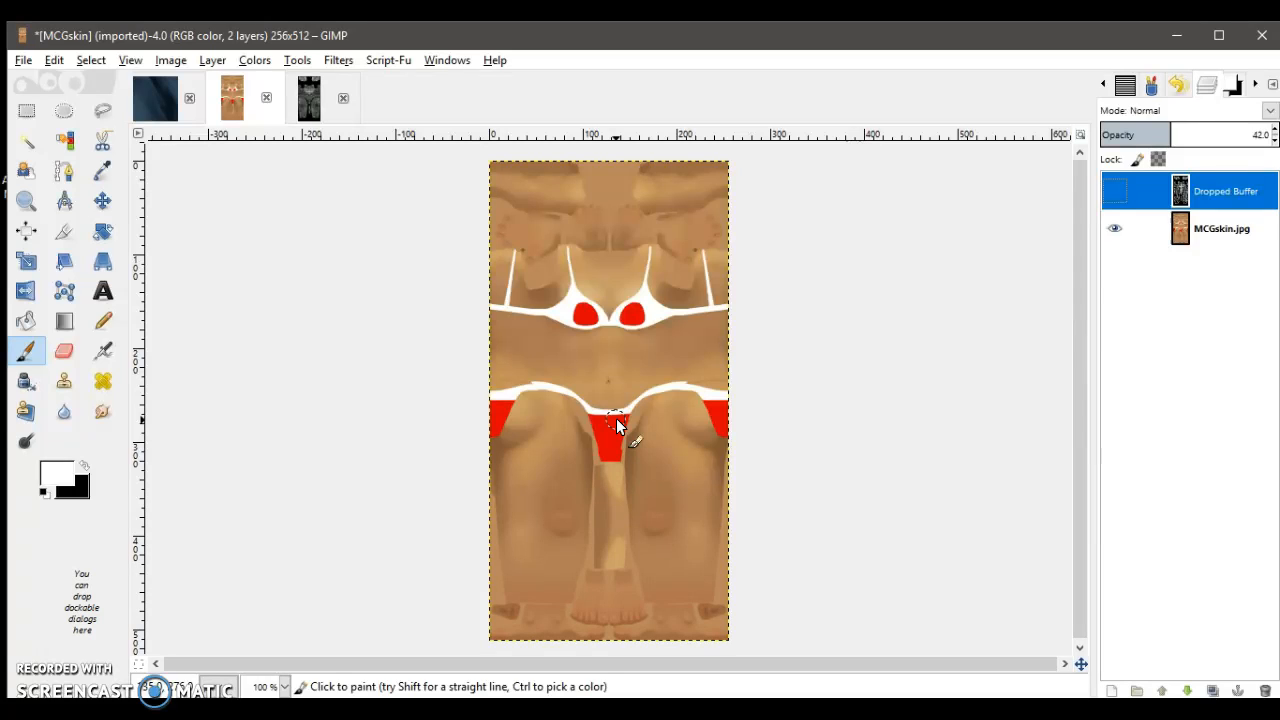
click(634, 448)
click(1110, 690)
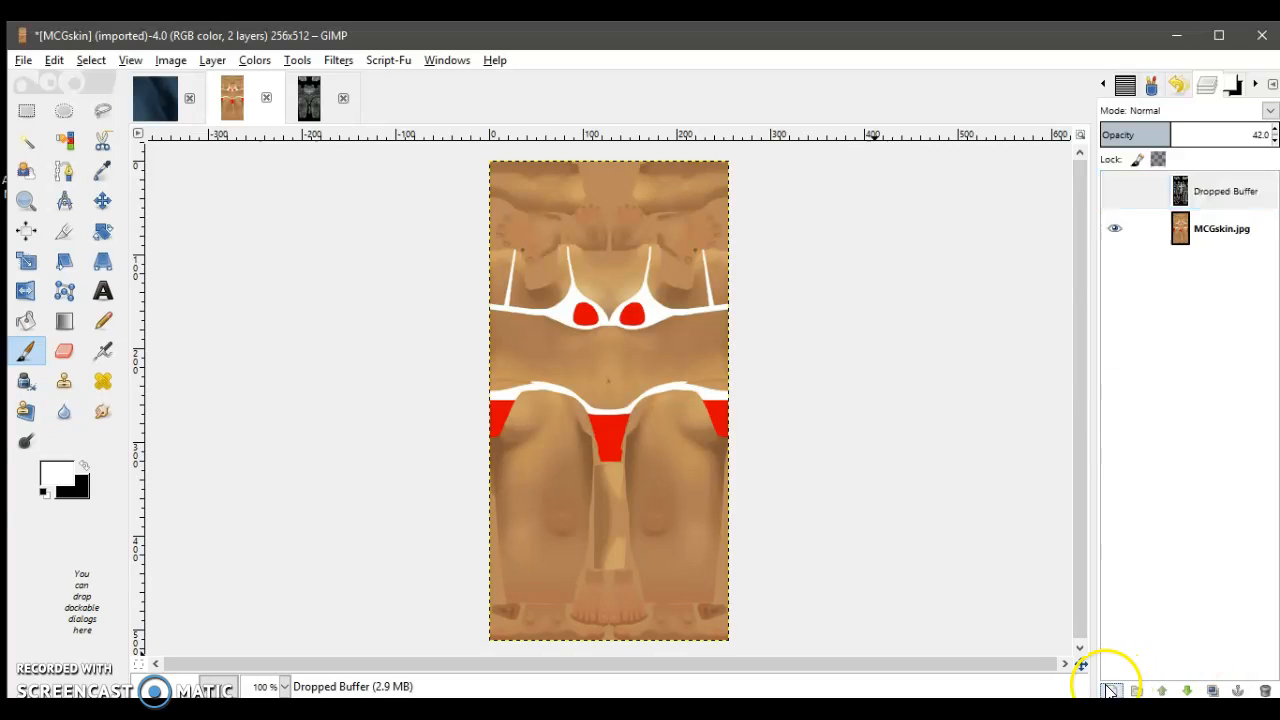
click(1128, 676)
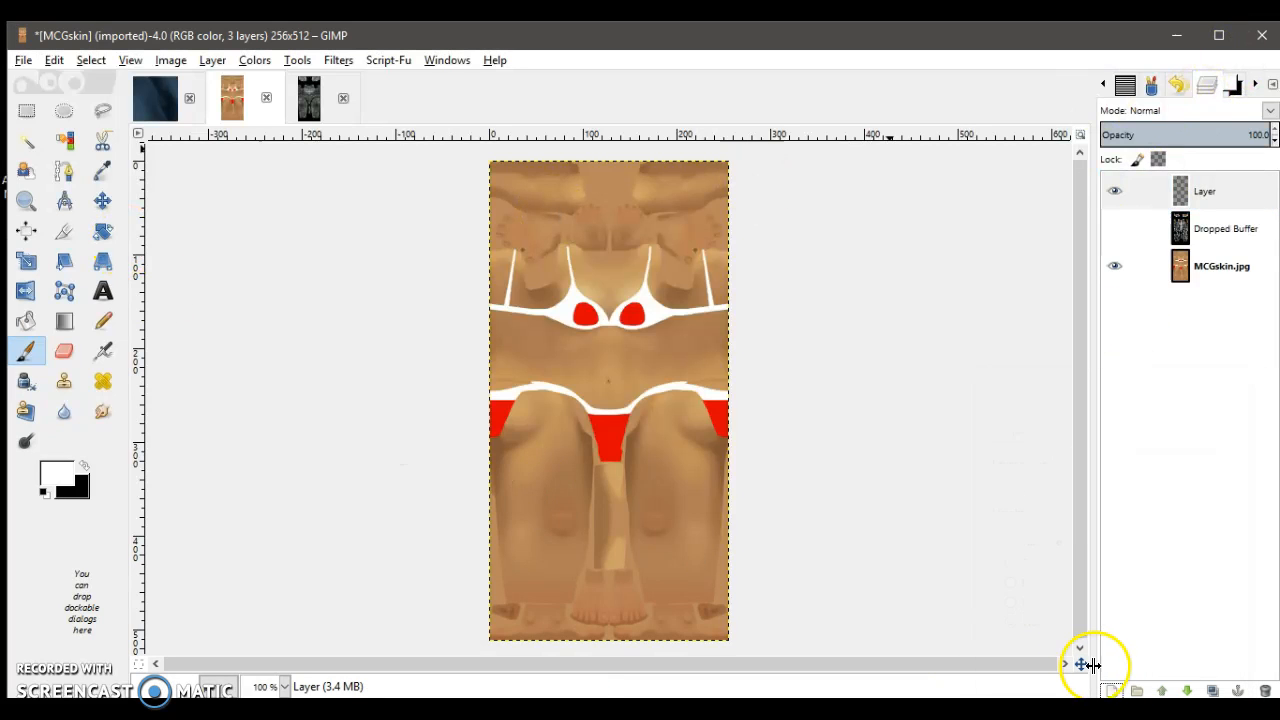
Step: Check the mesh overlay against the skin once more and delete the Dropped Buffer mesh layer
click(1116, 229)
click(1122, 232)
click(1116, 236)
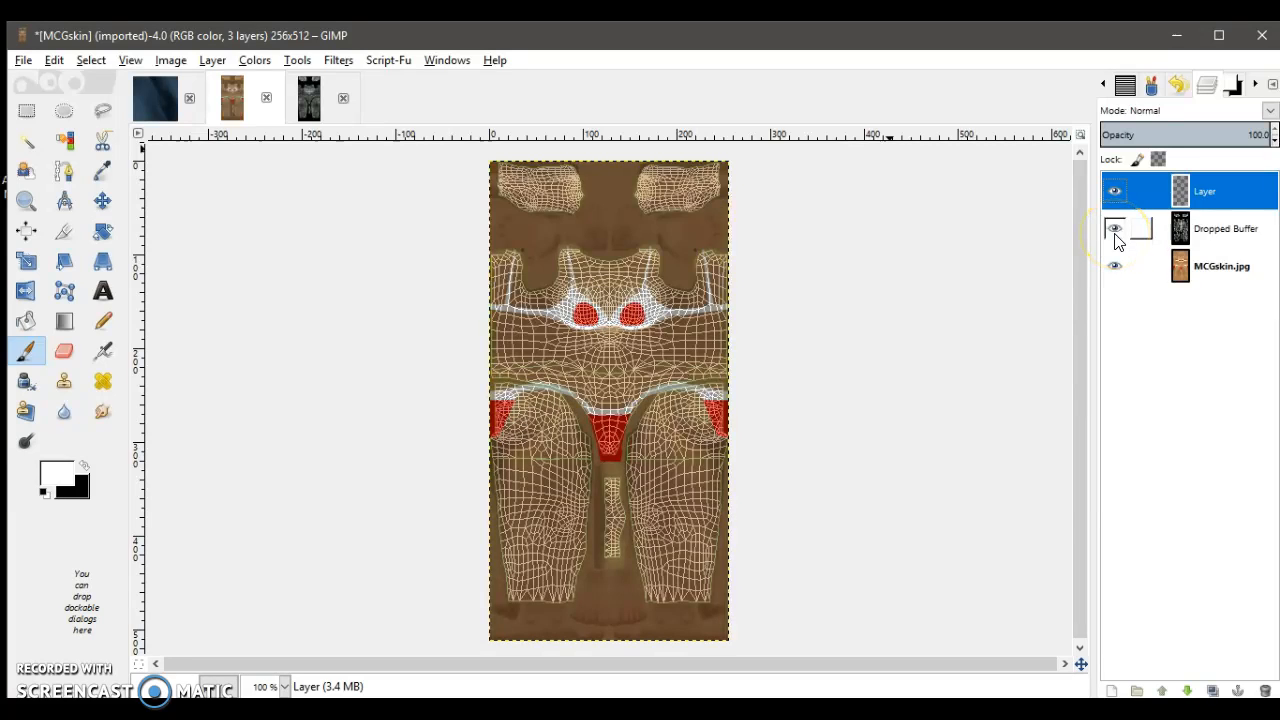
click(1116, 237)
right_click(1192, 229)
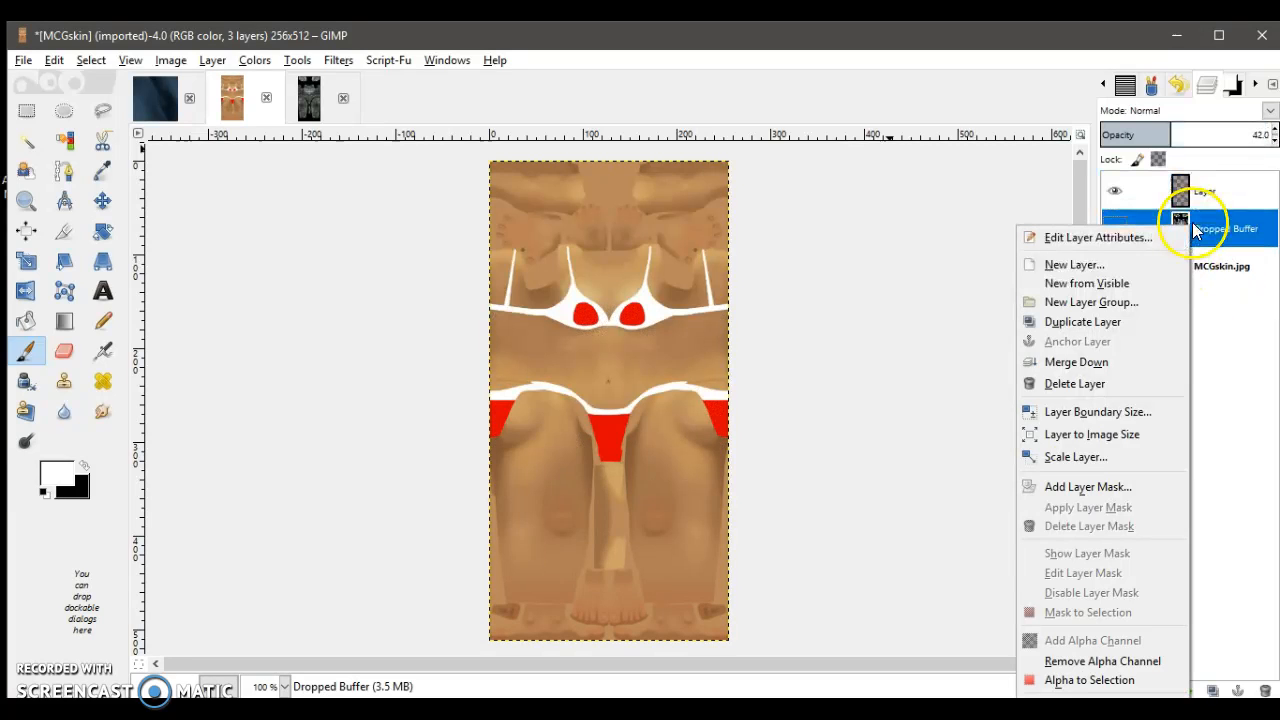
click(1100, 384)
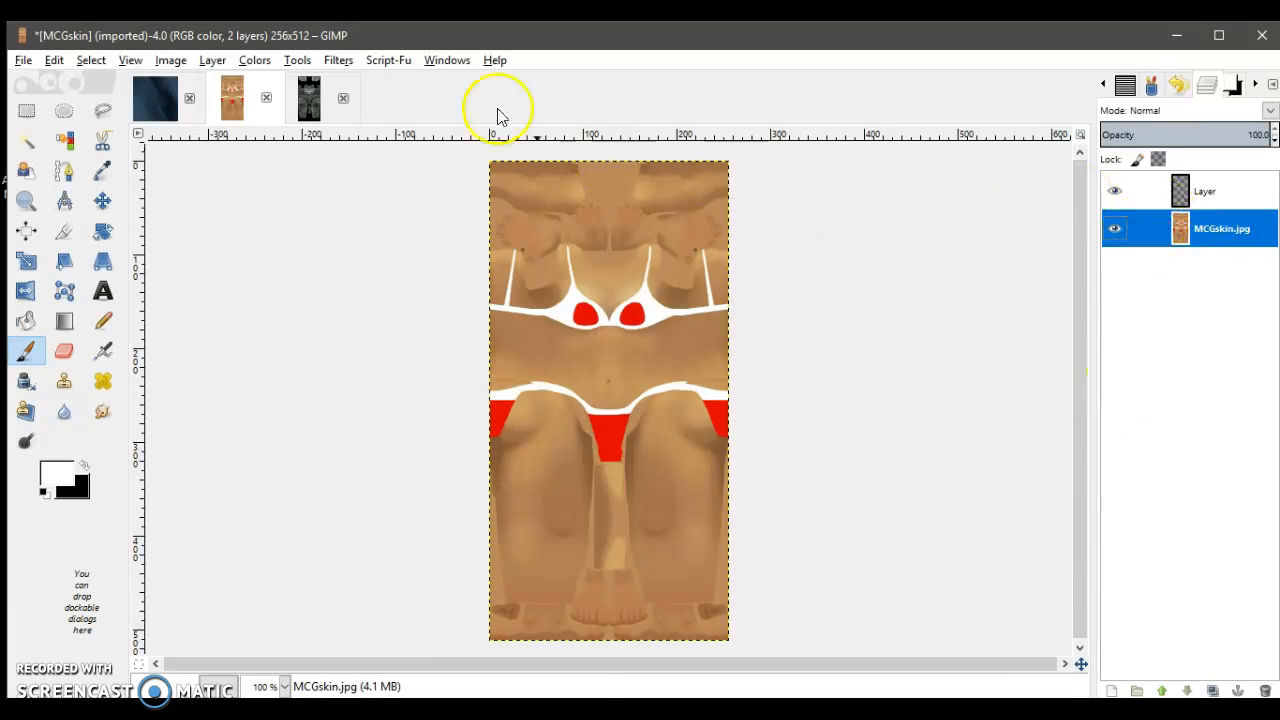
Step: Make the empty layer active and outline the left-edge hip piece of the bikini bottom with the Free Select tool
click(307, 96)
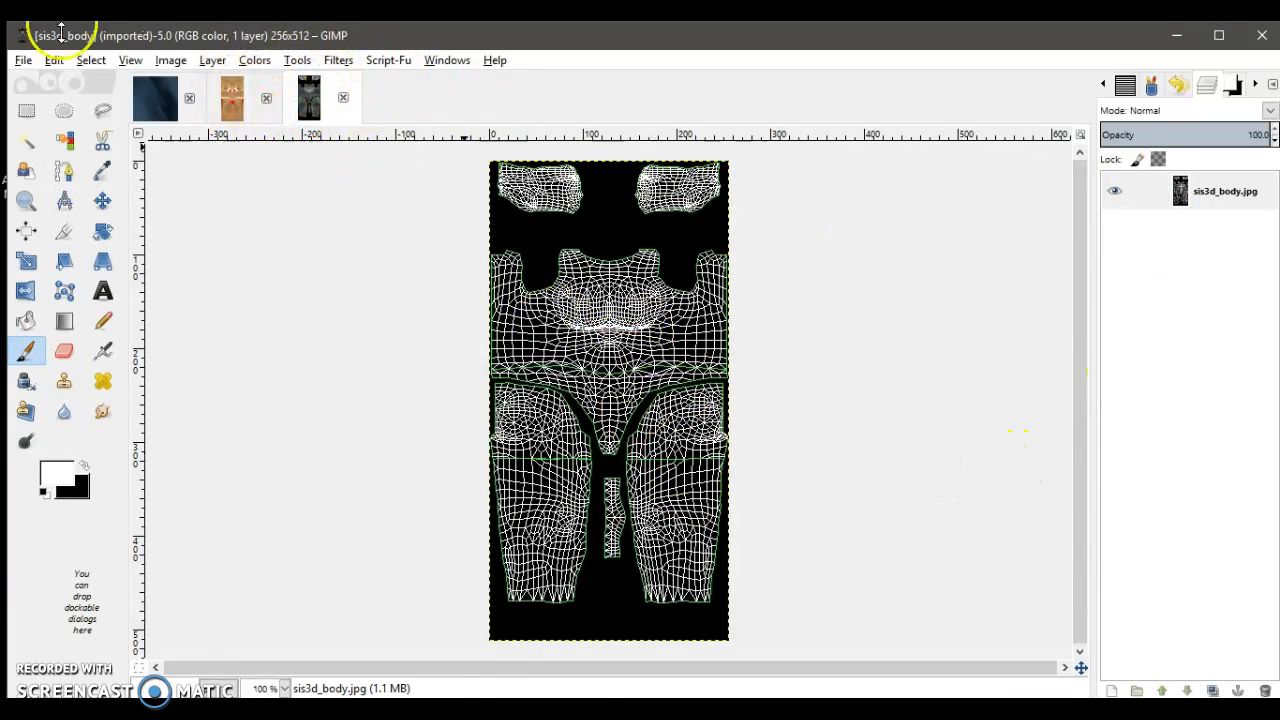
click(232, 100)
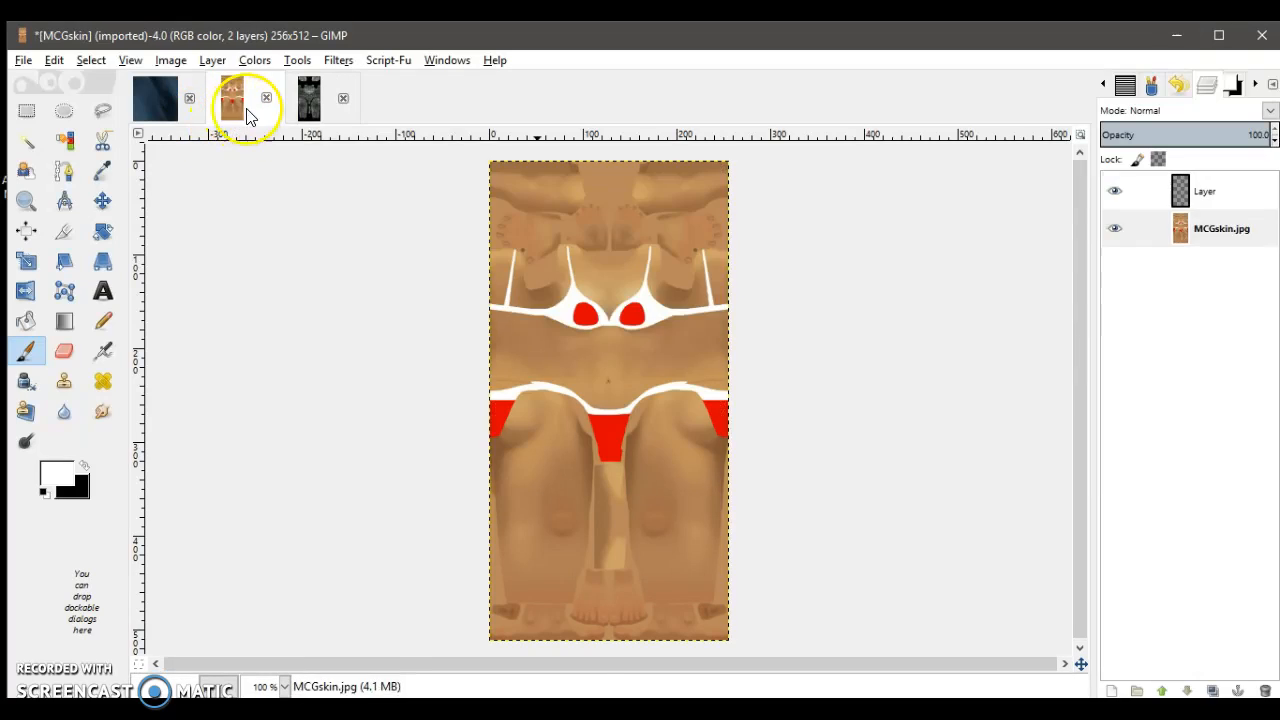
click(1172, 193)
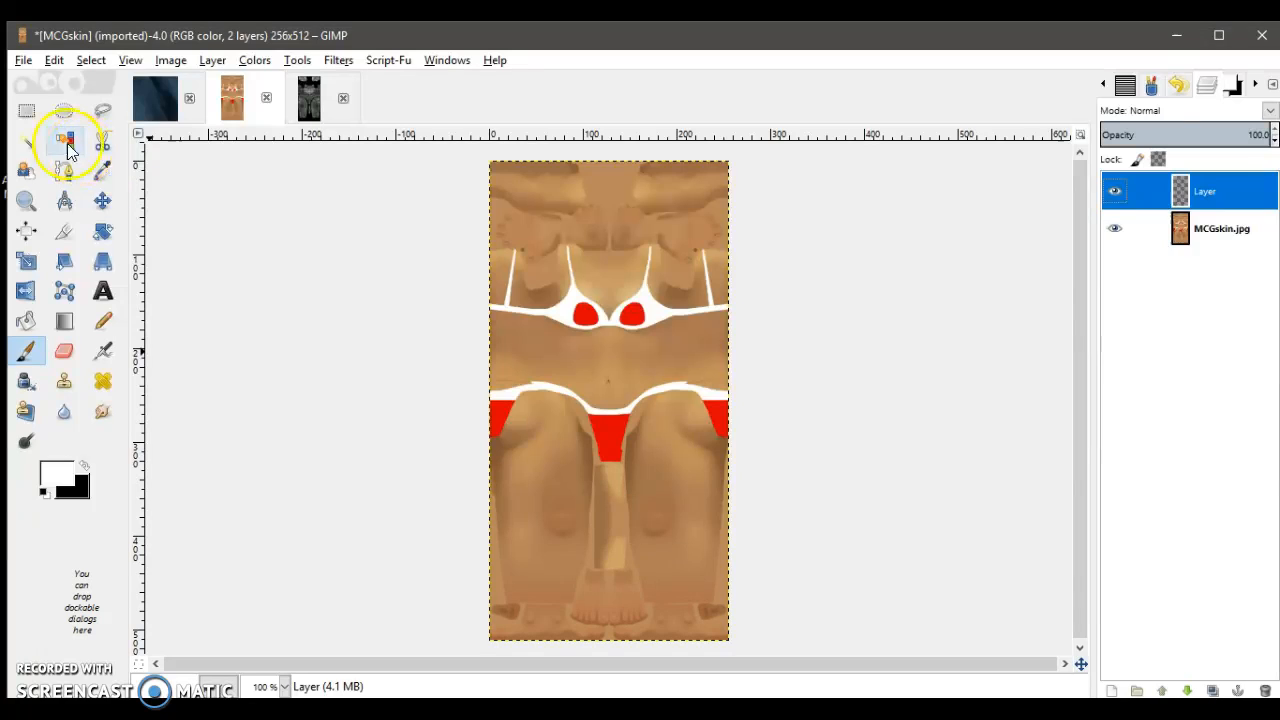
click(102, 110)
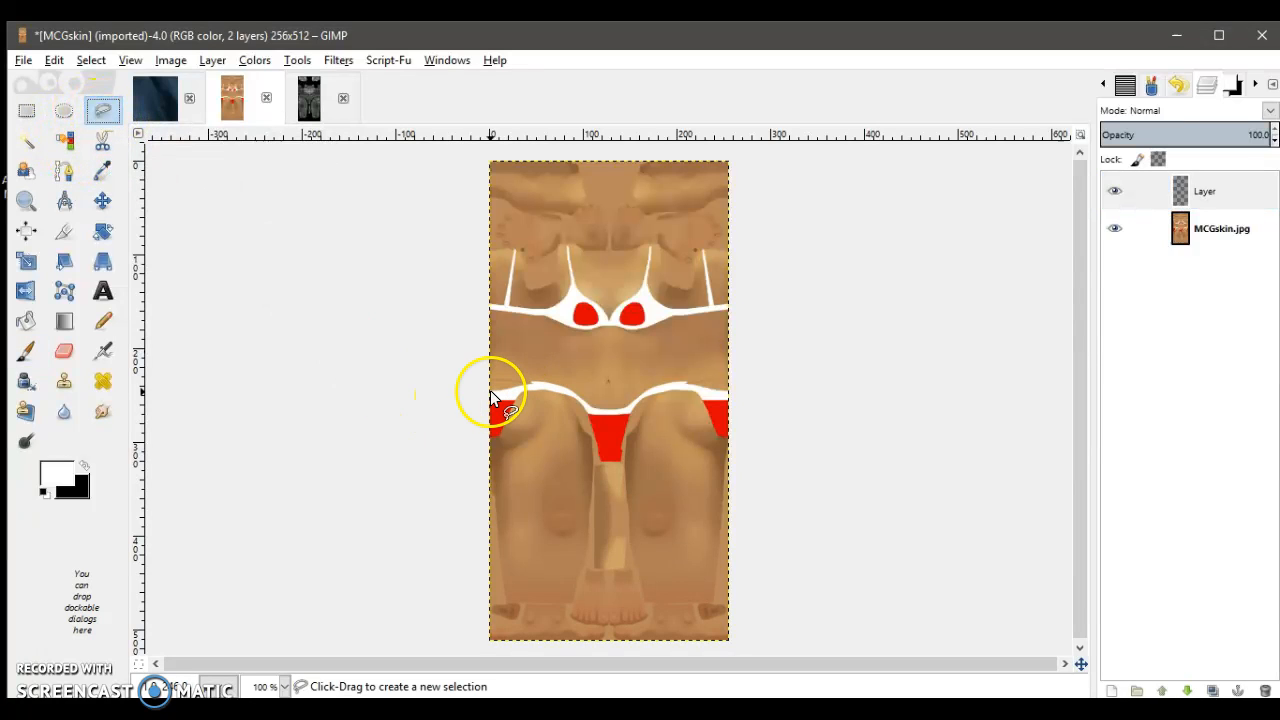
drag(490, 392, 521, 389)
click(522, 389)
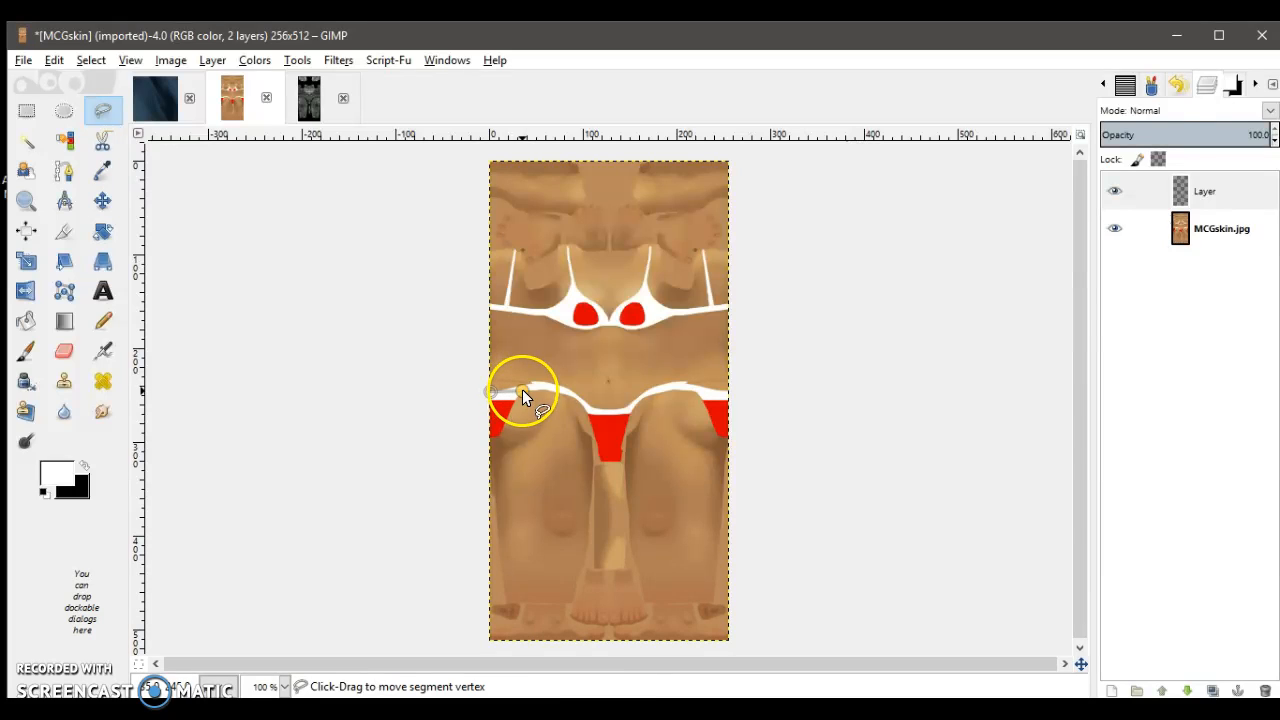
click(506, 418)
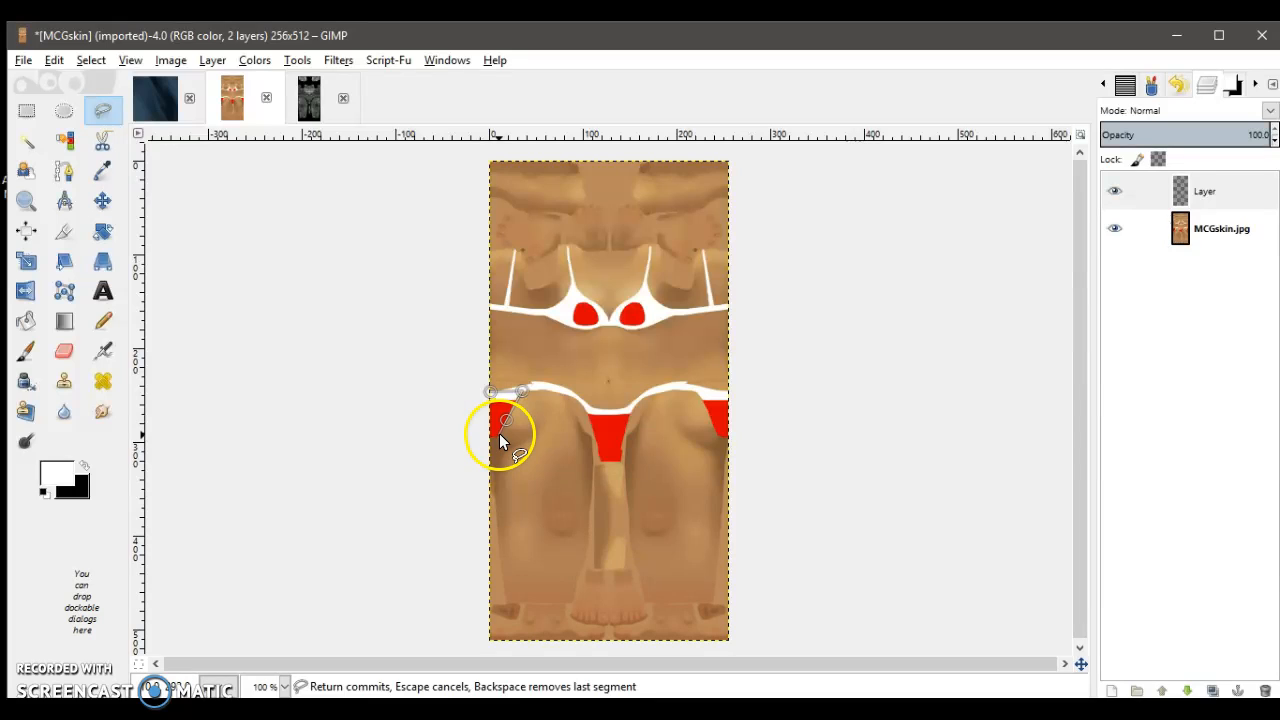
click(499, 433)
click(484, 436)
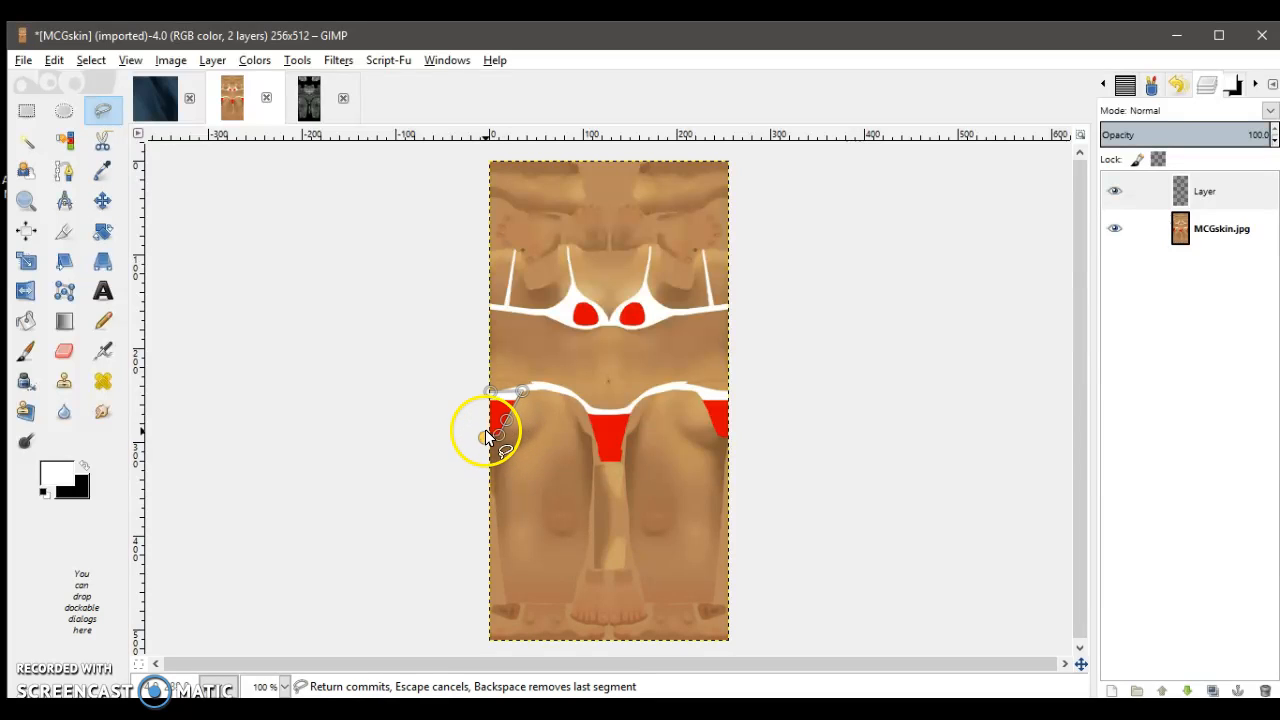
click(488, 394)
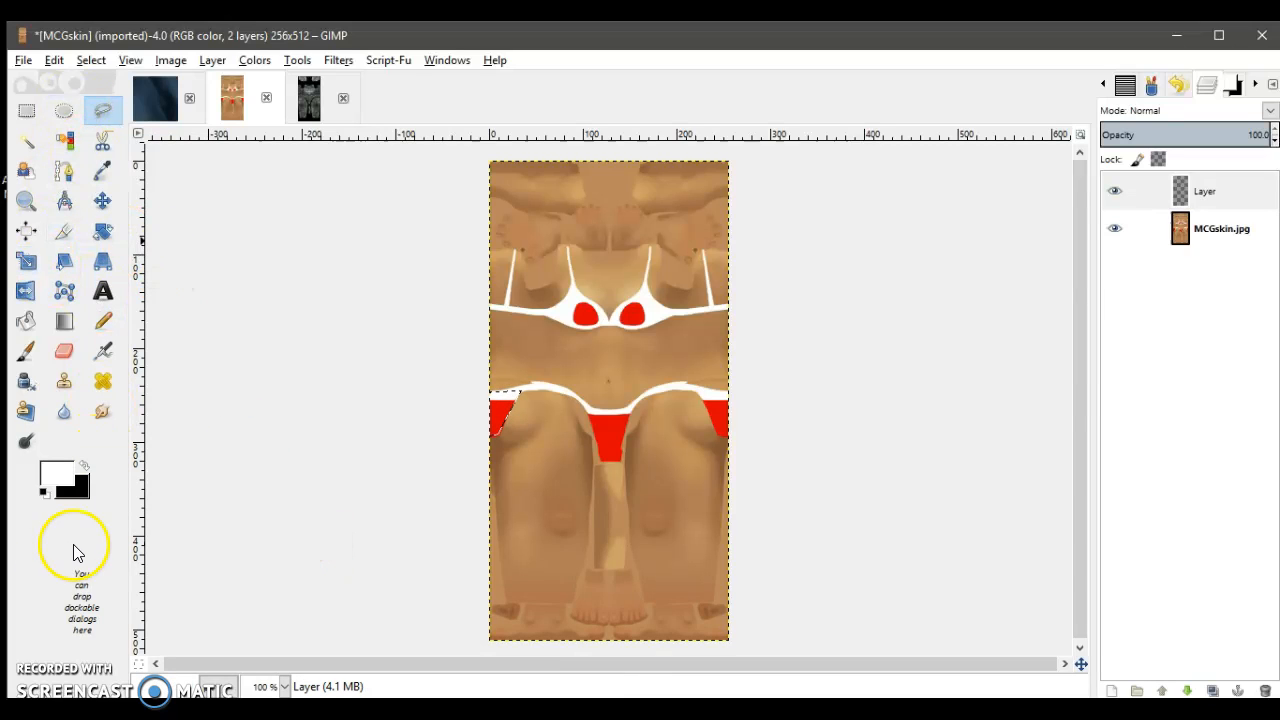
Step: Fill the selected left hip piece of the bikini bottom with white and clear the selection
mouse_move(68, 472)
mouse_down()
mouse_move(423, 434)
mouse_move(494, 412)
mouse_up()
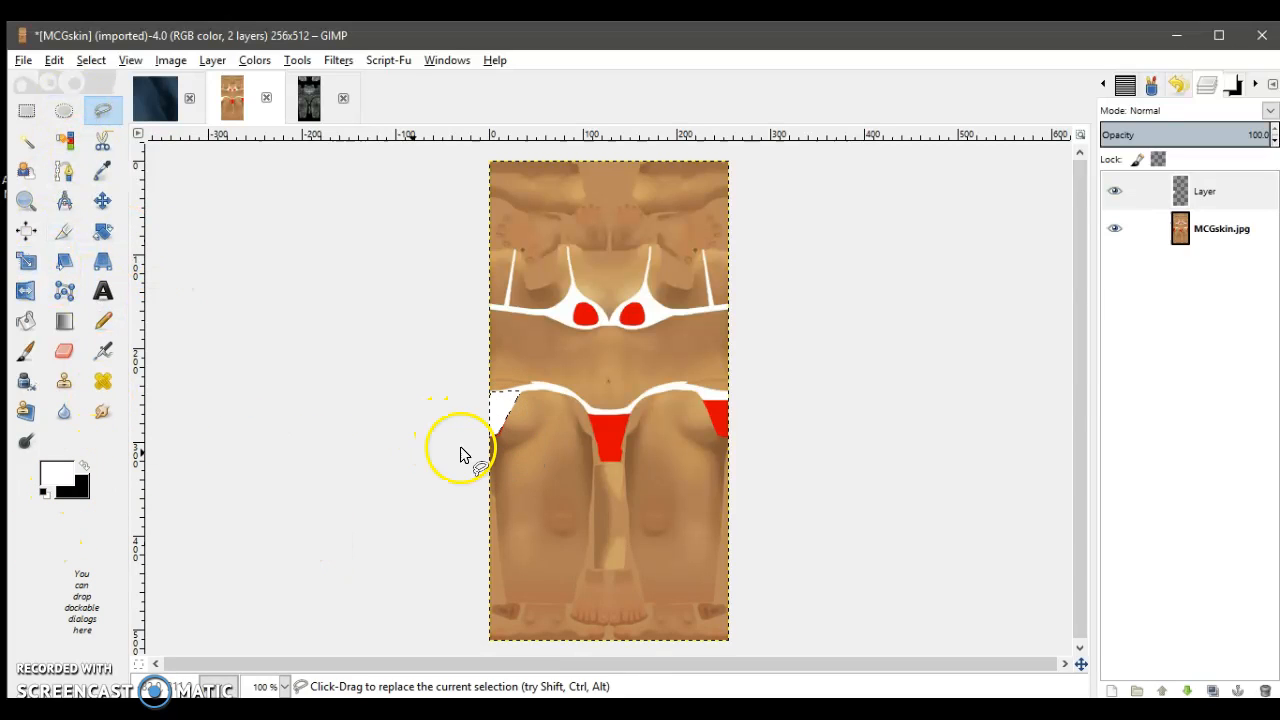
click(91, 60)
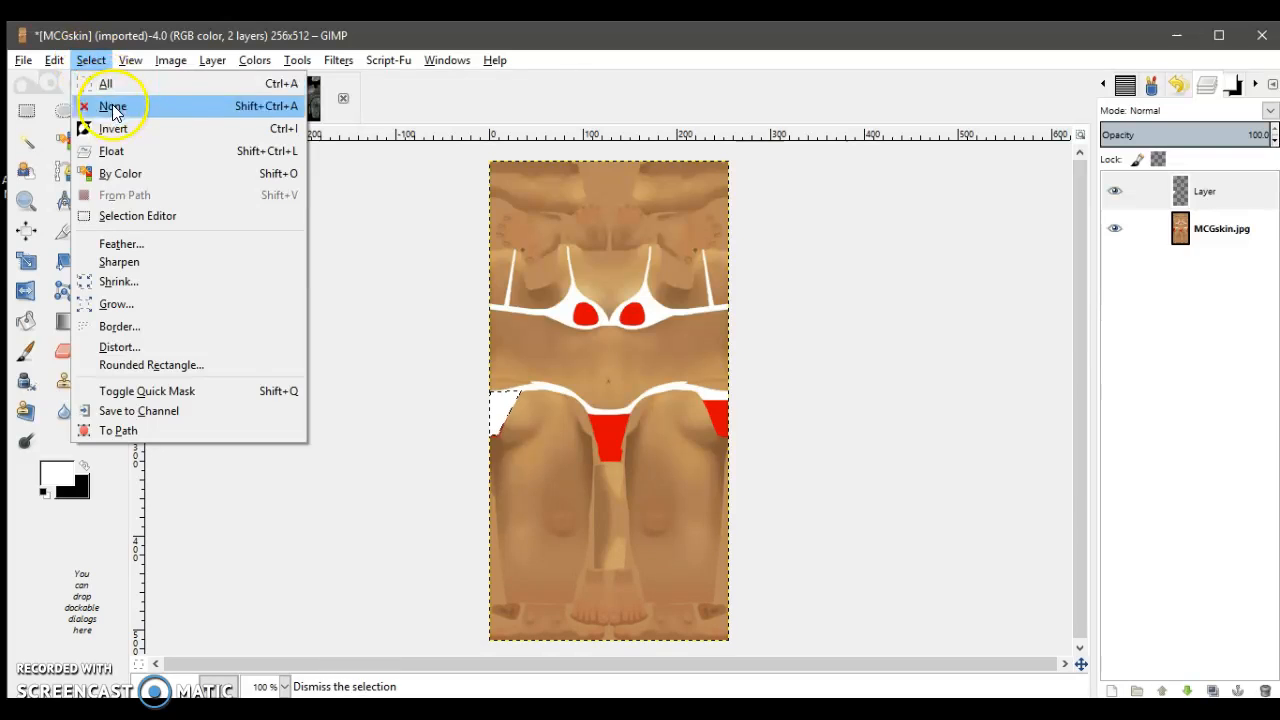
click(113, 107)
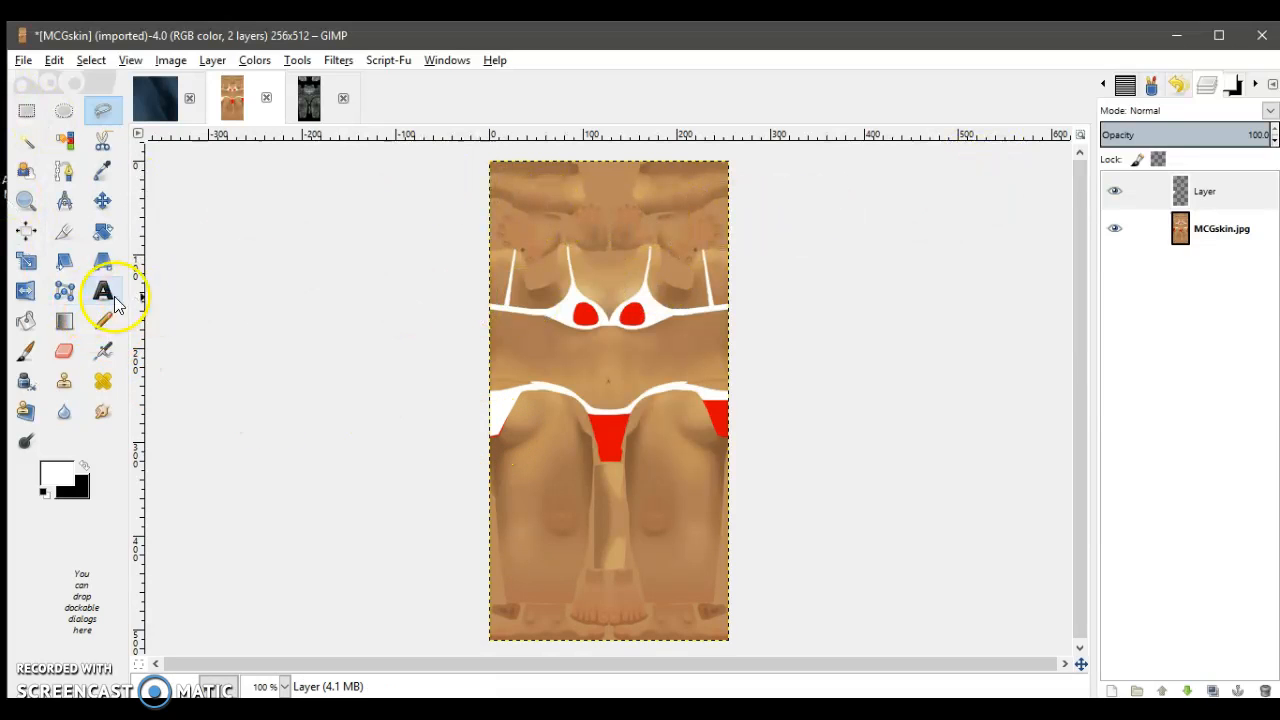
Step: Paint over the remaining red edge of the left hip piece in white with the Paintbrush
click(275, 686)
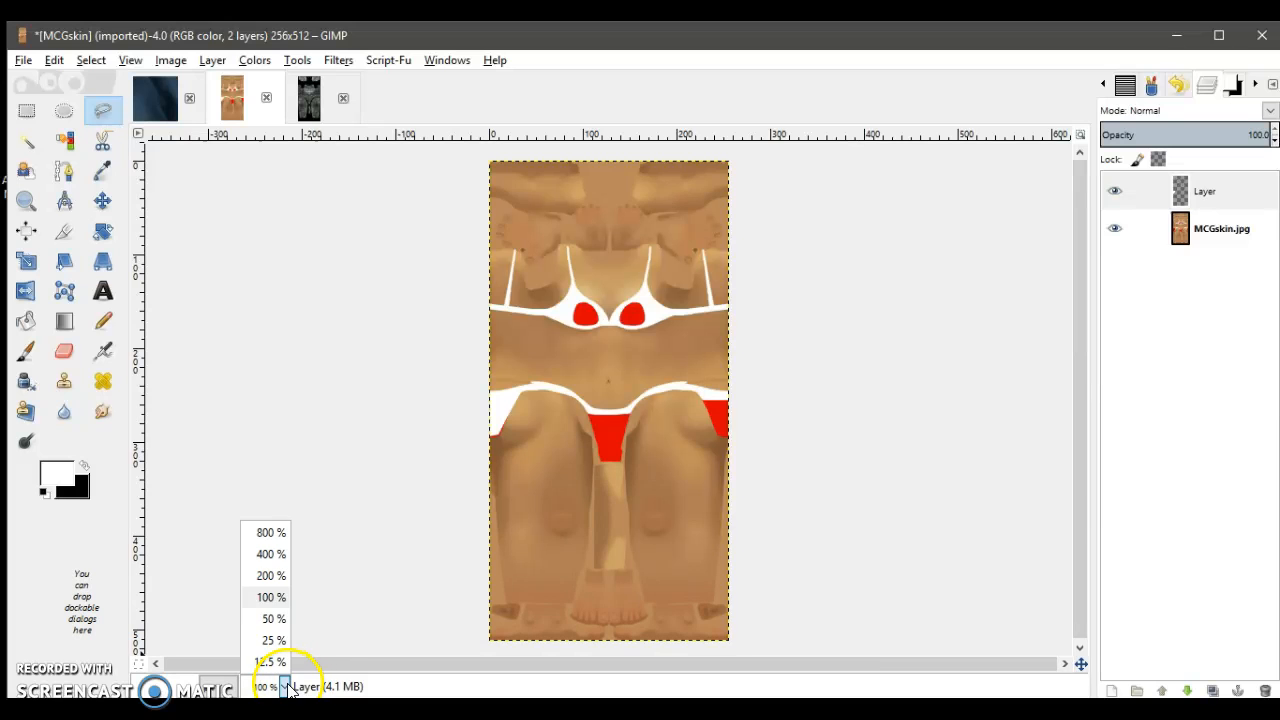
click(276, 552)
scroll(288, 438, down, 2)
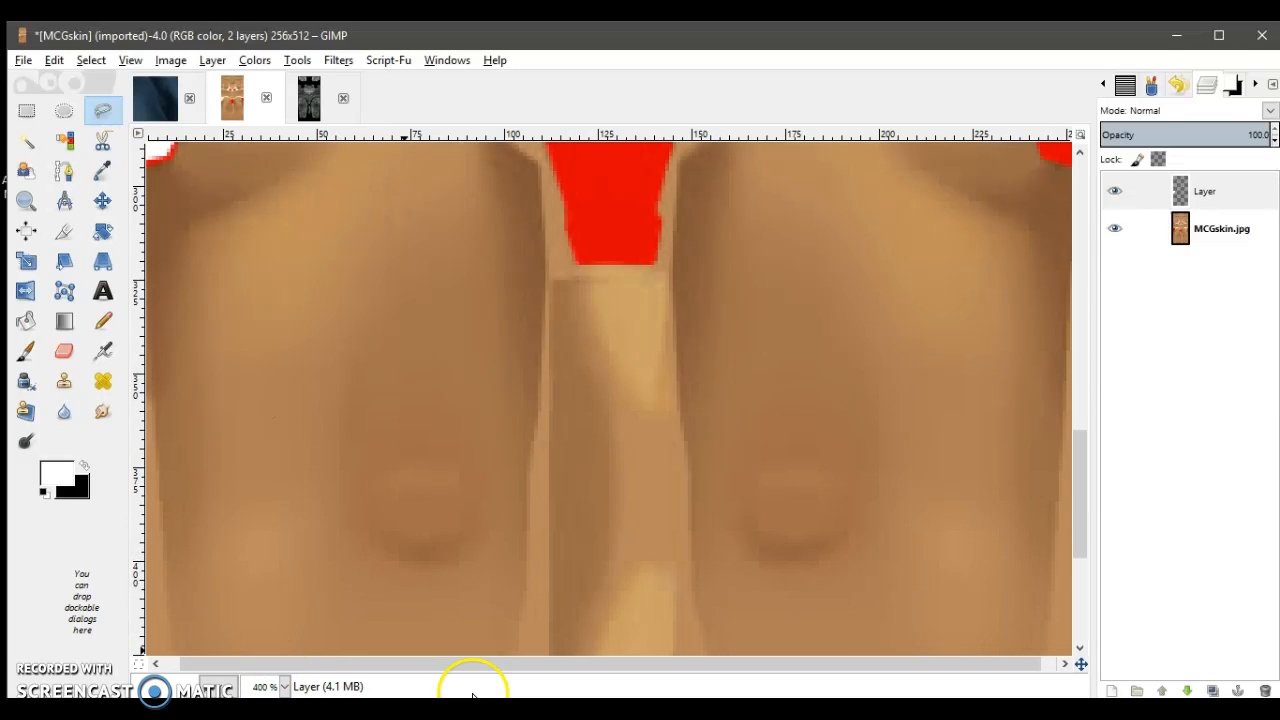
scroll(536, 658, left, 1)
scroll(256, 514, up, 8)
scroll(256, 514, down, 3)
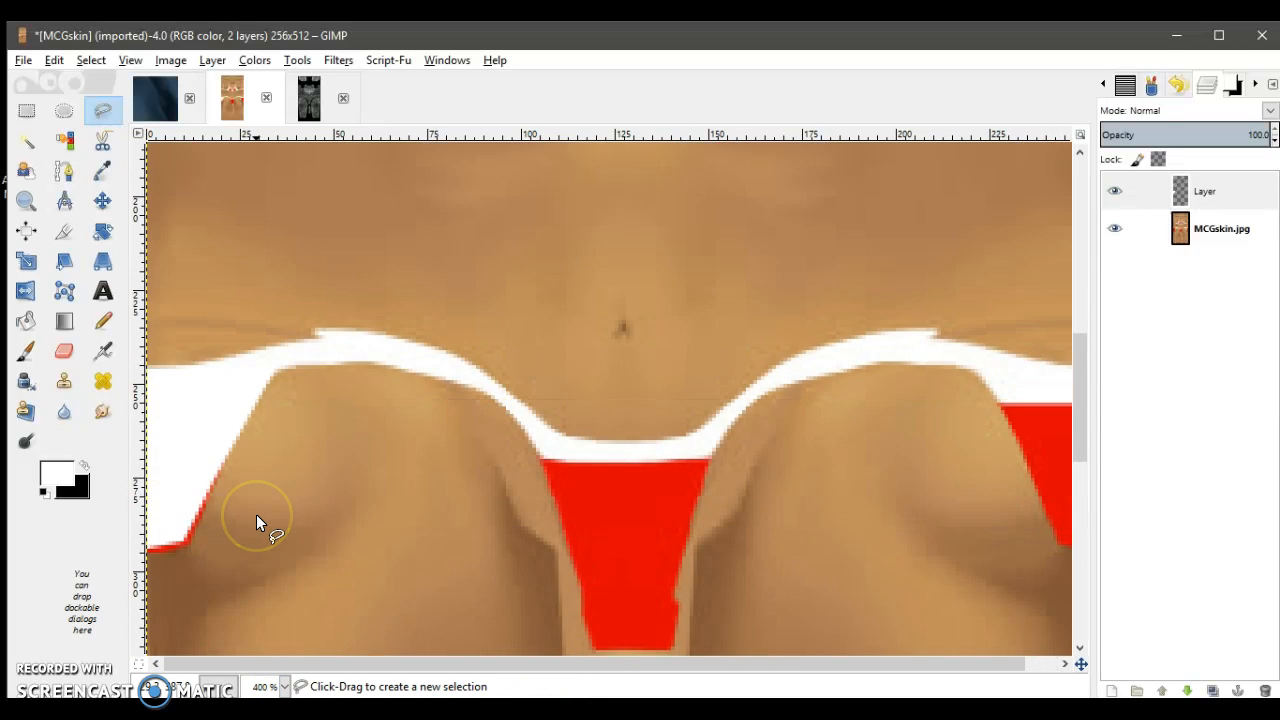
click(26, 350)
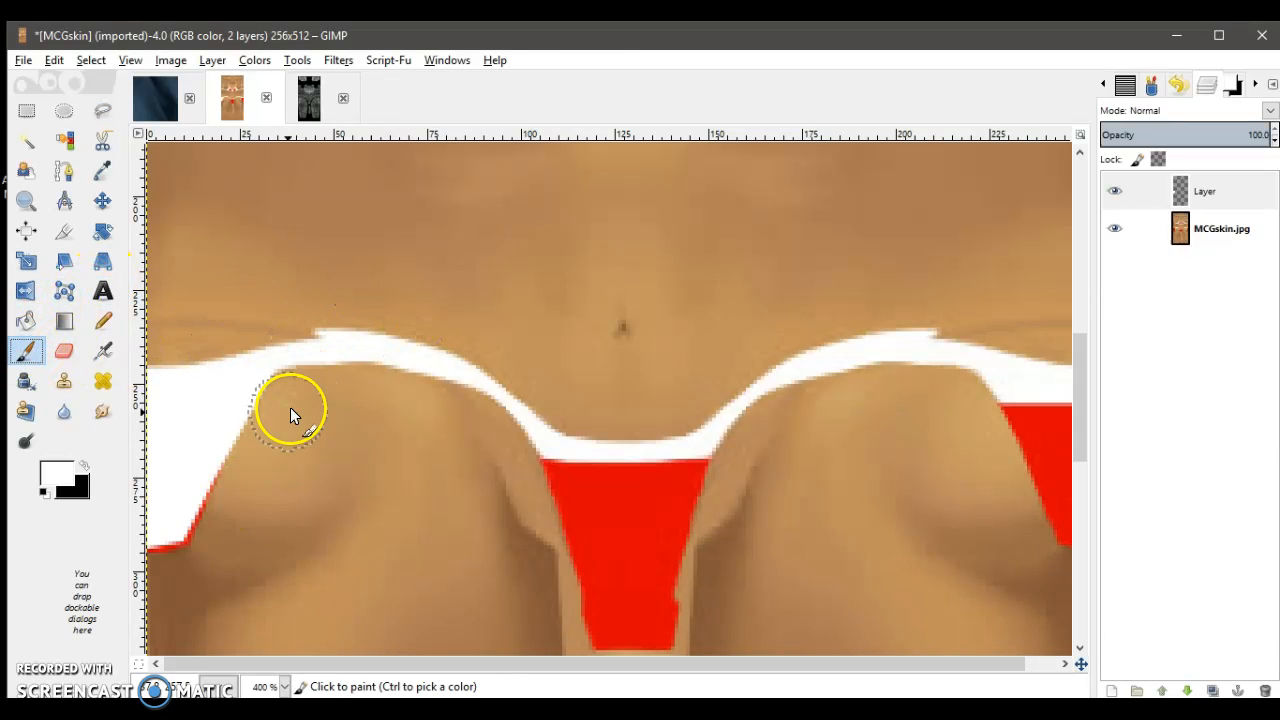
click(186, 462)
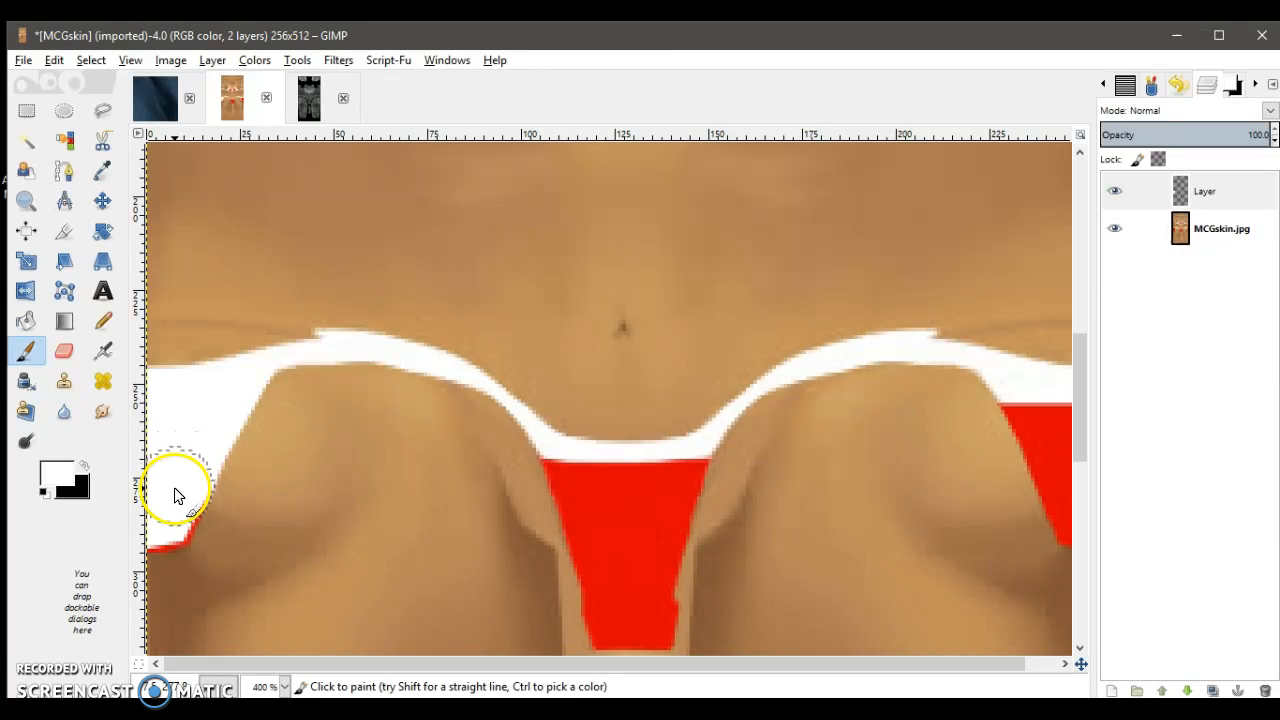
drag(167, 506, 163, 514)
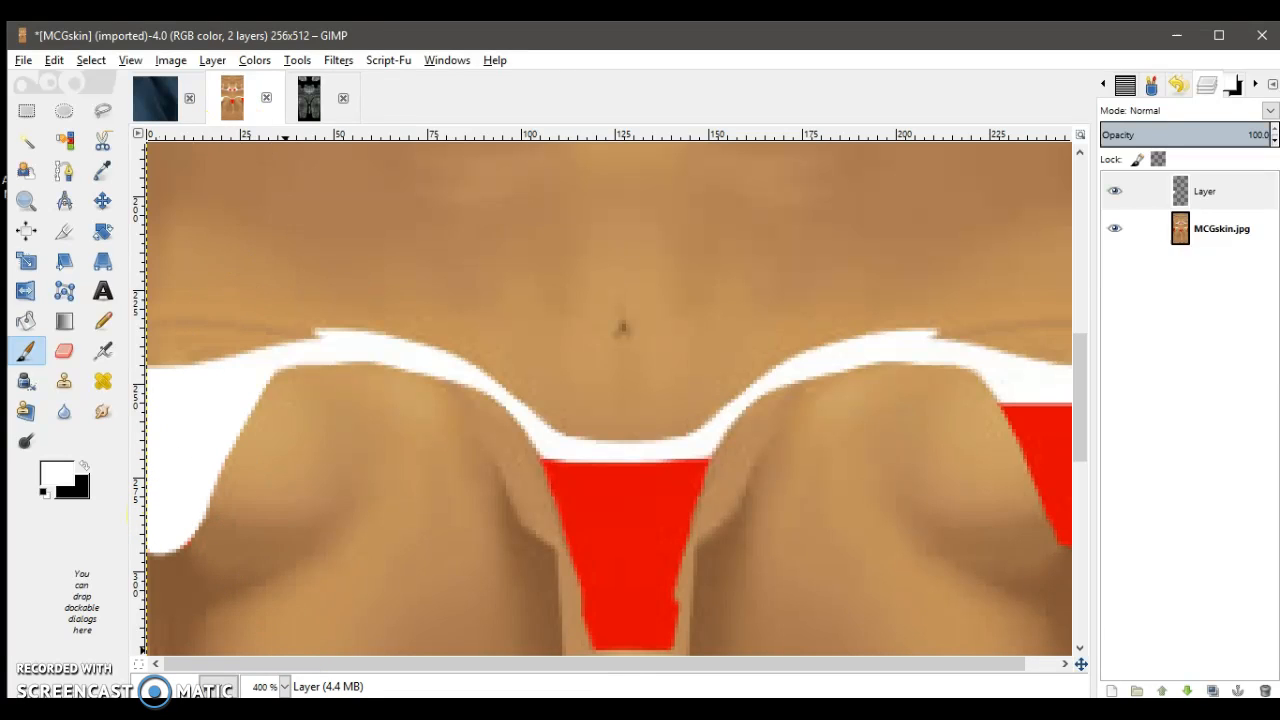
Step: Mirror the white hip piece to the opposite edge by flipping a duplicate layer horizontally and merging it down
click(284, 686)
click(284, 598)
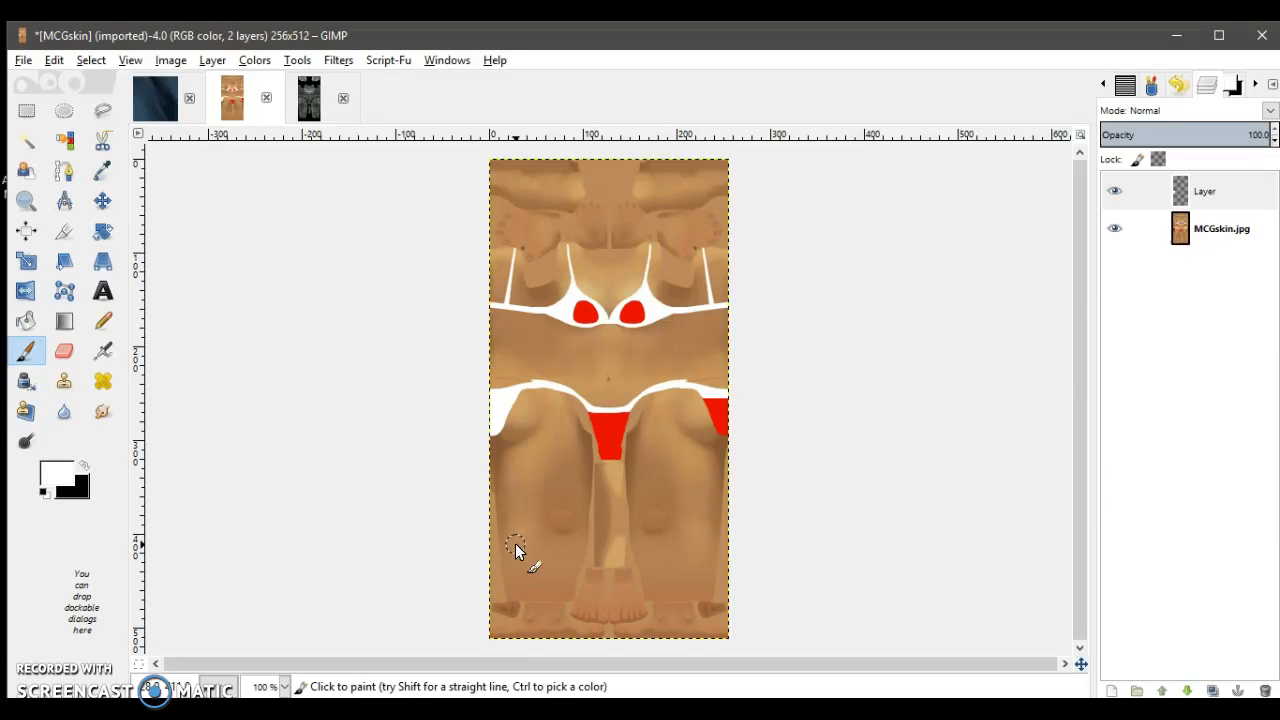
right_click(1216, 190)
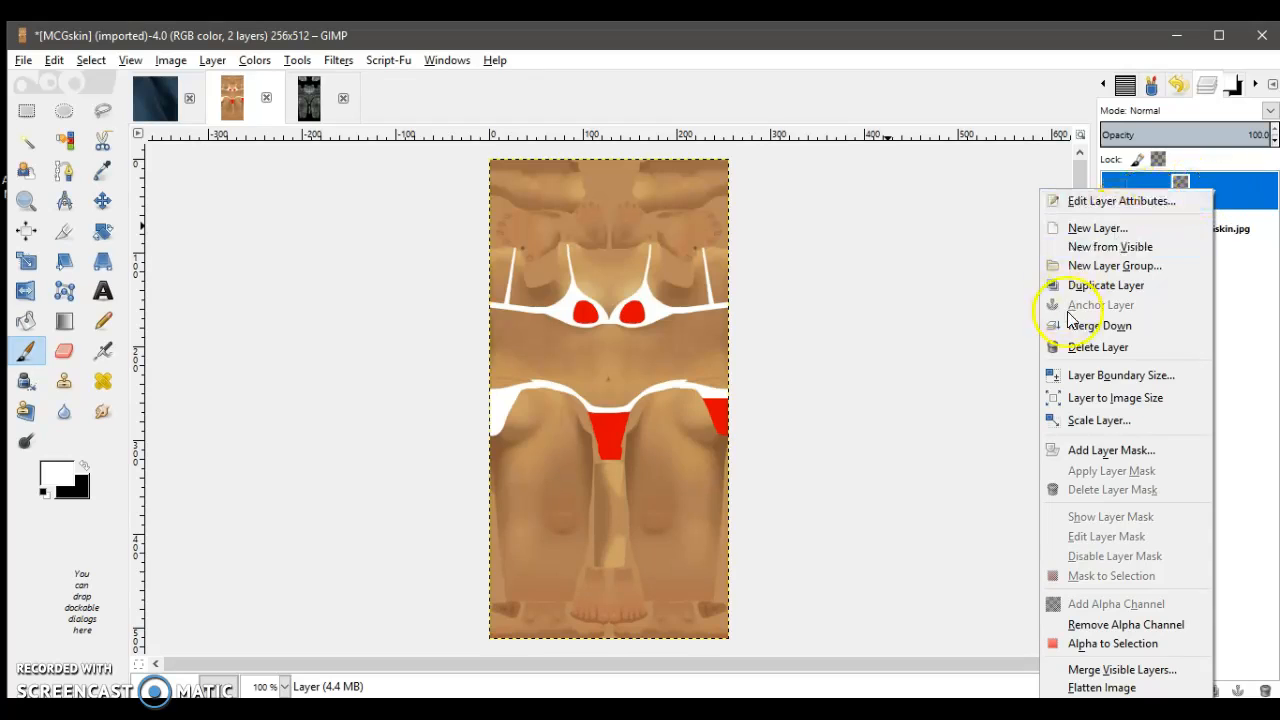
click(1100, 285)
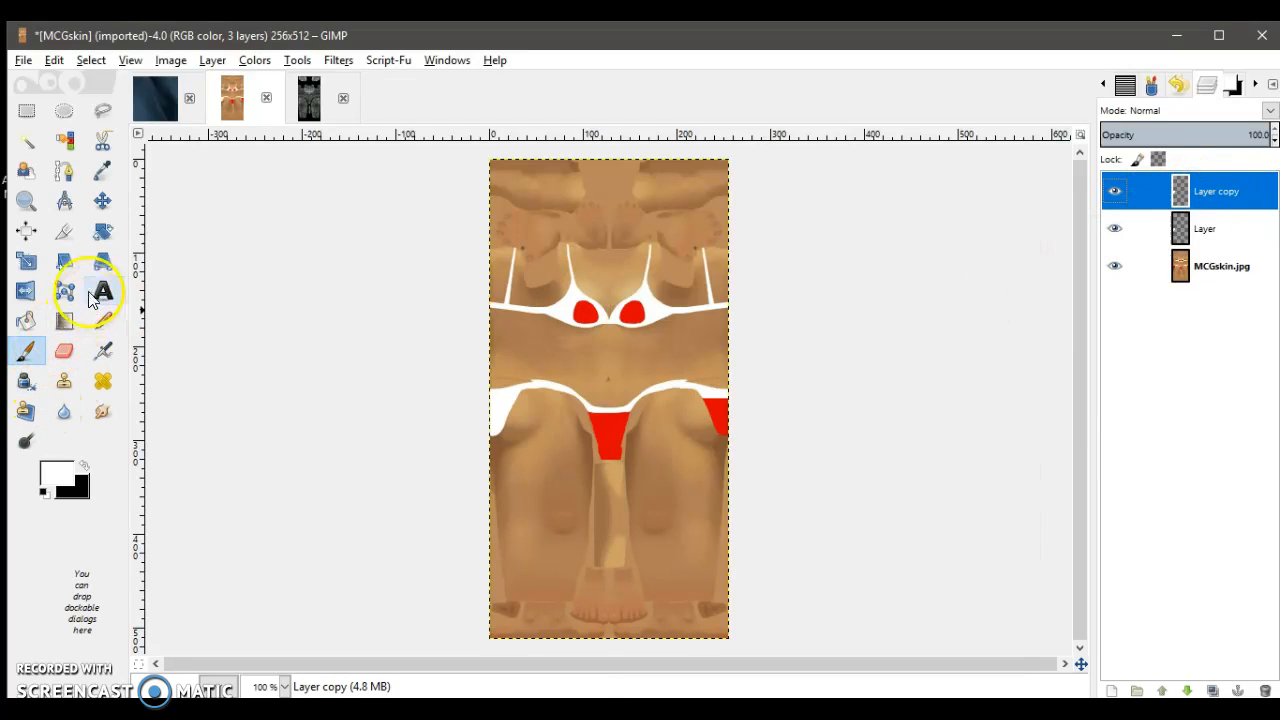
click(27, 291)
click(527, 368)
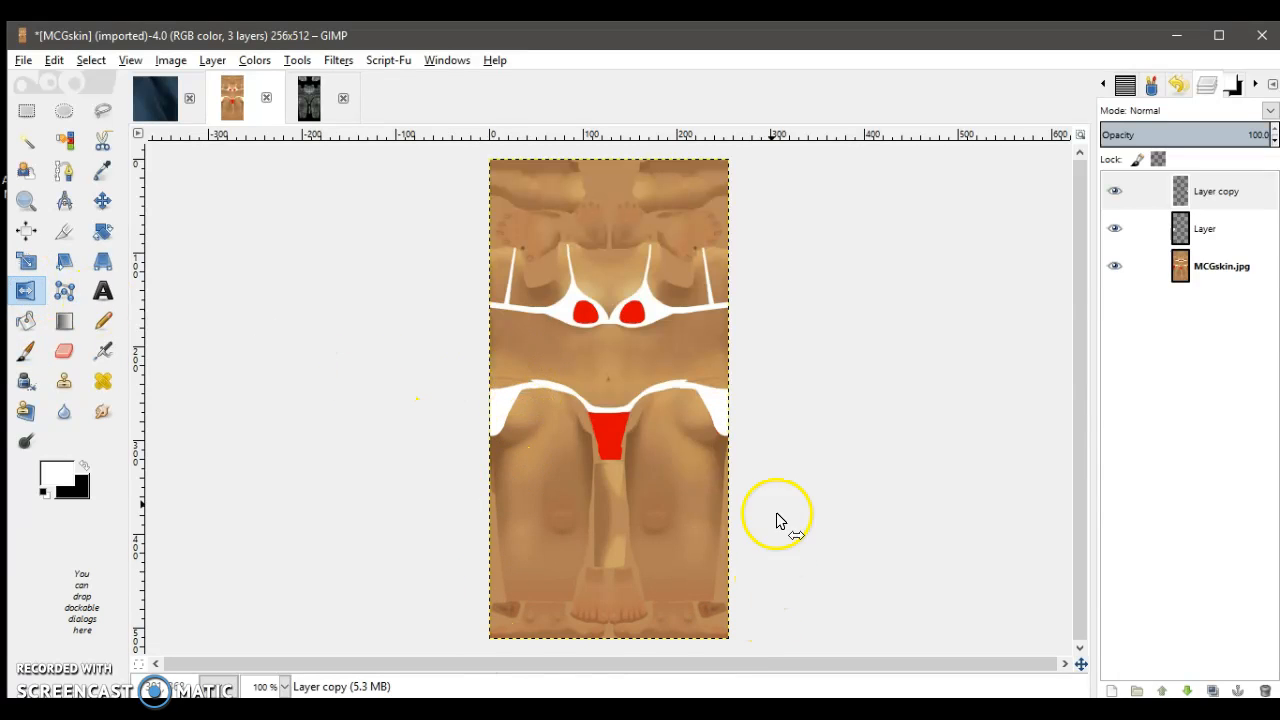
right_click(1212, 202)
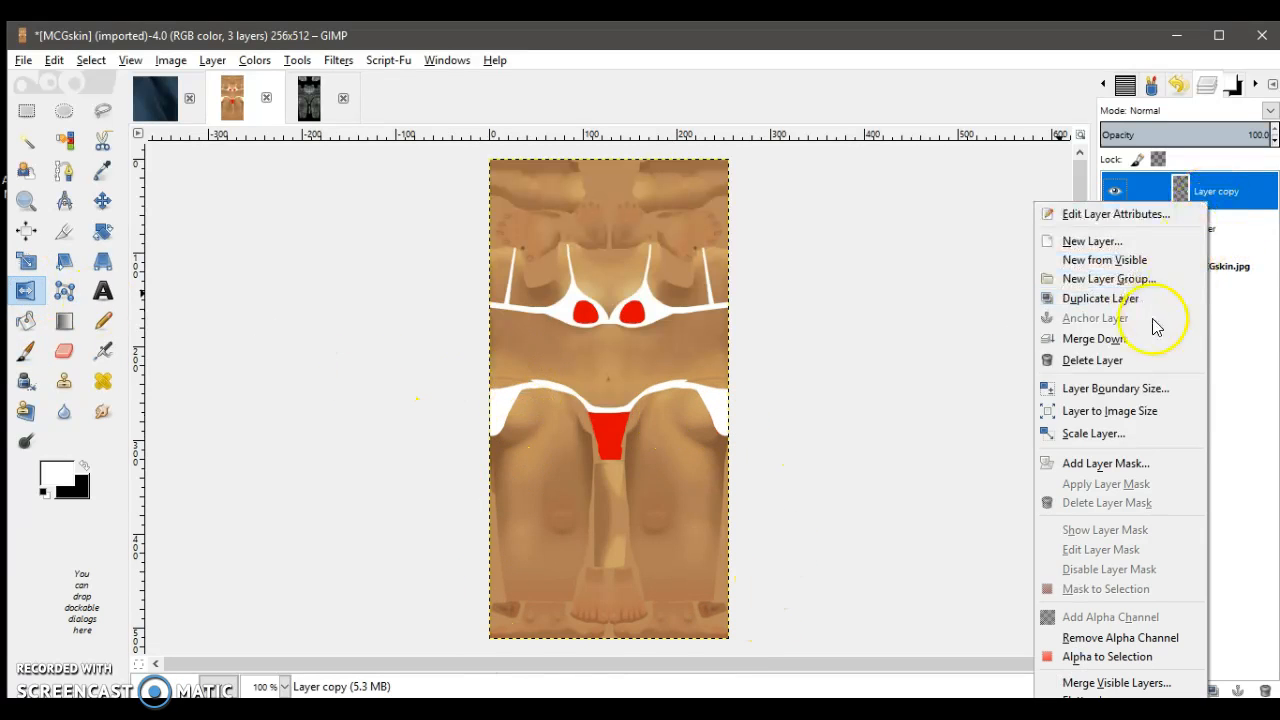
click(1130, 334)
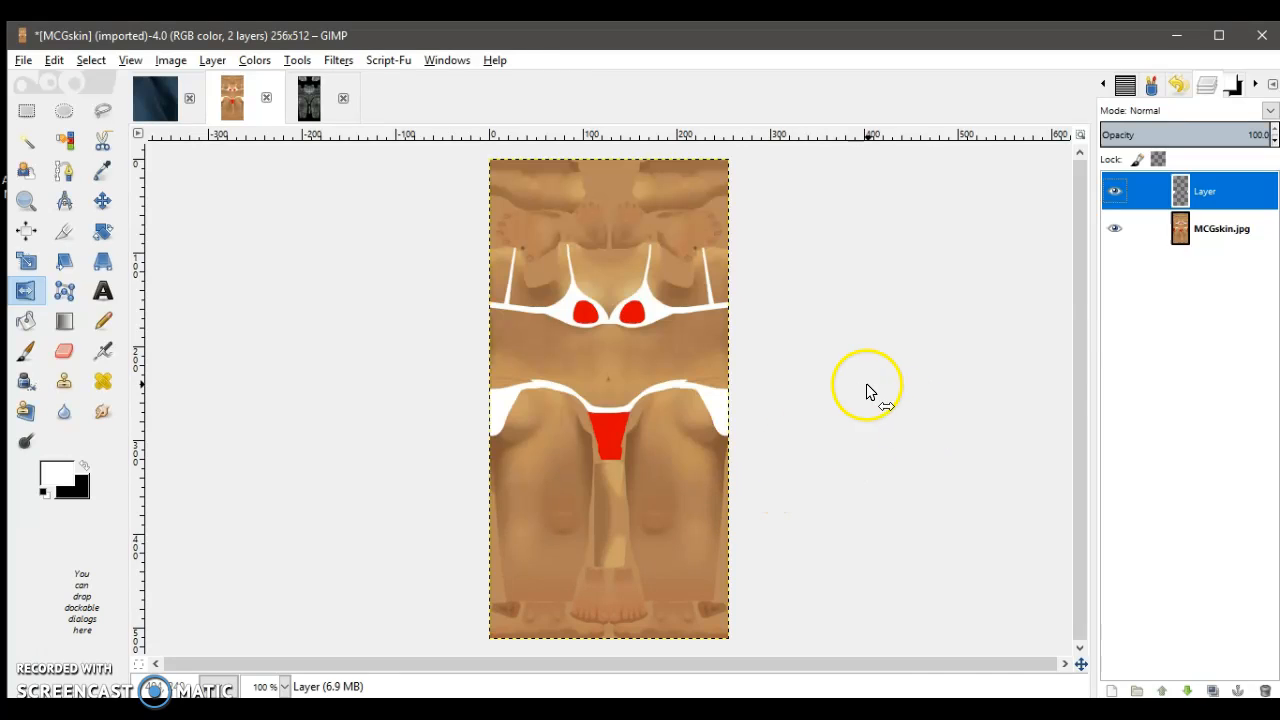
Step: Add a new transparent layer and outline the red centre piece of the bikini bottom with the Free Select tool
click(1114, 692)
click(1126, 672)
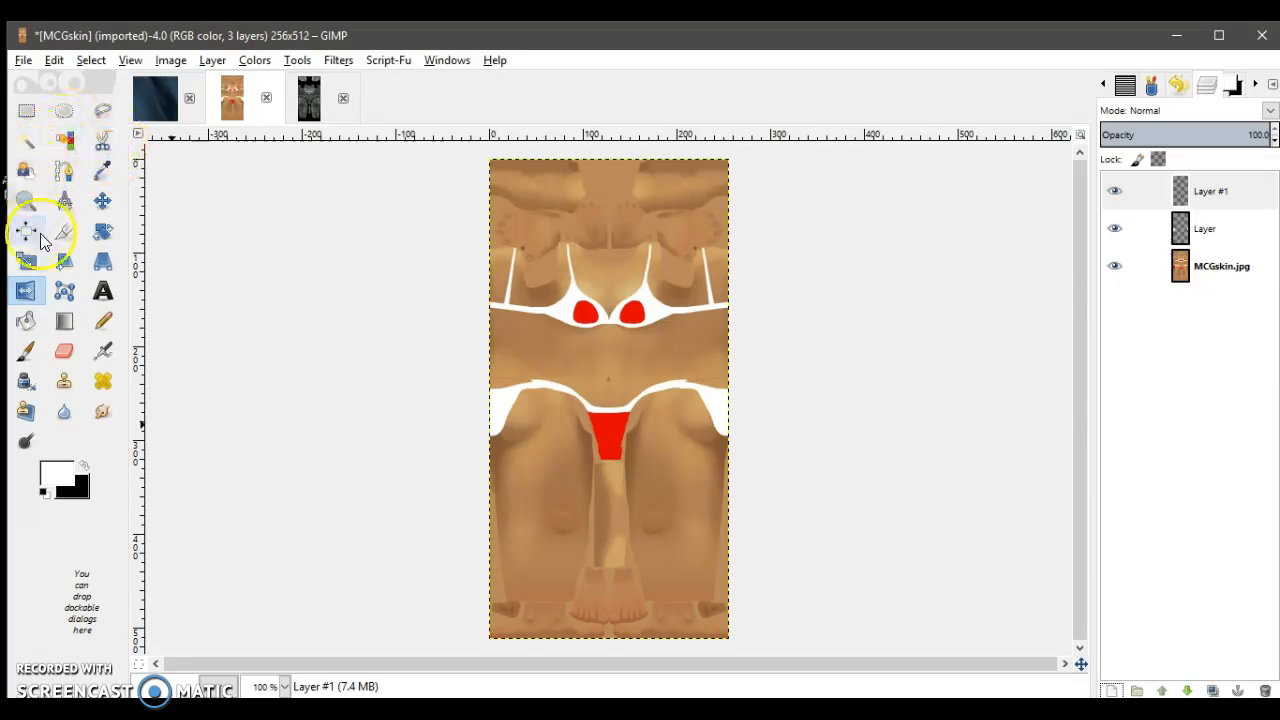
click(63, 180)
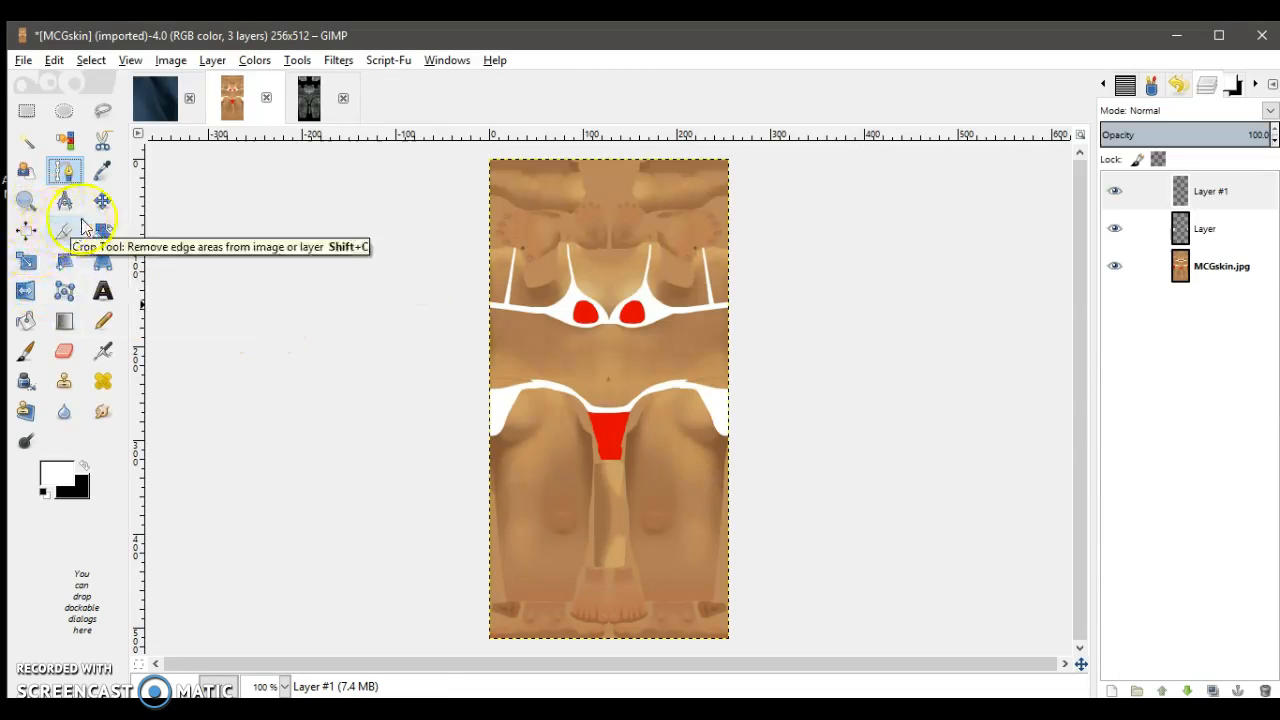
click(97, 118)
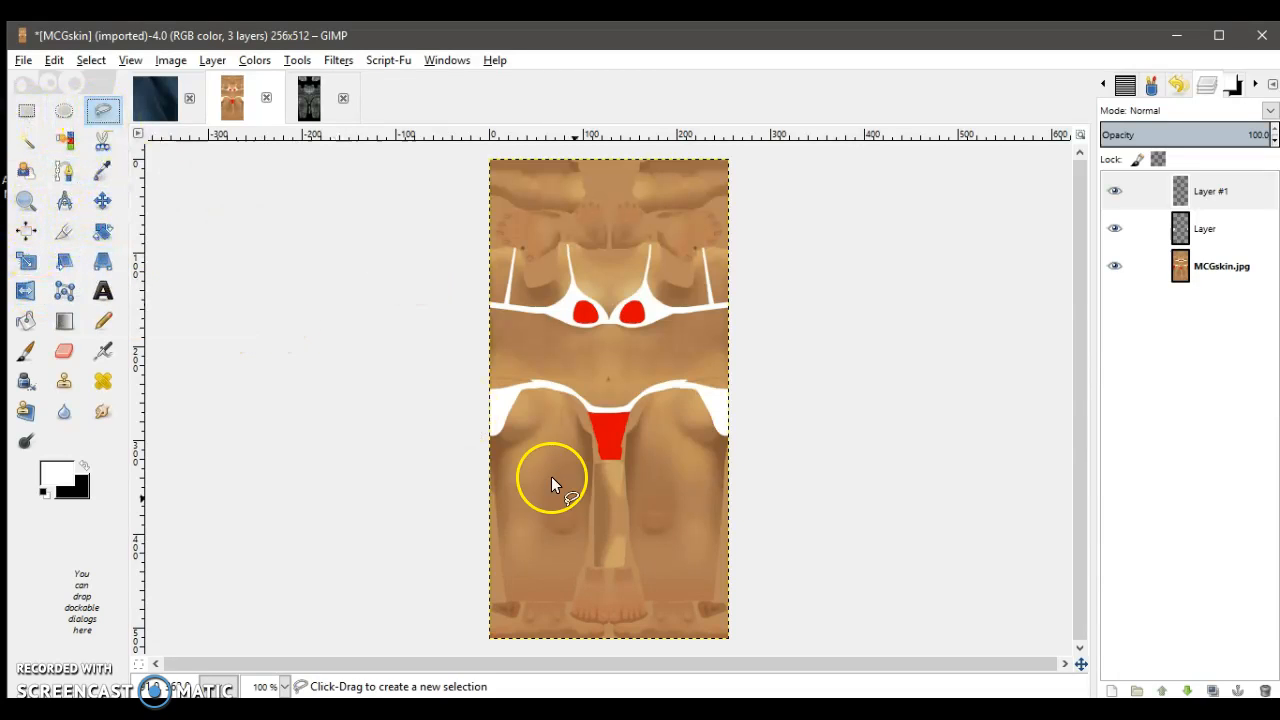
click(586, 408)
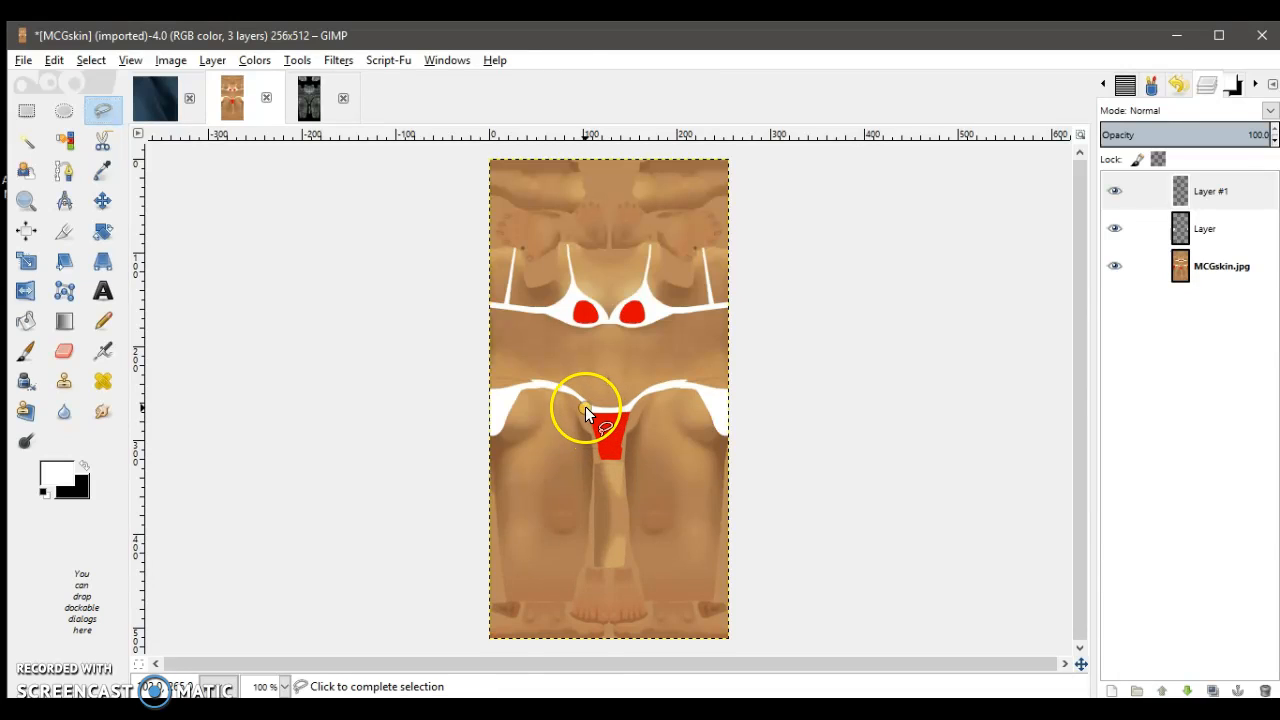
click(601, 459)
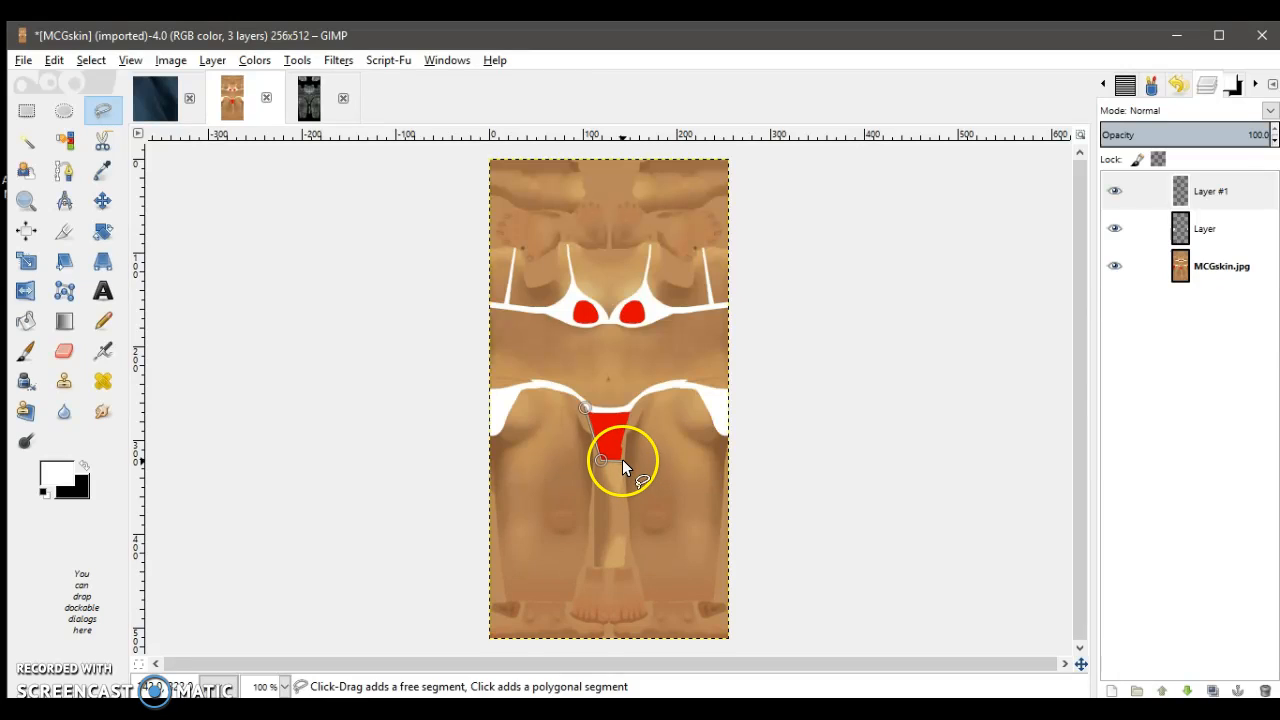
click(622, 460)
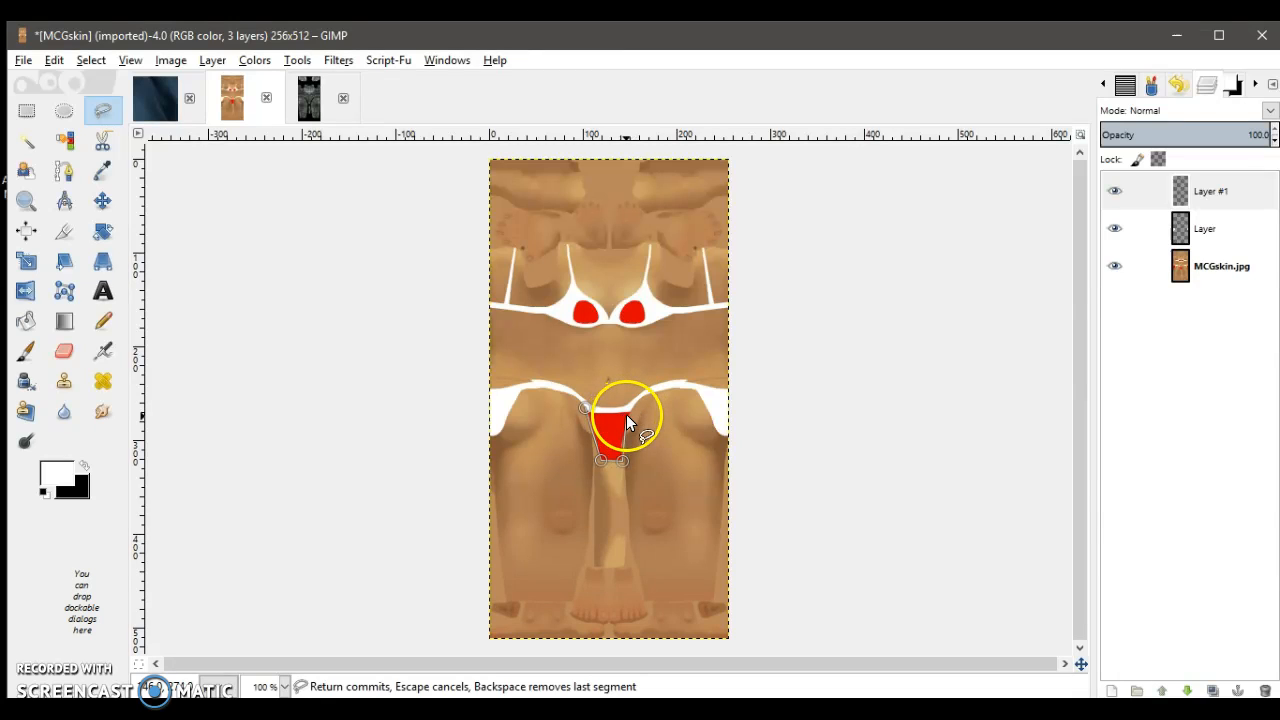
click(631, 410)
click(587, 409)
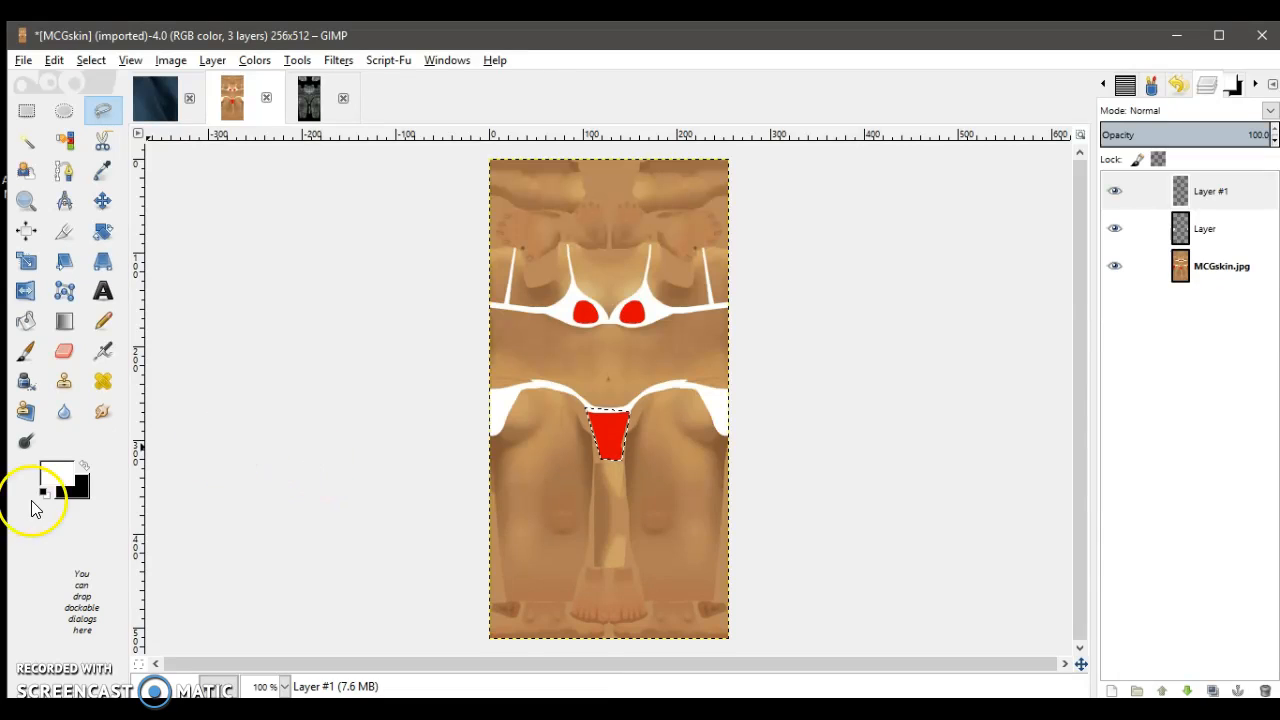
Step: Fill the centre selection with white, deselect it, and check the white pieces with the MCGskin.jpg layer briefly hidden
drag(62, 476, 604, 432)
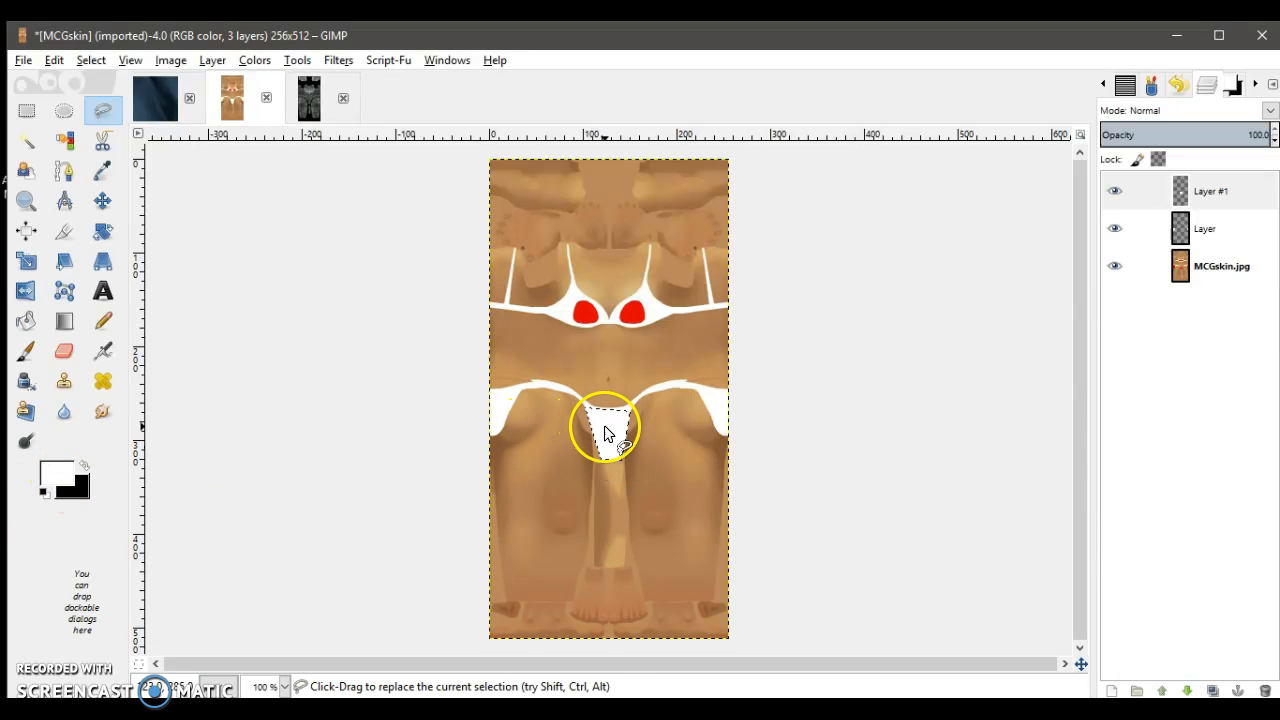
click(91, 60)
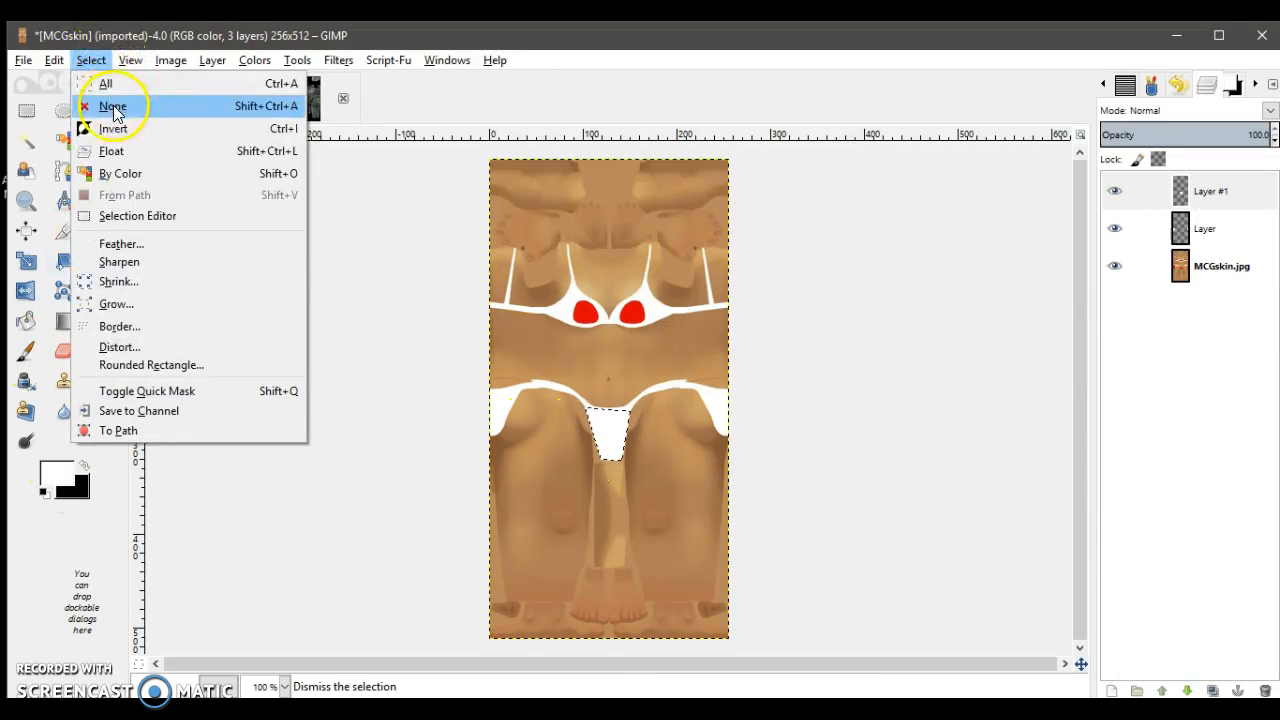
click(113, 107)
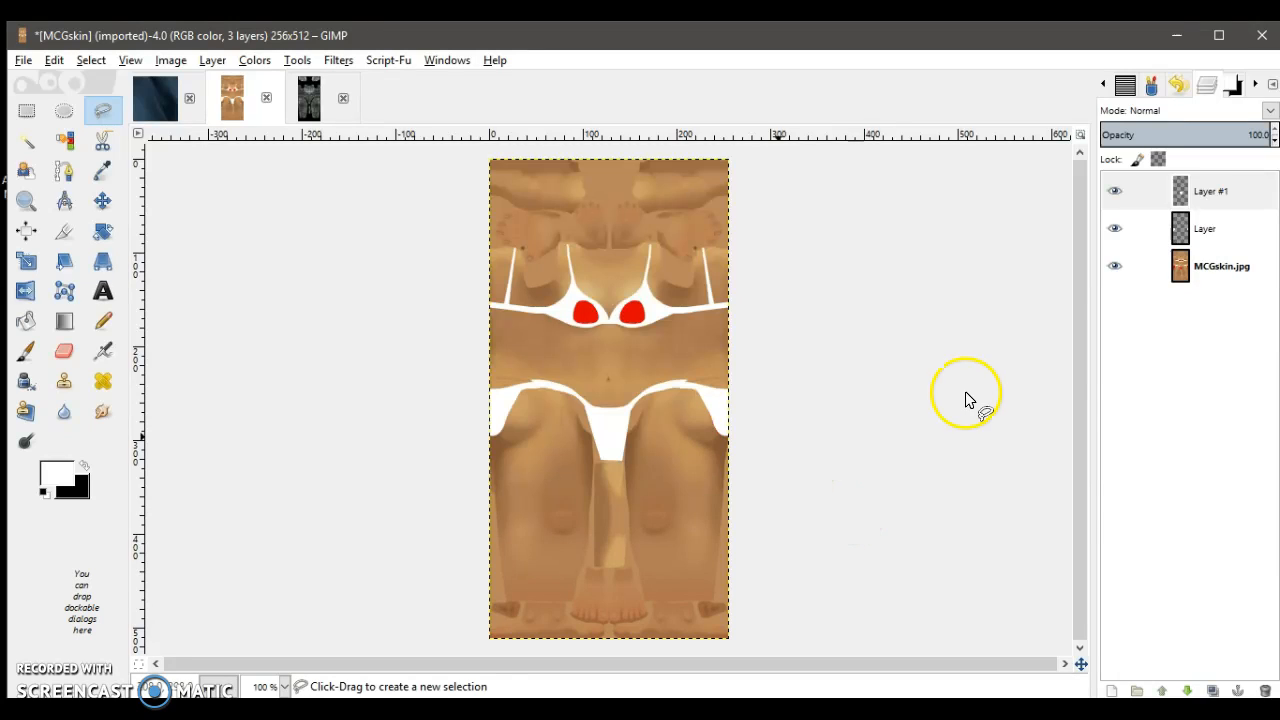
click(1113, 267)
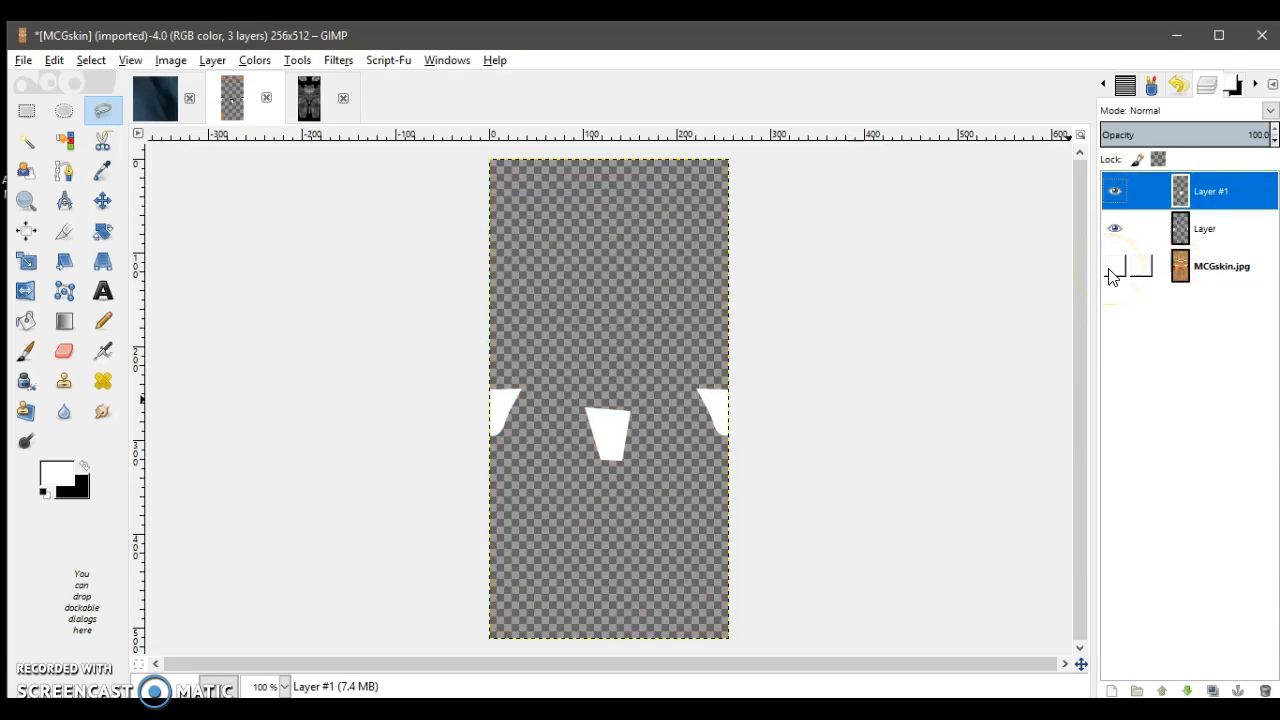
click(1112, 268)
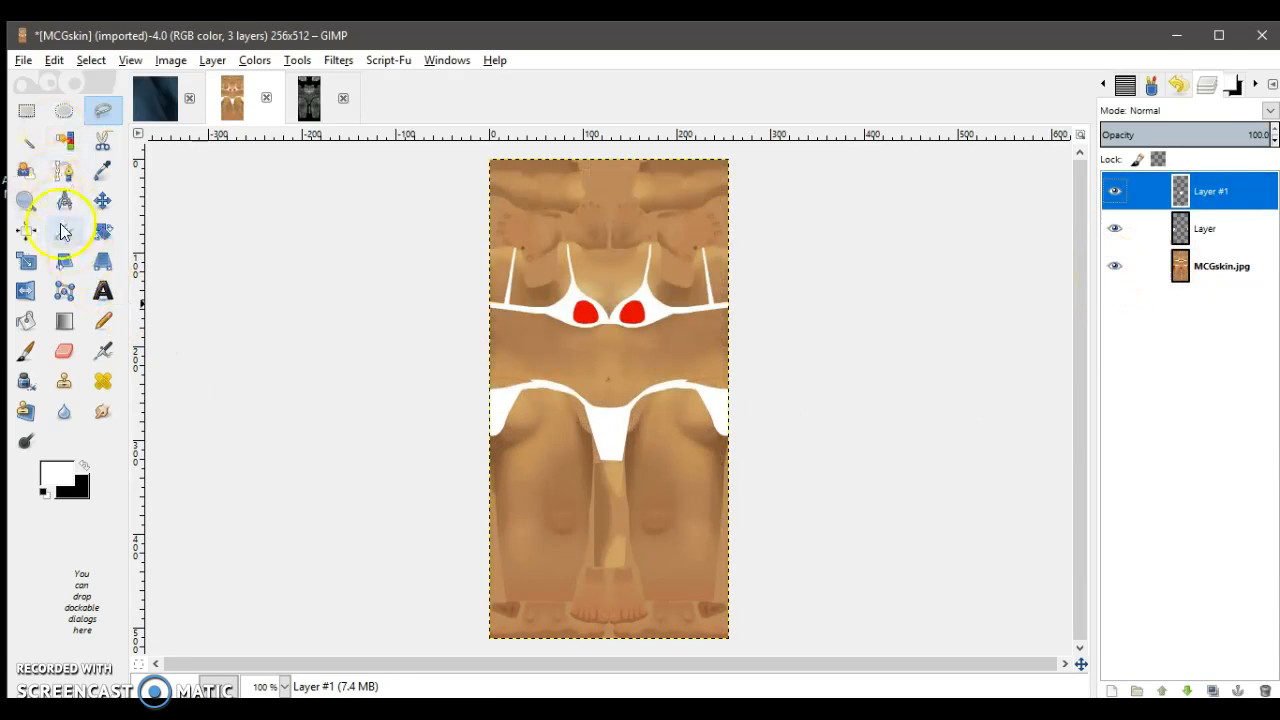
Step: Paint white over the two red bikini cups with the Paintbrush
click(26, 350)
mouse_move(583, 313)
mouse_down()
mouse_move(671, 318)
mouse_move(635, 308)
mouse_up()
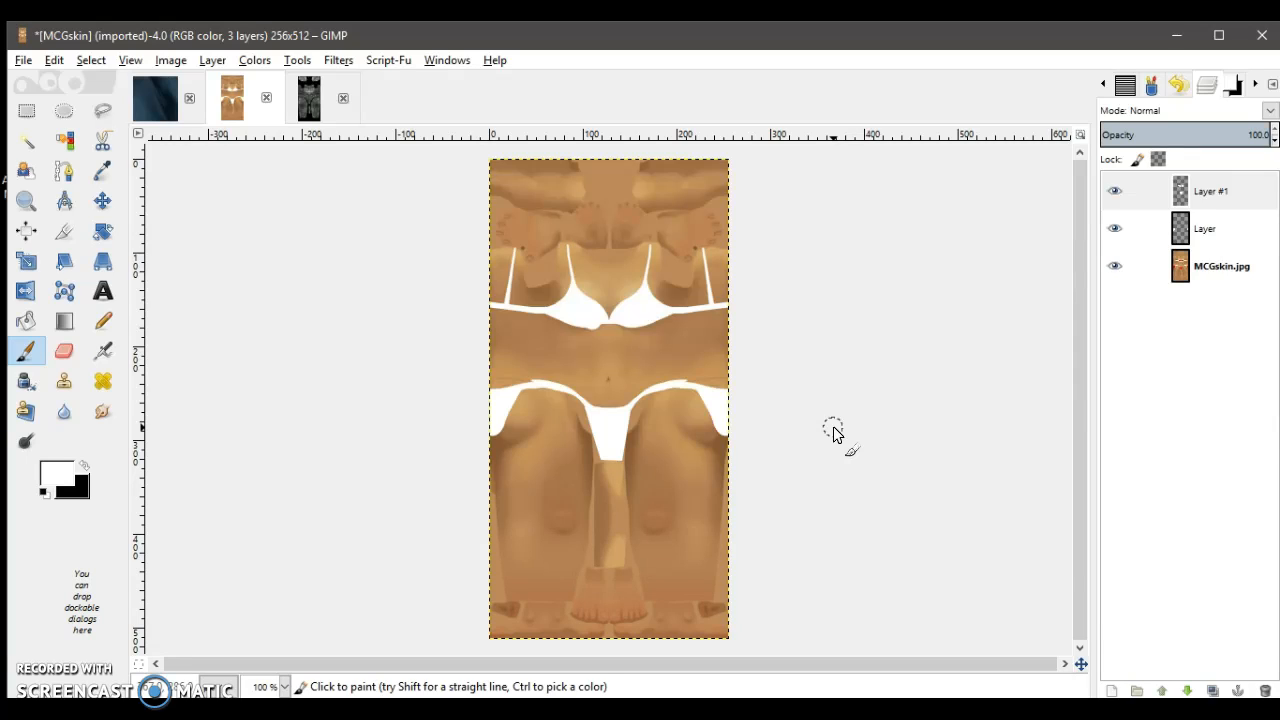
Step: Undo all the white brush strokes over the two bikini cups
click(62, 60)
click(86, 84)
click(54, 62)
click(66, 82)
click(58, 63)
click(62, 82)
click(56, 61)
click(62, 82)
click(56, 61)
click(62, 82)
click(58, 61)
click(62, 82)
click(56, 61)
click(62, 82)
click(54, 61)
click(62, 82)
click(56, 61)
click(62, 82)
click(55, 61)
click(62, 82)
click(55, 61)
click(62, 82)
click(54, 61)
click(62, 82)
click(56, 61)
click(62, 82)
click(55, 61)
click(62, 82)
click(55, 61)
click(62, 82)
click(55, 62)
click(71, 89)
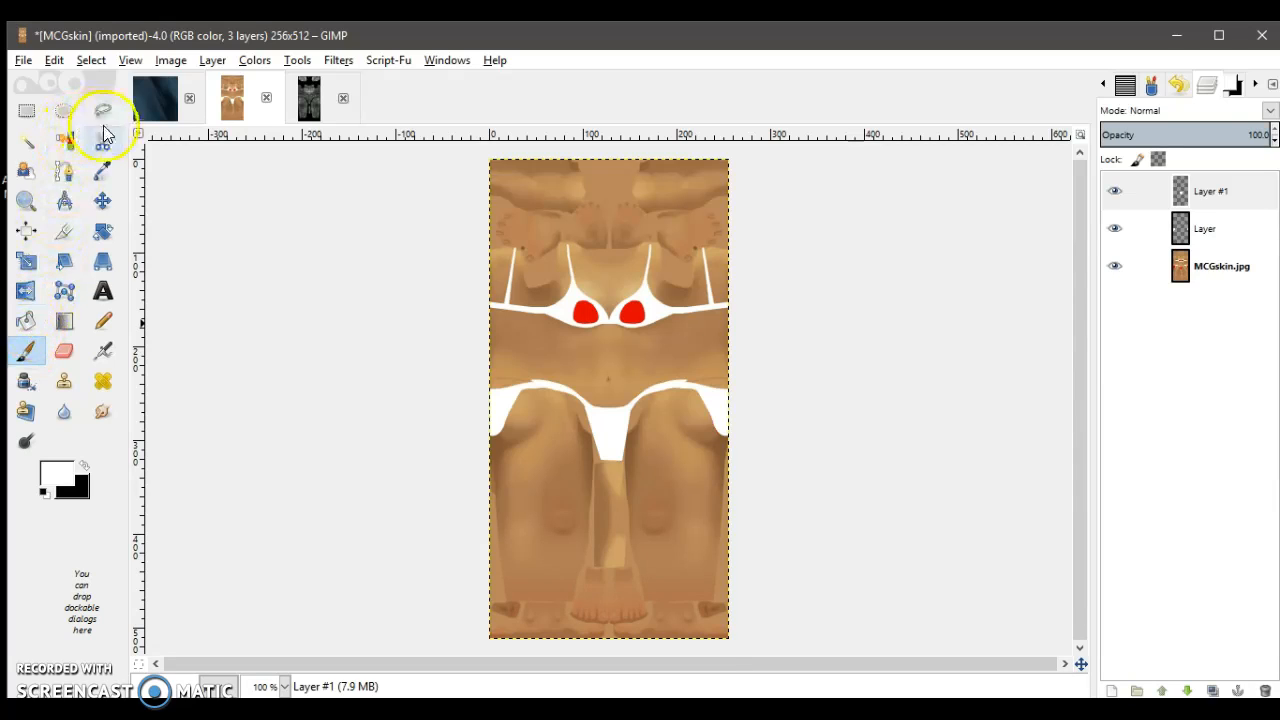
Step: Draw a curved path along the bikini strap from the left hip piece to the centre piece and add a new transparent layer
click(65, 176)
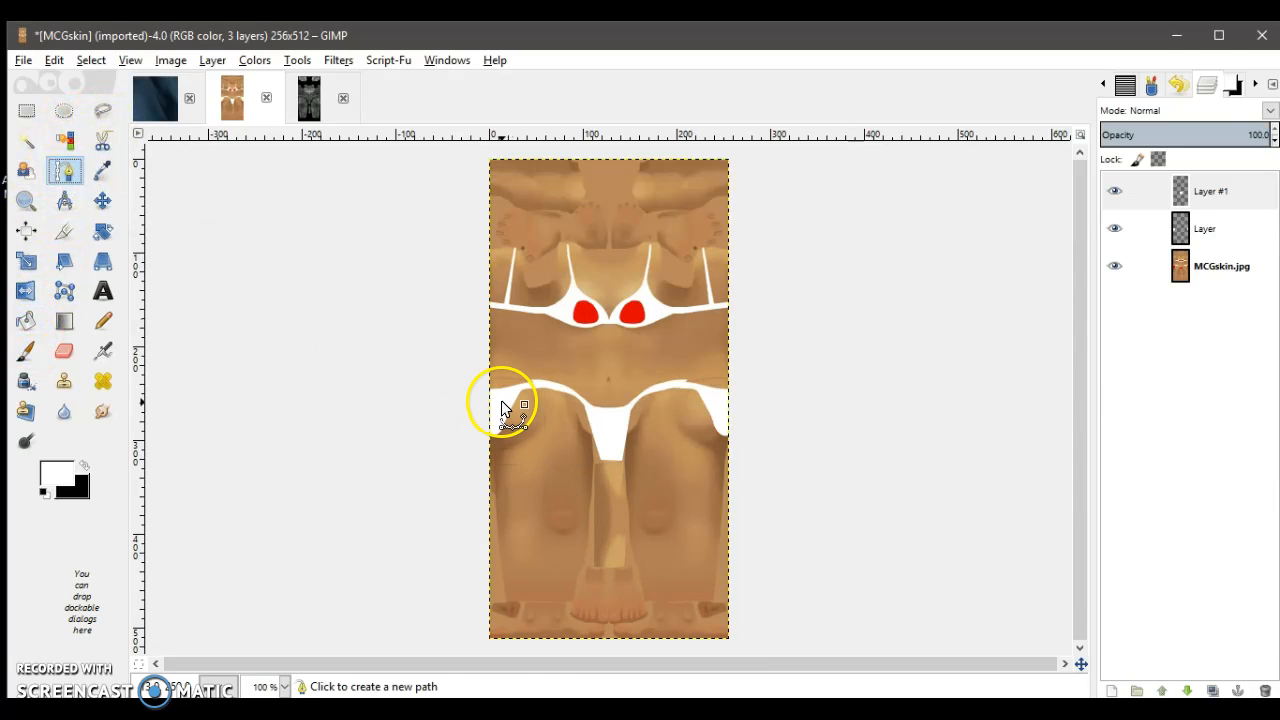
click(595, 418)
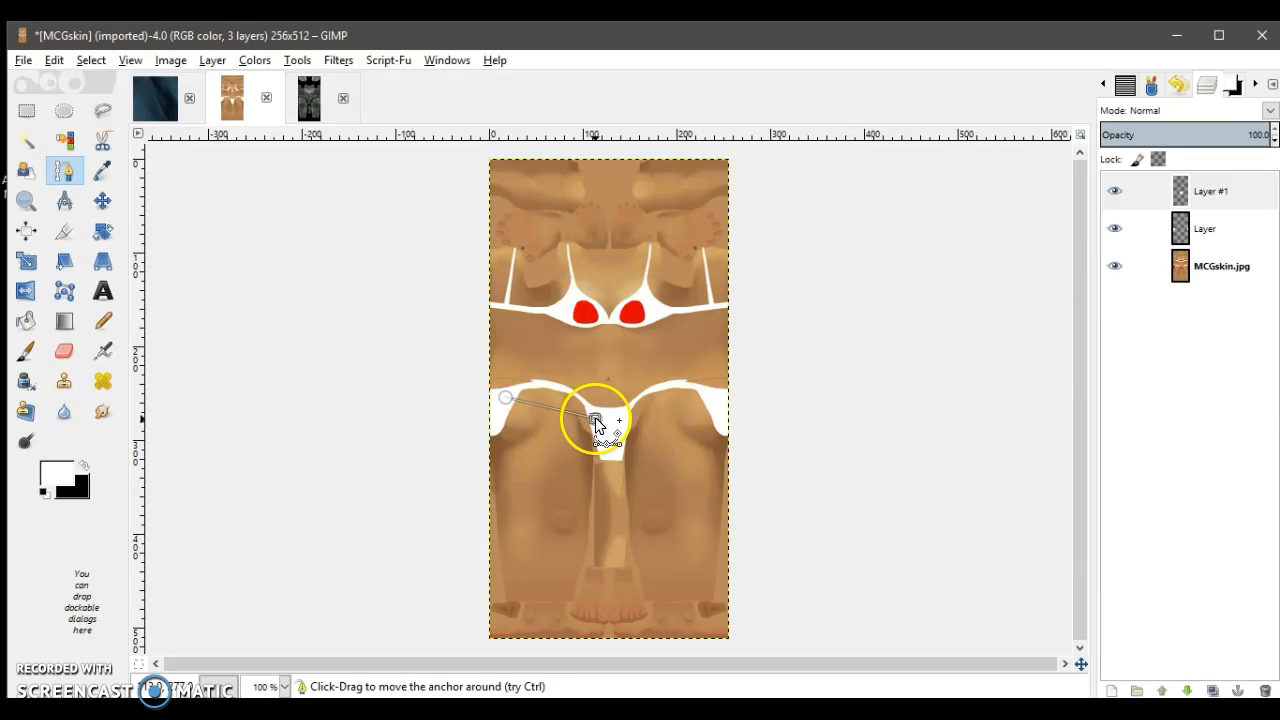
click(1110, 690)
click(1120, 672)
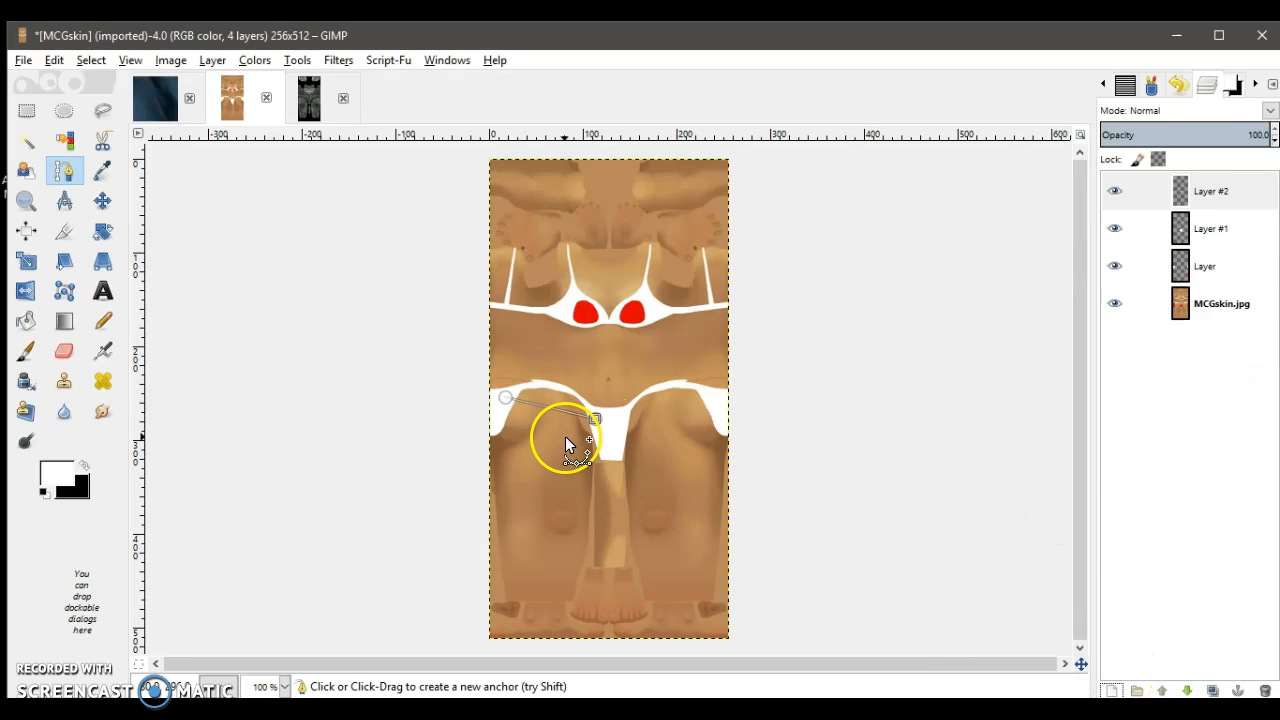
drag(552, 408, 579, 379)
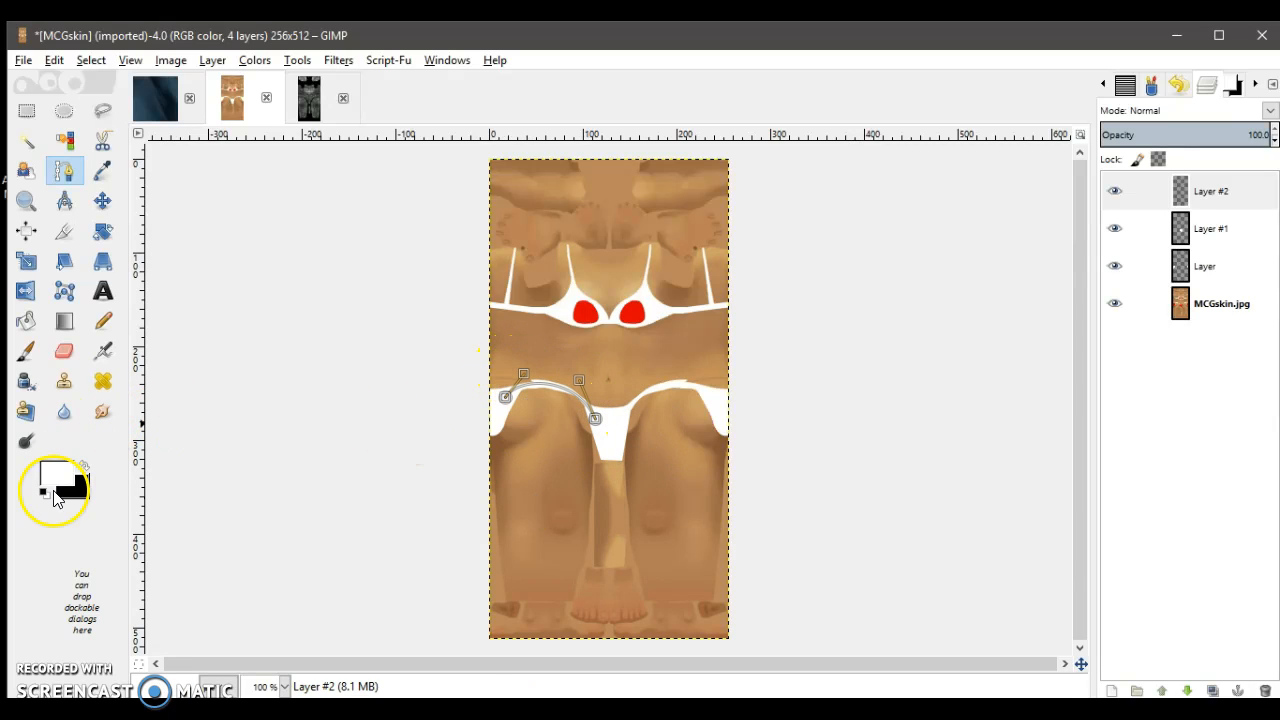
Step: Stroke the curved strap path on Layer #2 with a solid white line 5 px wide
click(1236, 86)
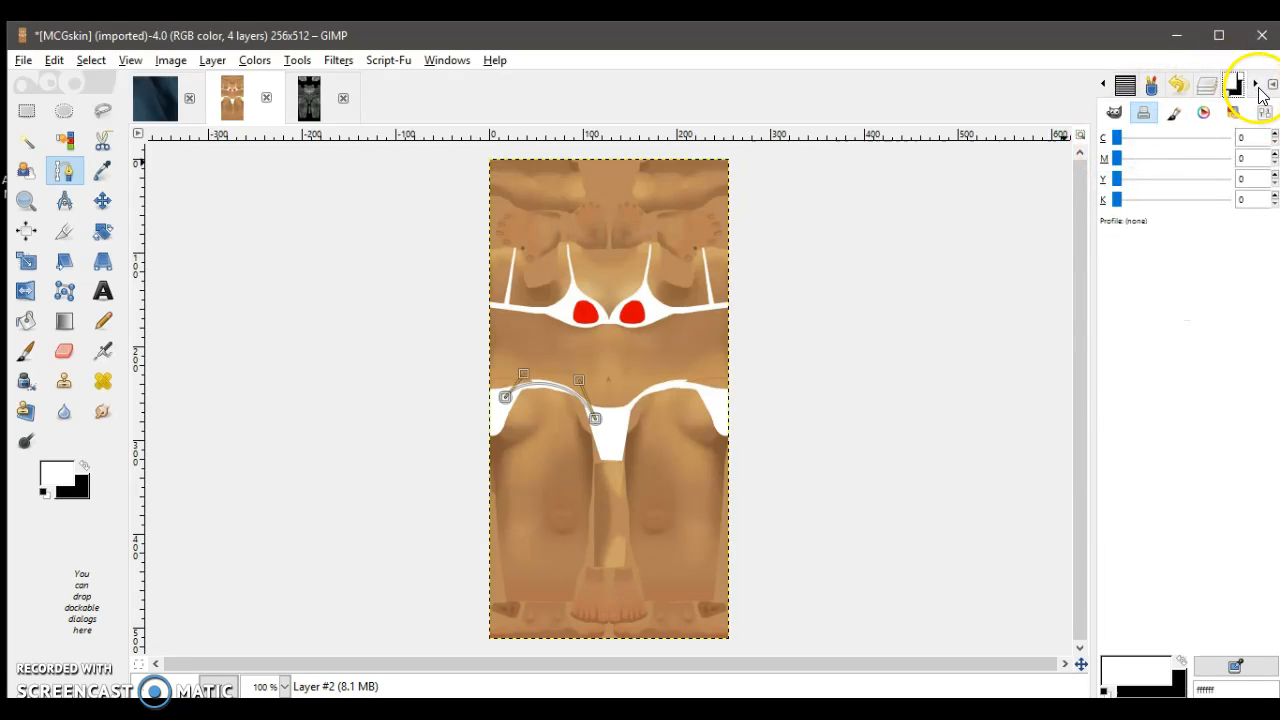
click(1257, 86)
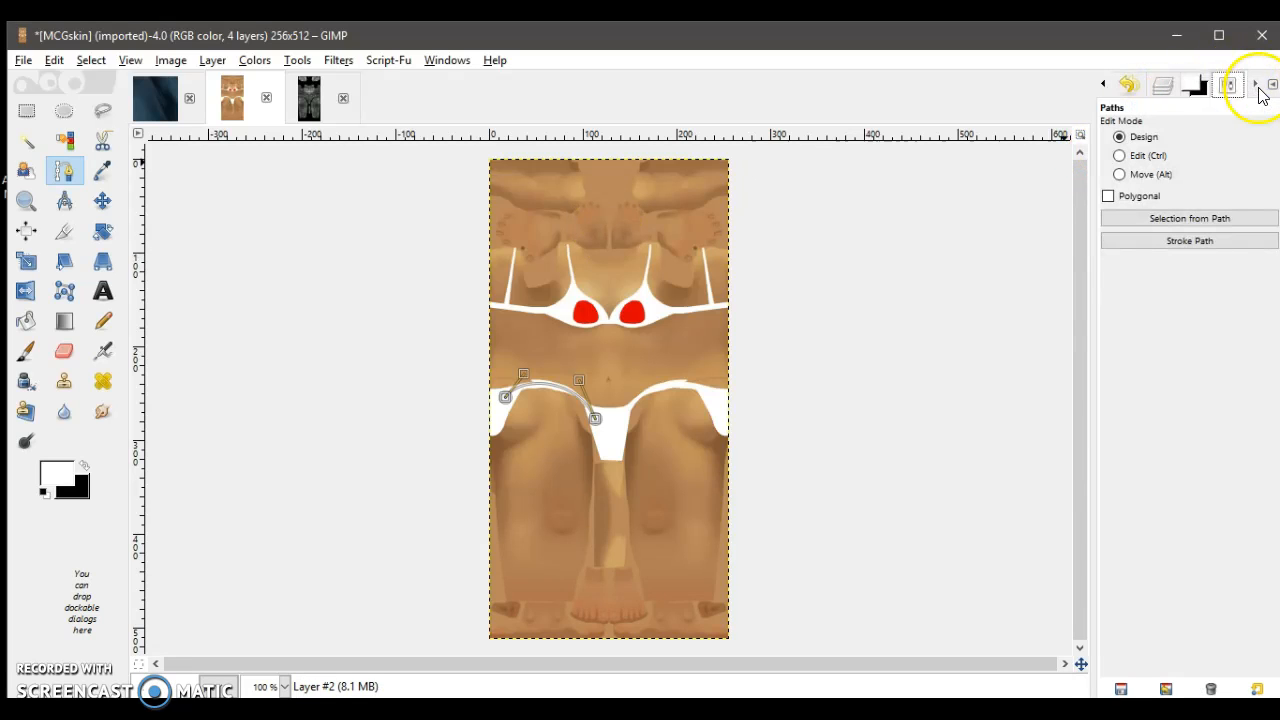
click(1222, 243)
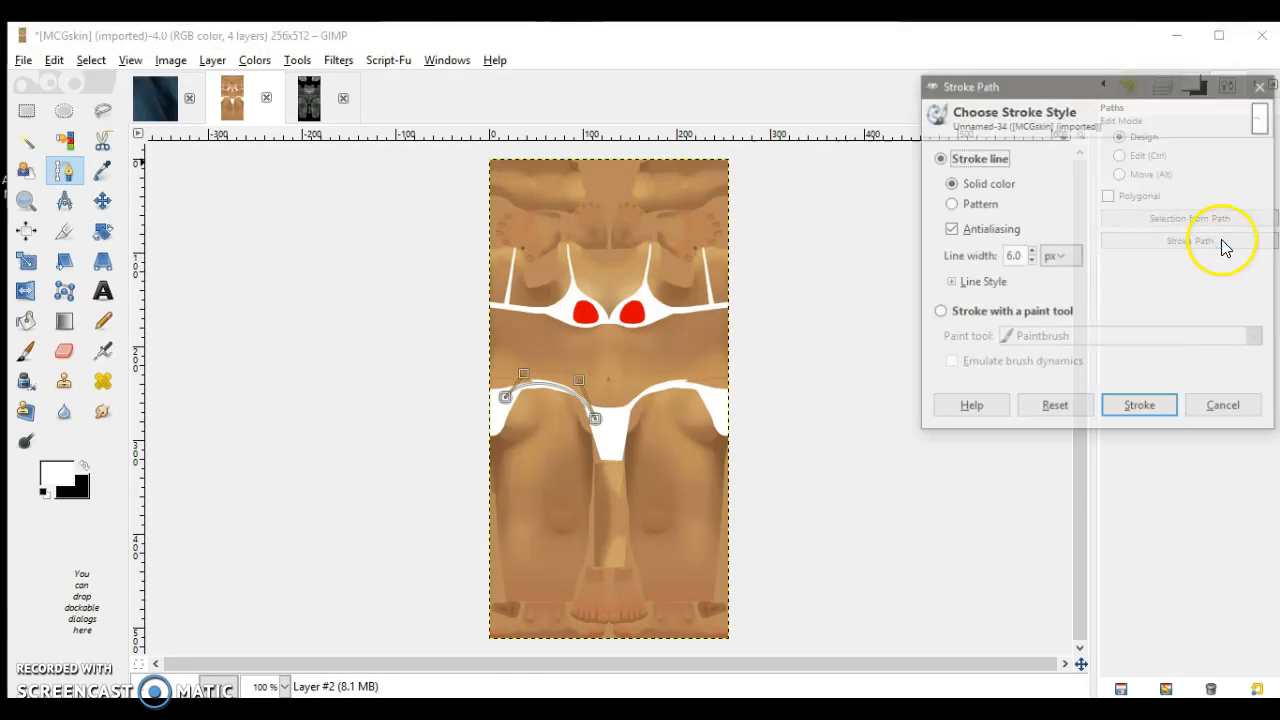
click(1032, 261)
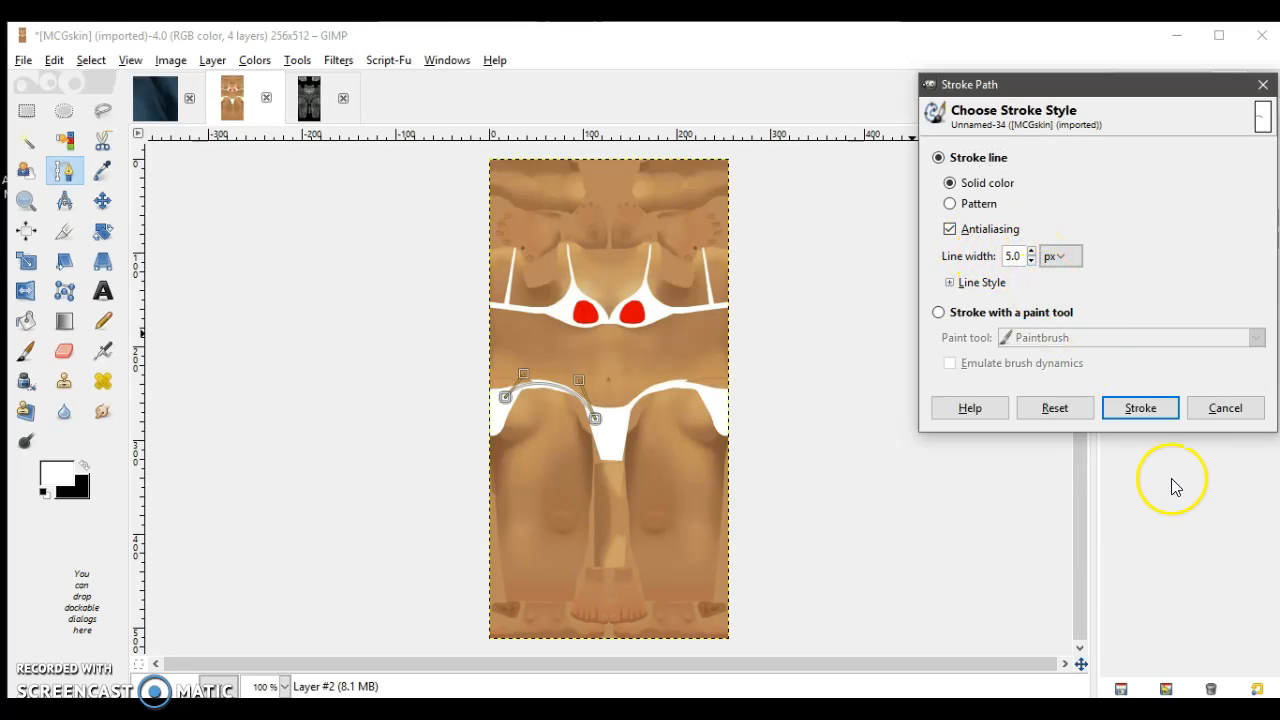
click(1141, 408)
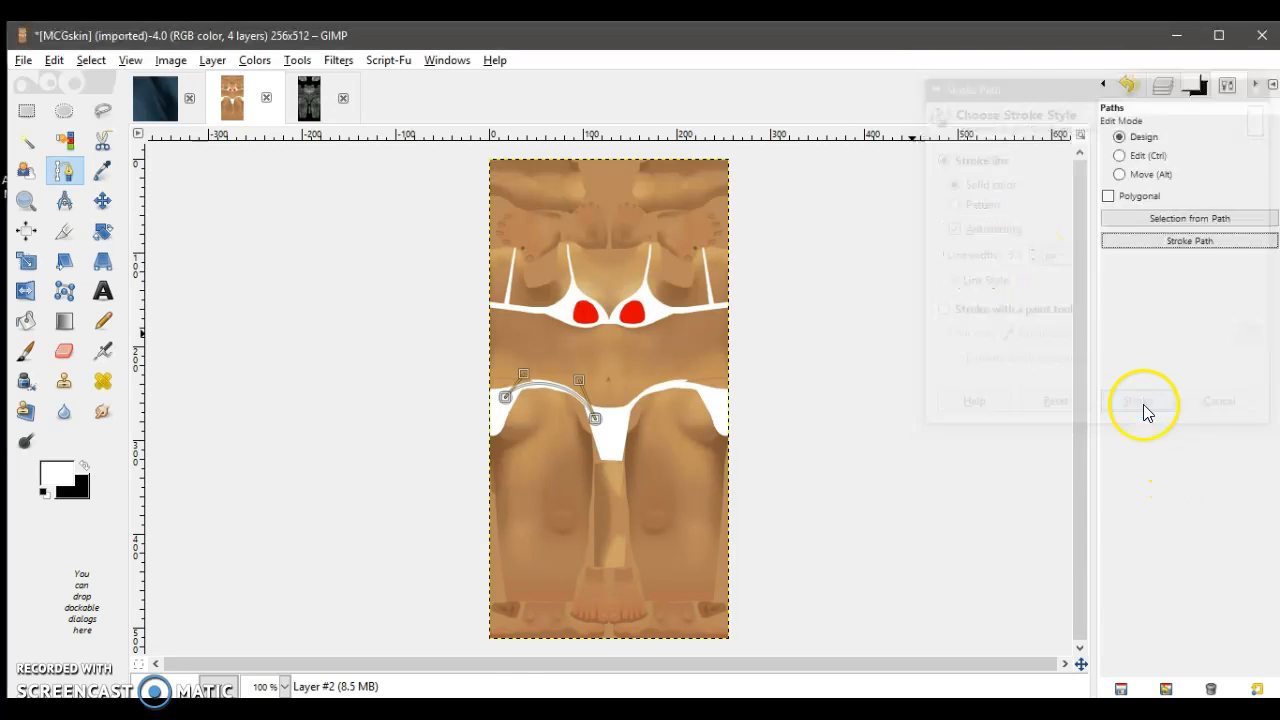
click(102, 200)
Step: Duplicate Layer #2 and flip the copied strap horizontally to the opposite hip
click(1162, 85)
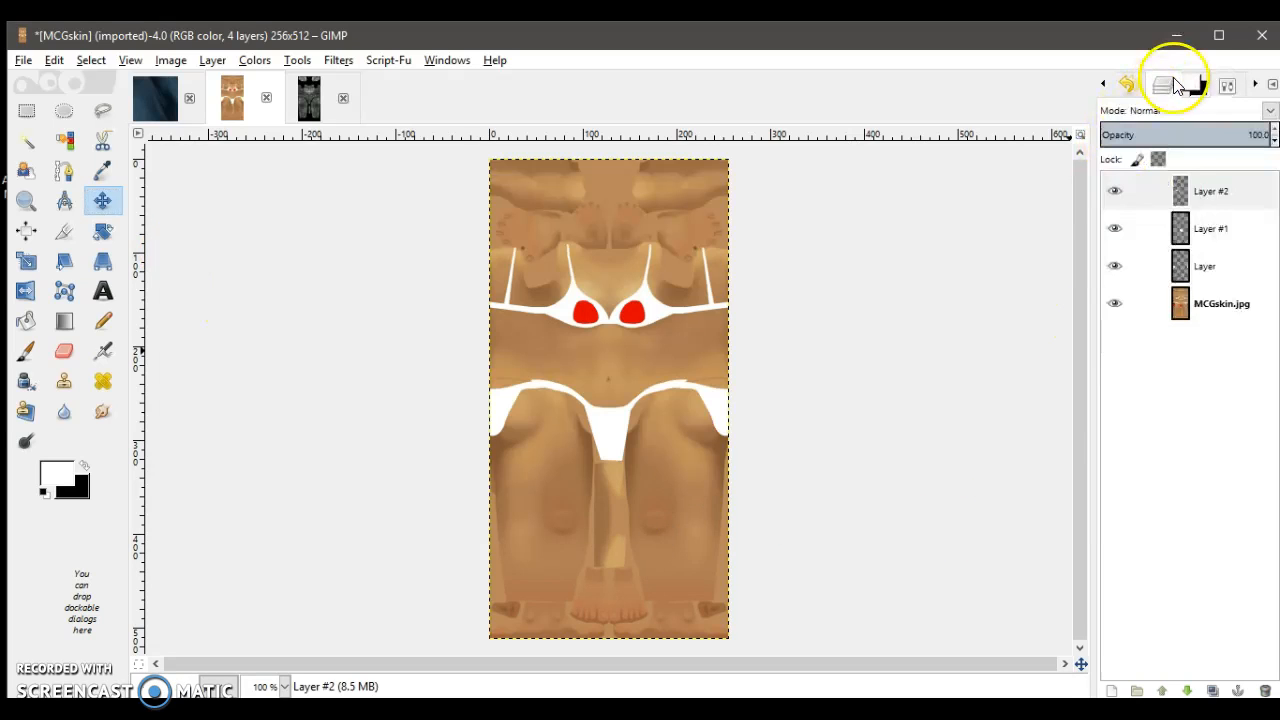
right_click(1183, 198)
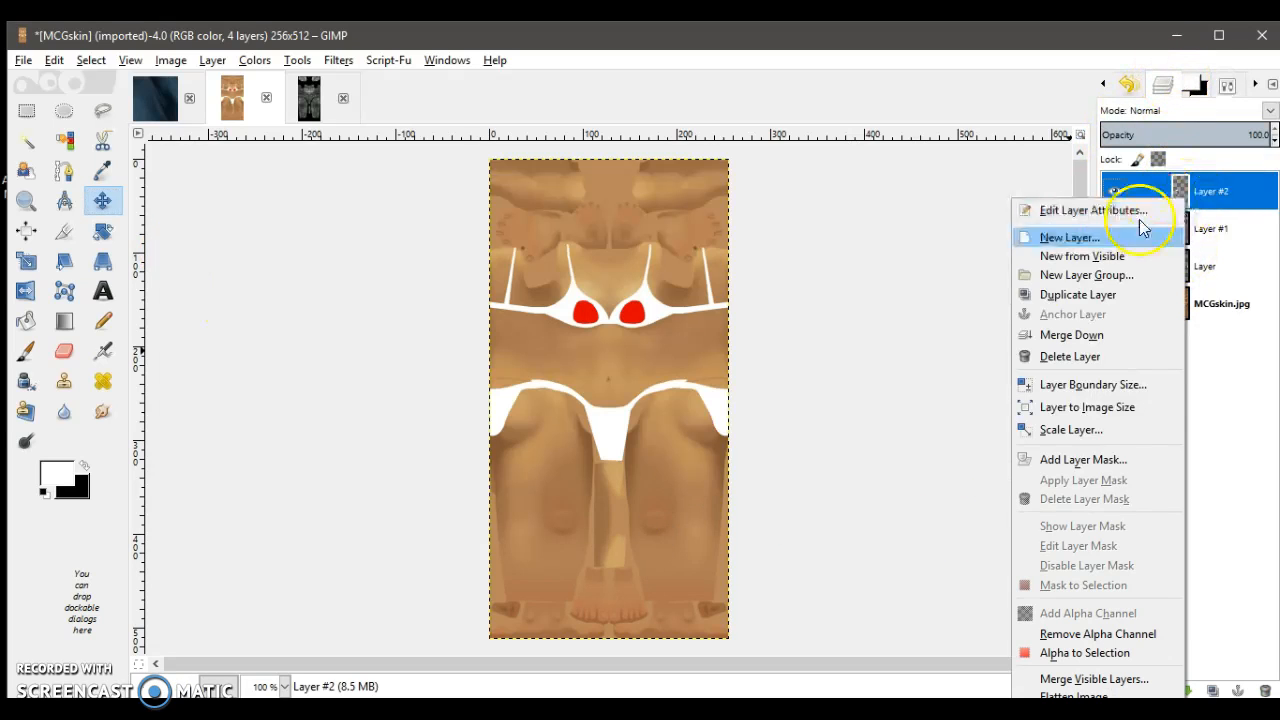
click(1065, 294)
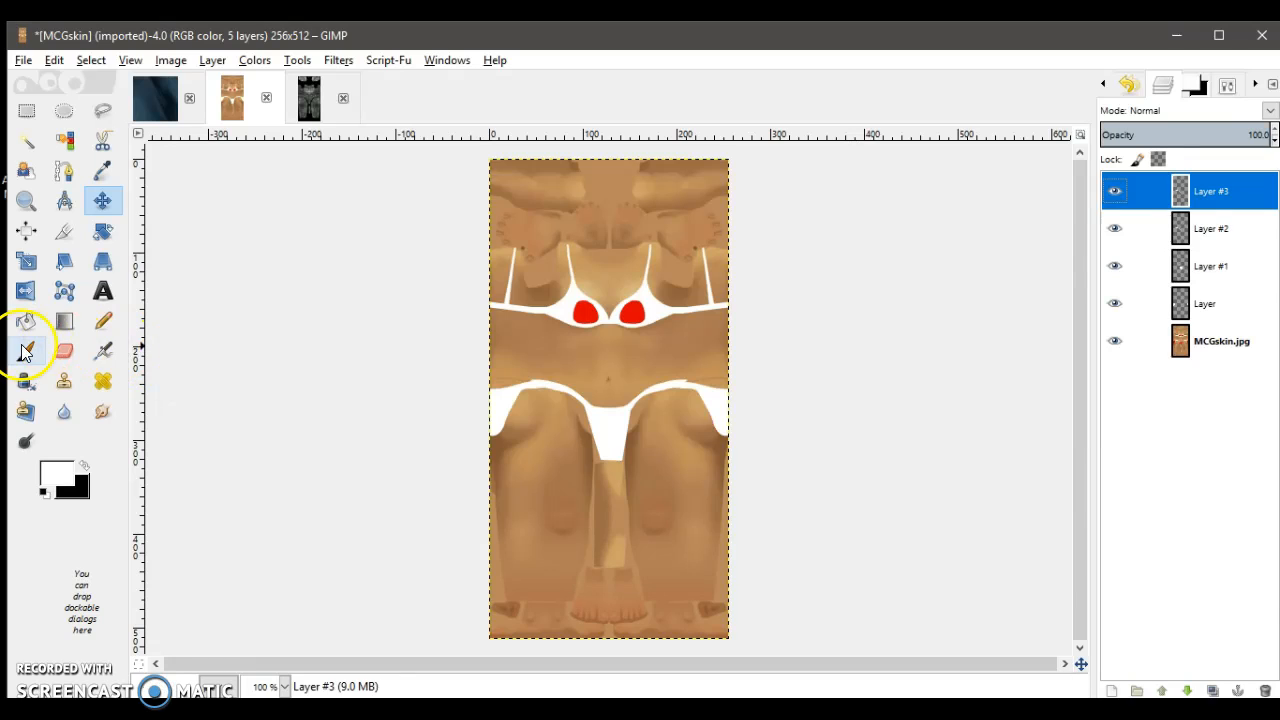
click(30, 295)
click(519, 411)
Step: Hide the MCGskin.jpg layer so only the white garment pieces show
click(1110, 690)
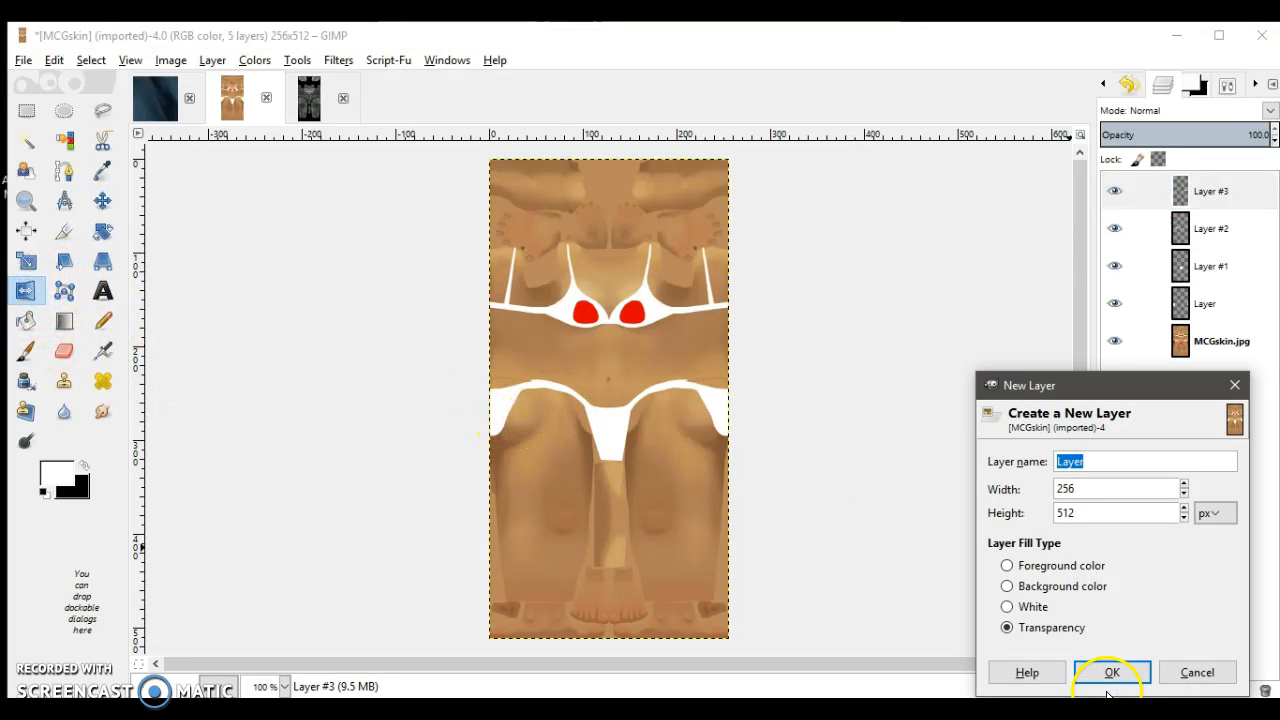
click(1234, 383)
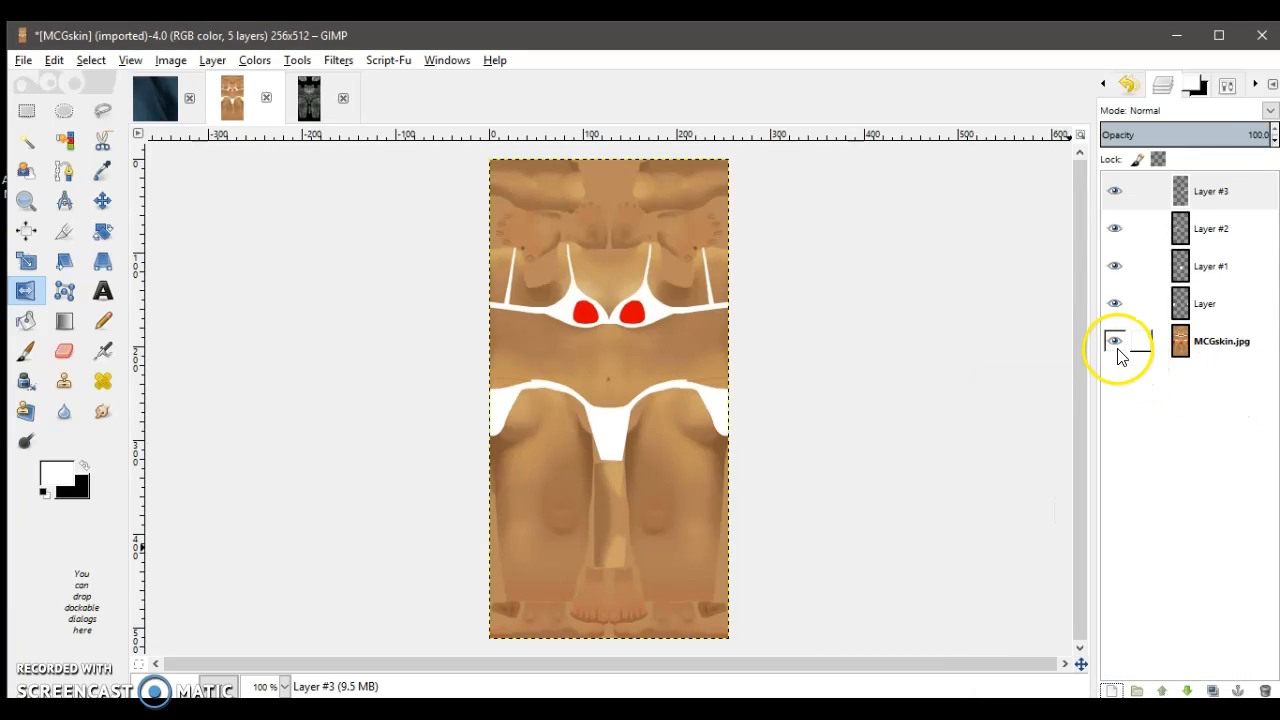
click(1114, 341)
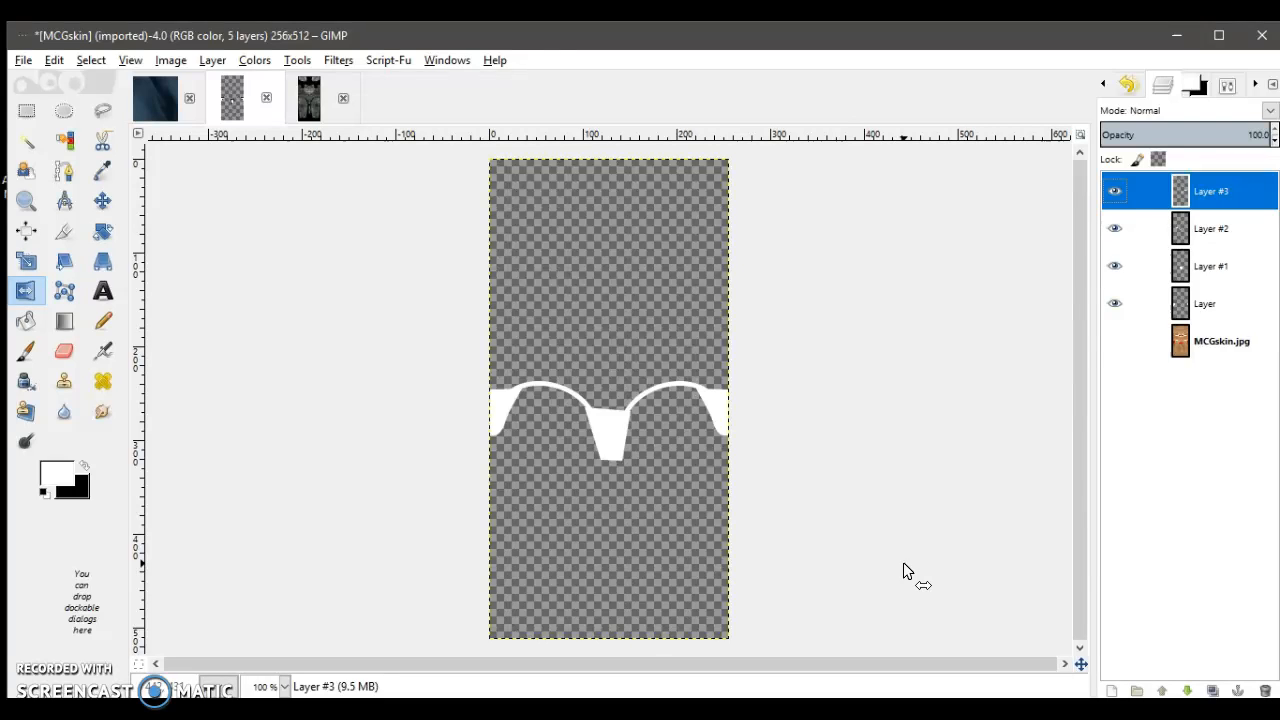
Step: Add a new 256 x 512 px transparent layer directly above MCGskin.jpg and fill it with black
click(1238, 343)
click(1112, 690)
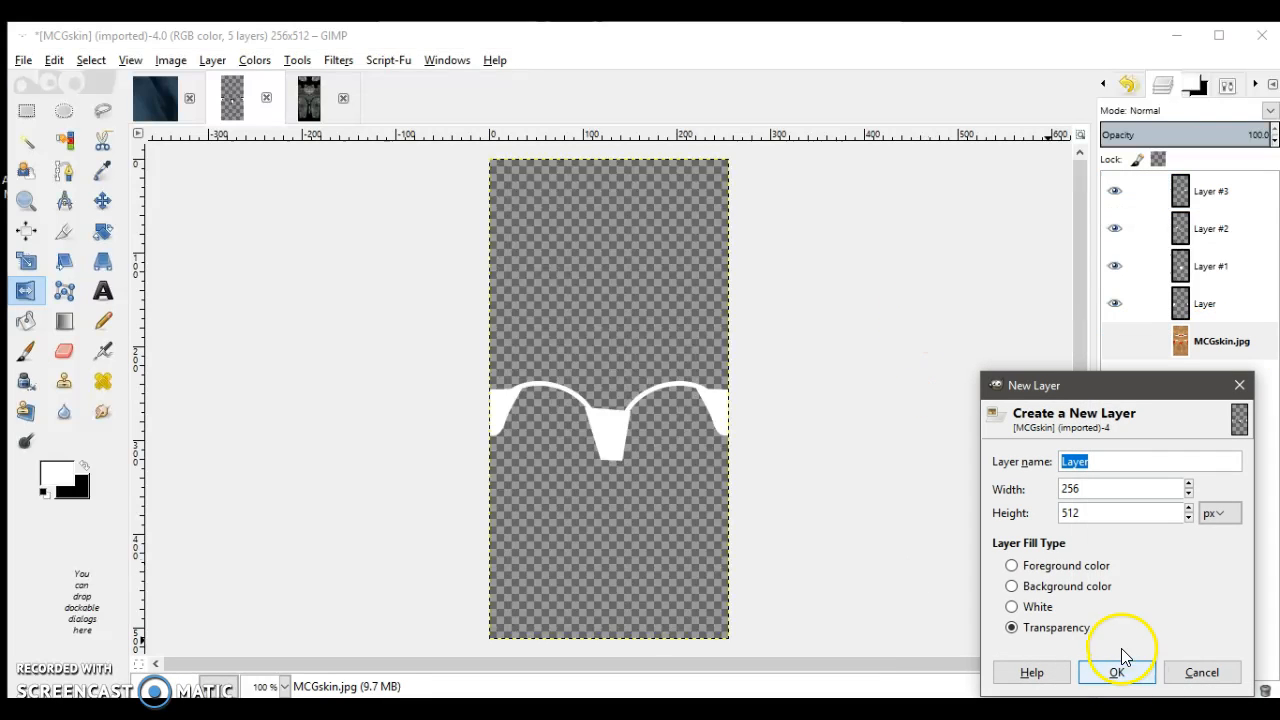
click(1117, 670)
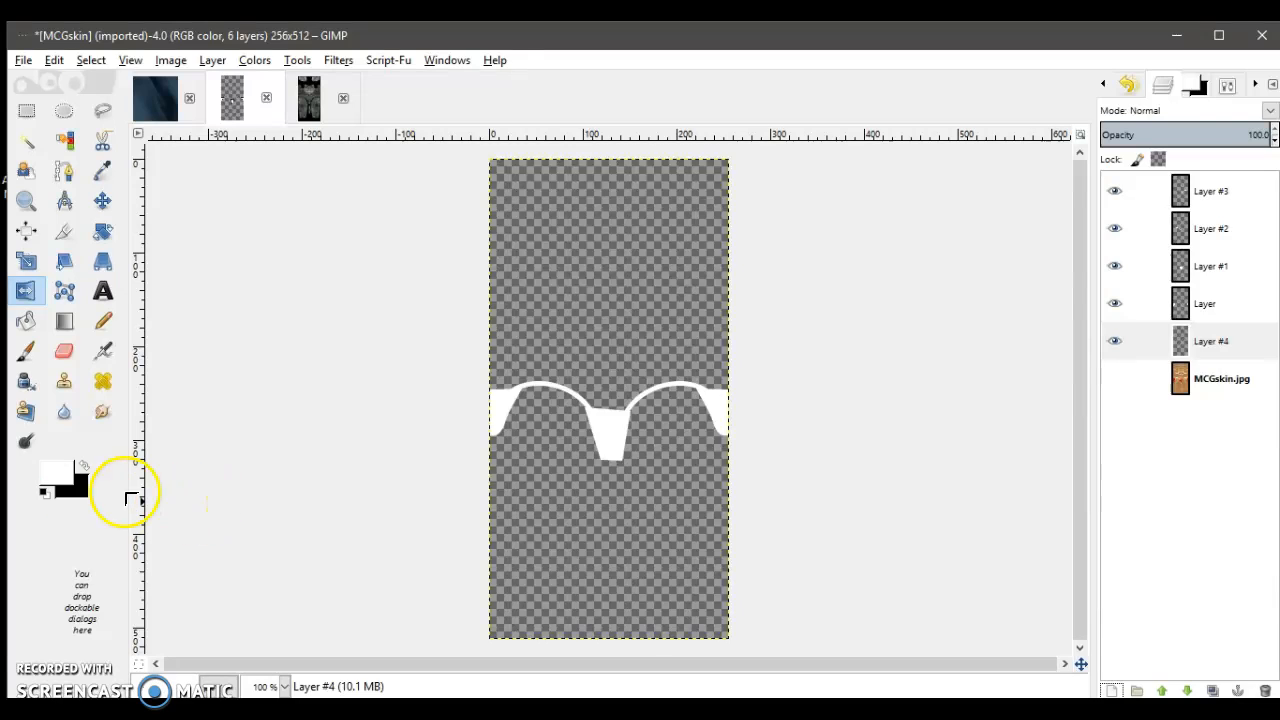
drag(130, 497, 582, 535)
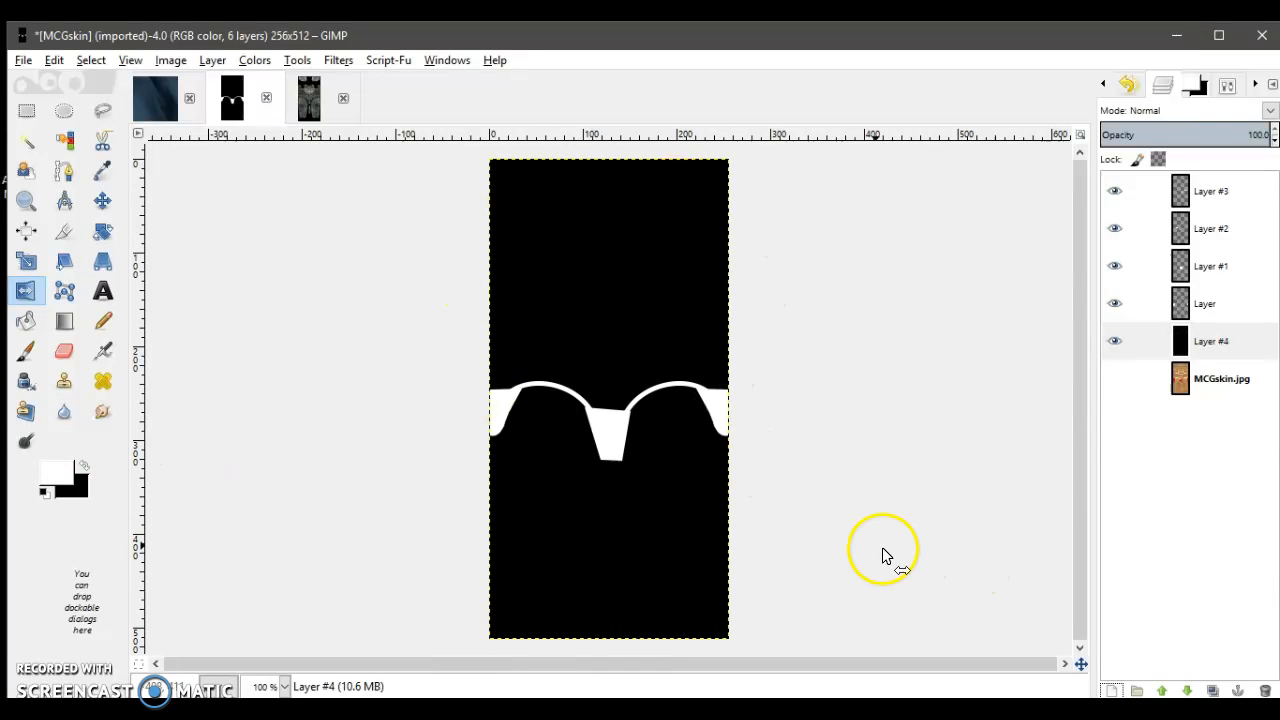